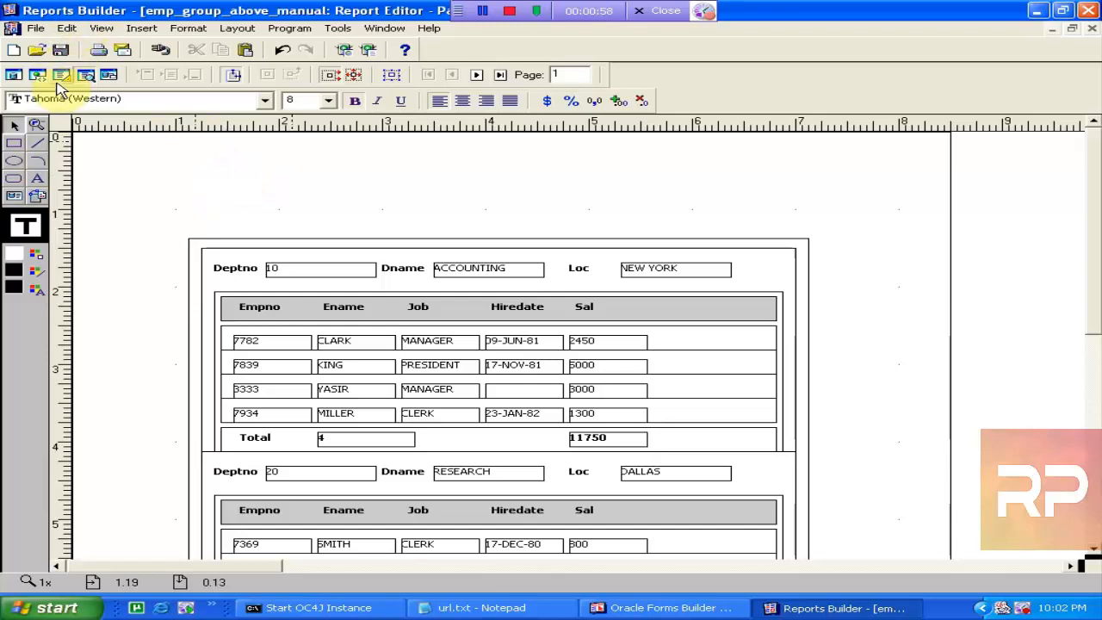
Step: Inspect the department and employee repeating frames and review the properties of the outer G_dept frame
{"action": "left_click", "coordinate": [279, 251]}
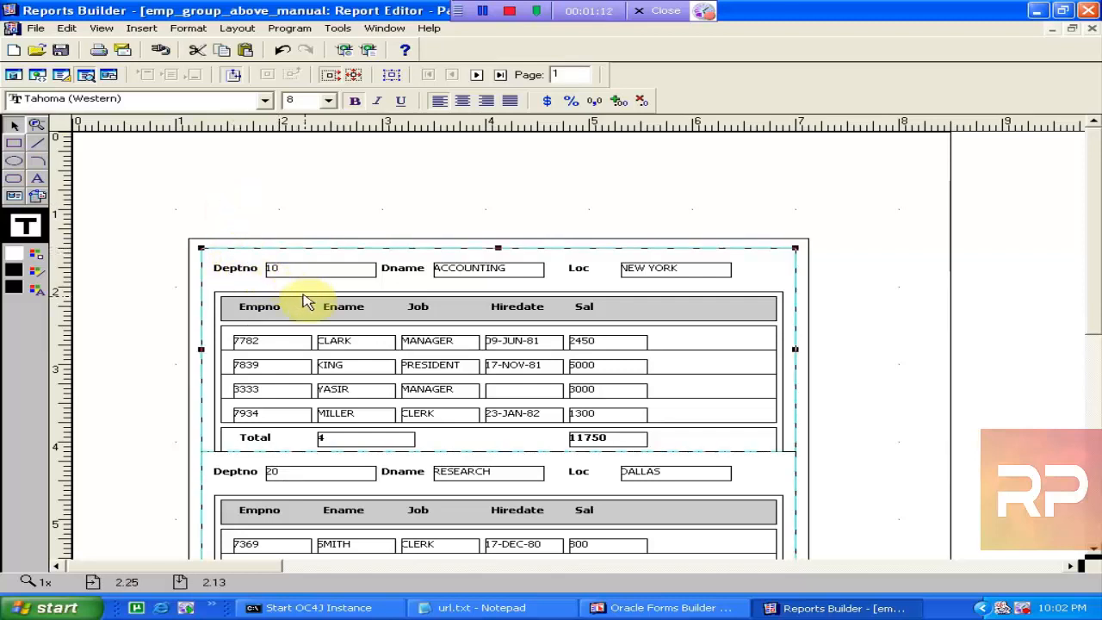
{"action": "left_click", "coordinate": [300, 336]}
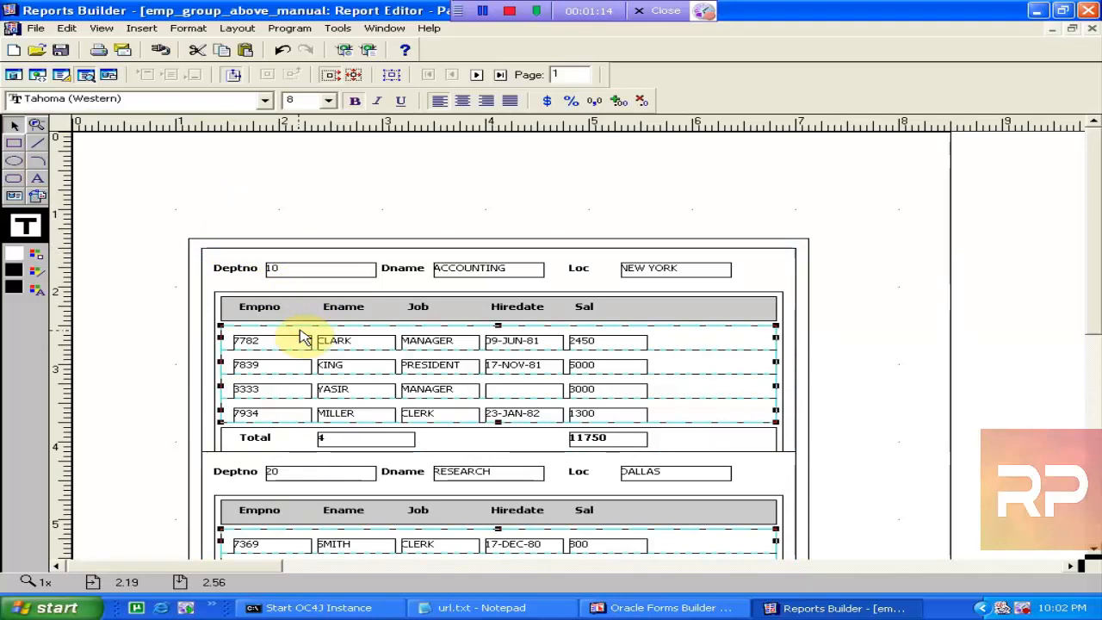
{"action": "left_click", "coordinate": [242, 260]}
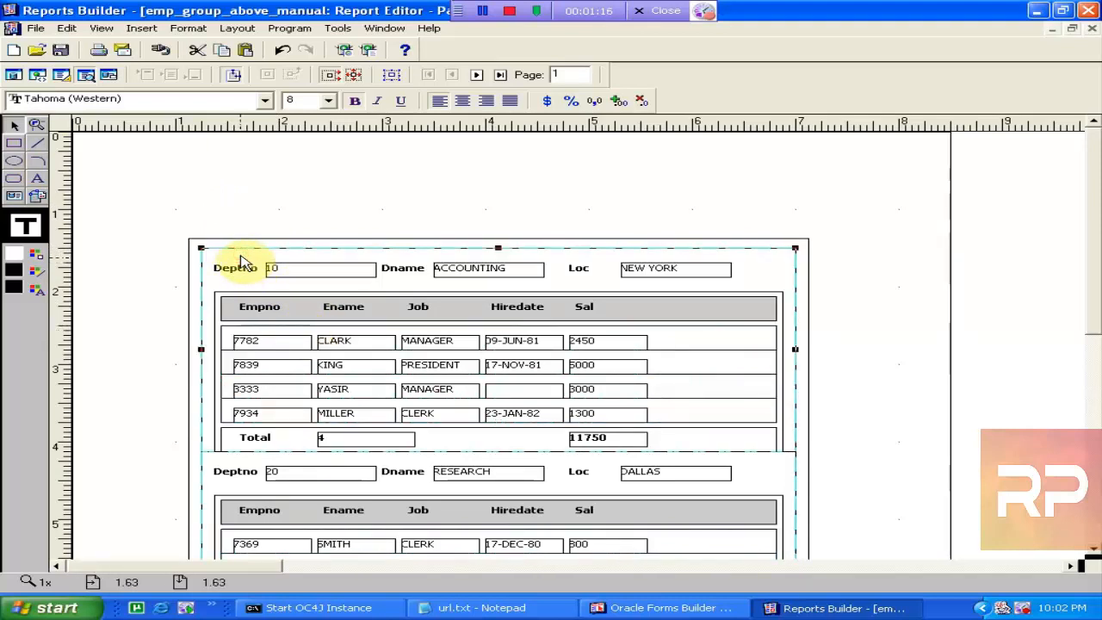
{"action": "double_click", "coordinate": [241, 260]}
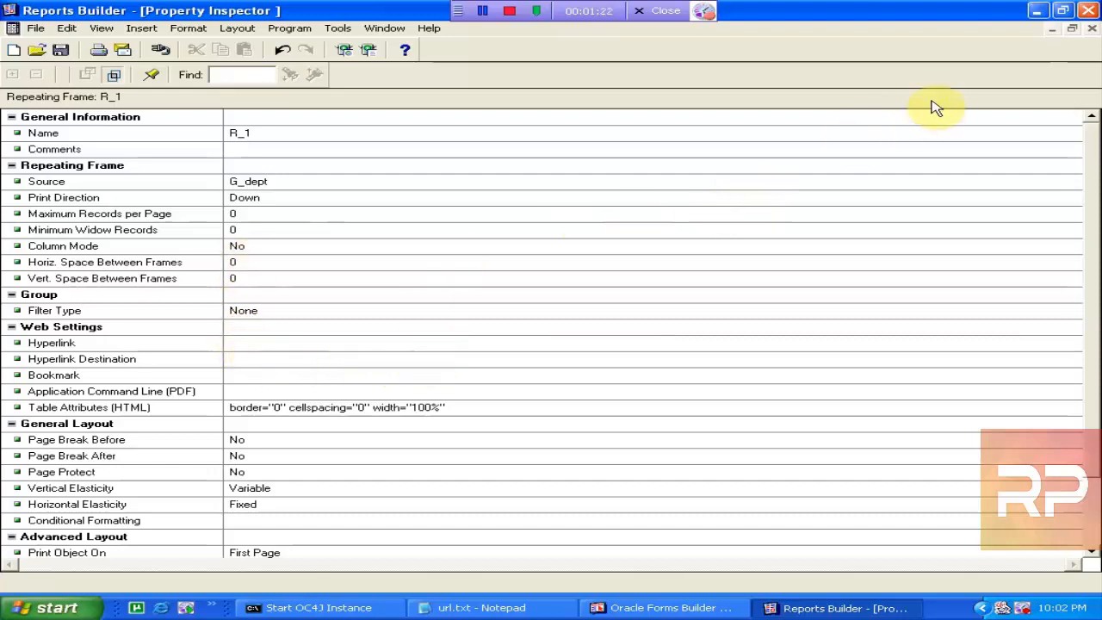
{"action": "left_click", "coordinate": [1092, 30]}
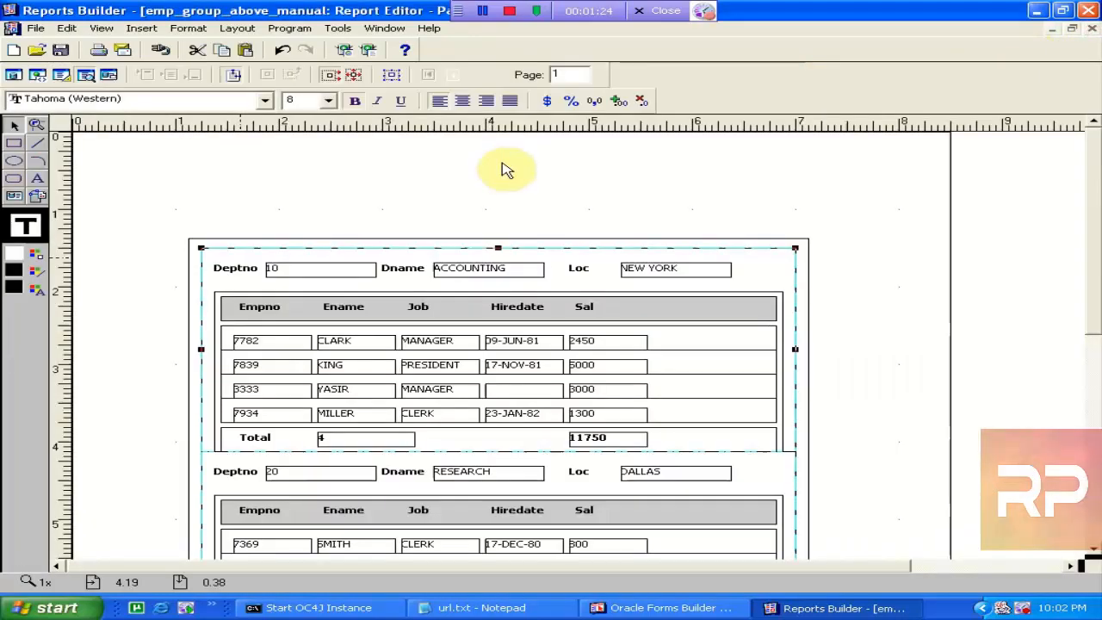
Step: Check which break columns are offered as bookmarks for the report, without inserting any, and clear the frame selection
{"action": "left_click", "coordinate": [141, 31]}
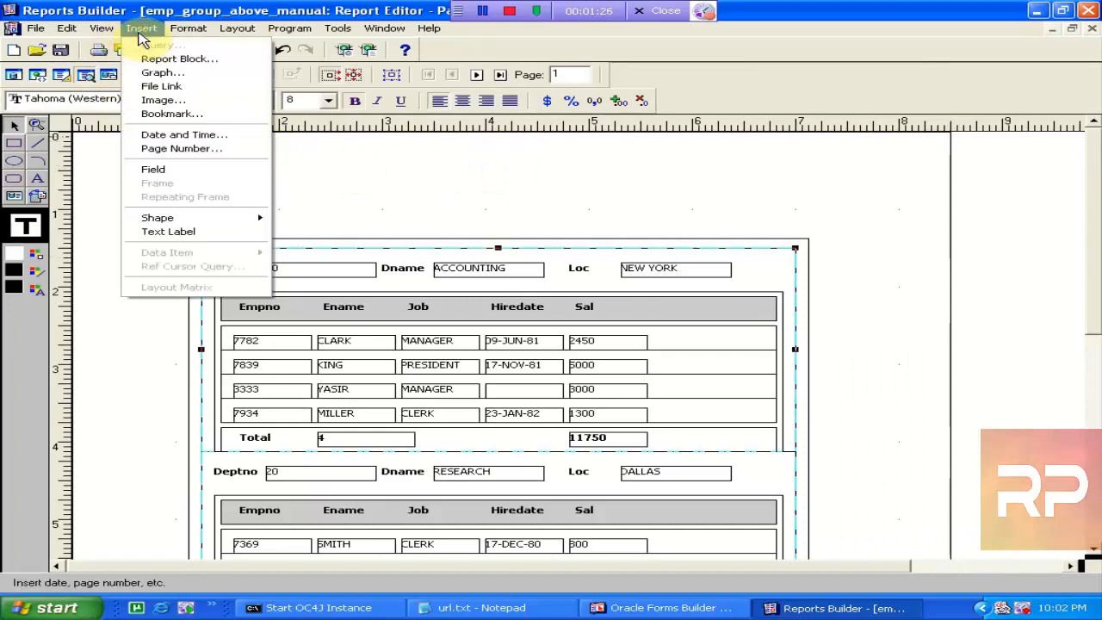
{"action": "left_click", "coordinate": [166, 116]}
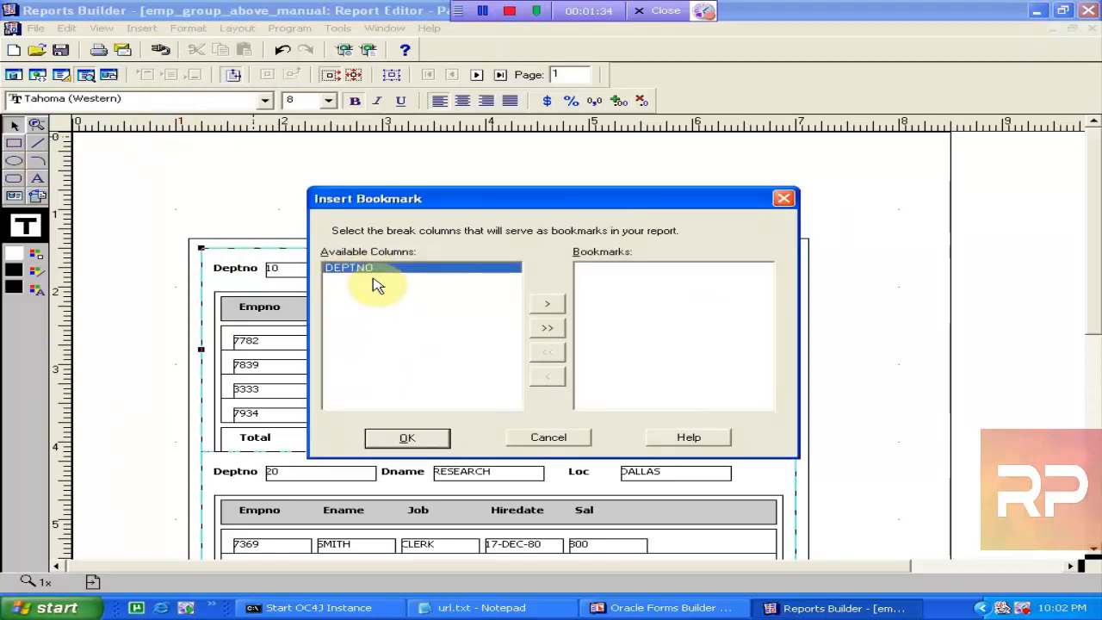
{"action": "left_click_drag", "start_coordinate": [466, 206], "coordinate": [661, 251]}
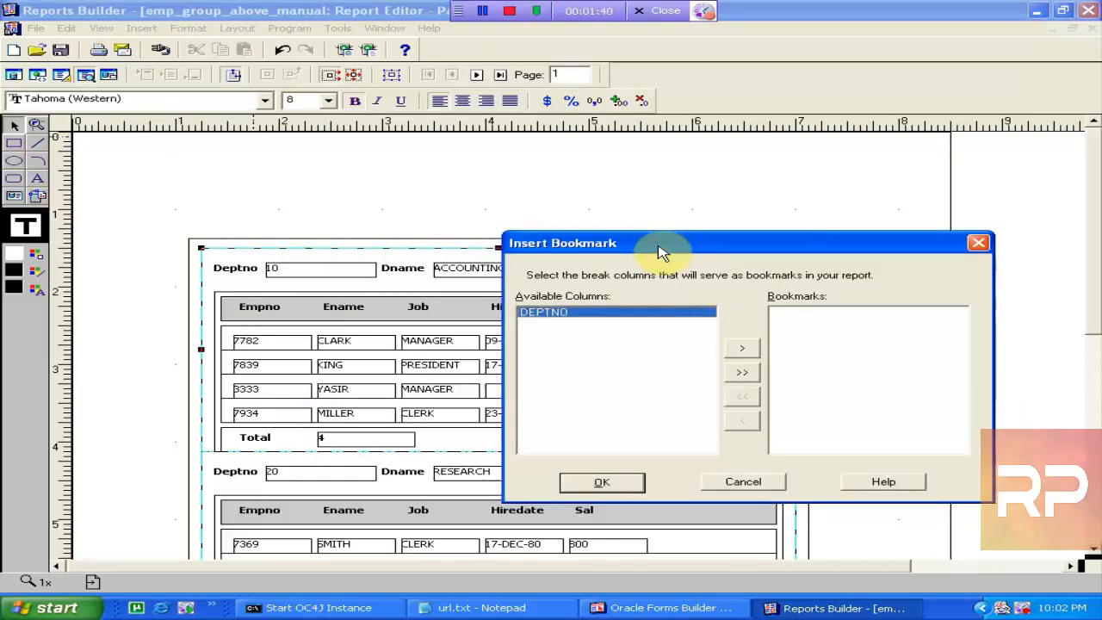
{"action": "left_click", "coordinate": [751, 489]}
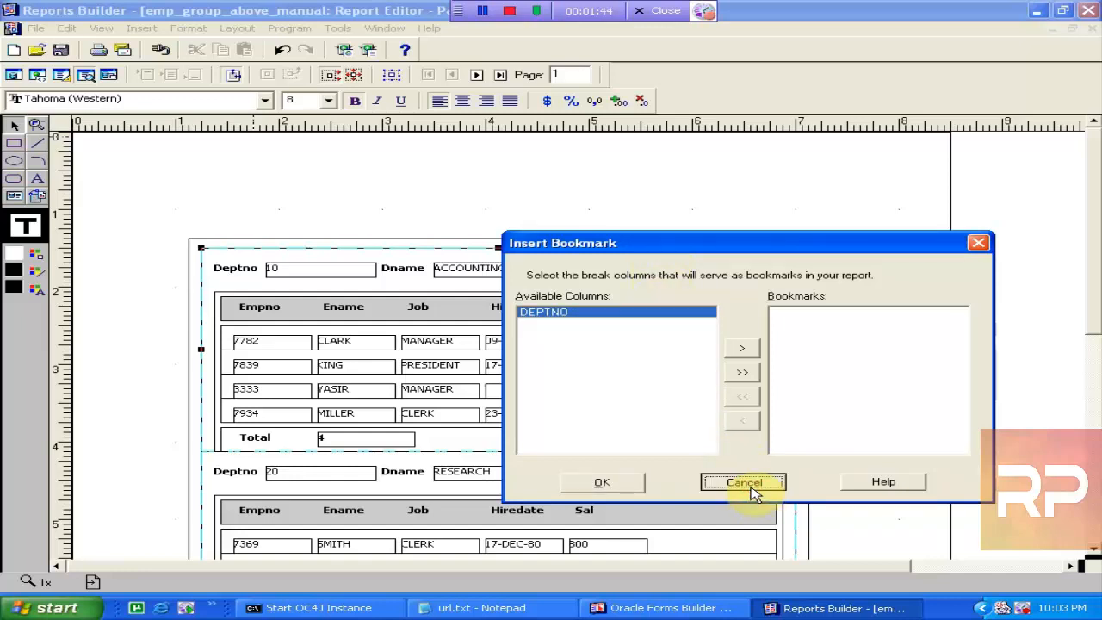
{"action": "left_click", "coordinate": [202, 213]}
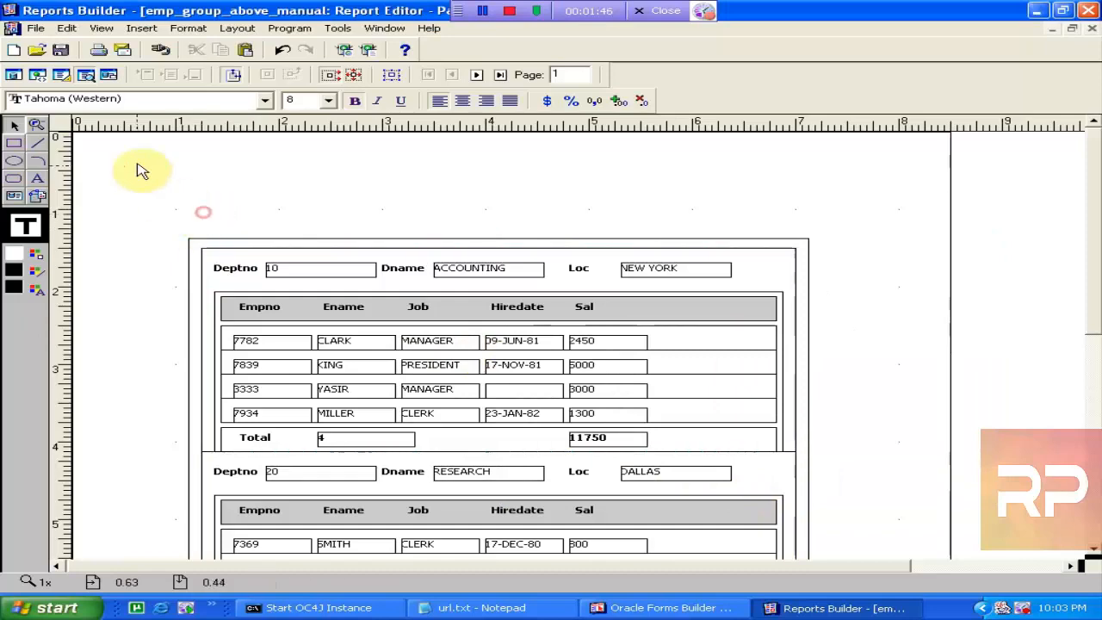
Step: Select the Dname field in the paper layout and check the available bookmark columns again without inserting one
{"action": "left_click", "coordinate": [39, 76]}
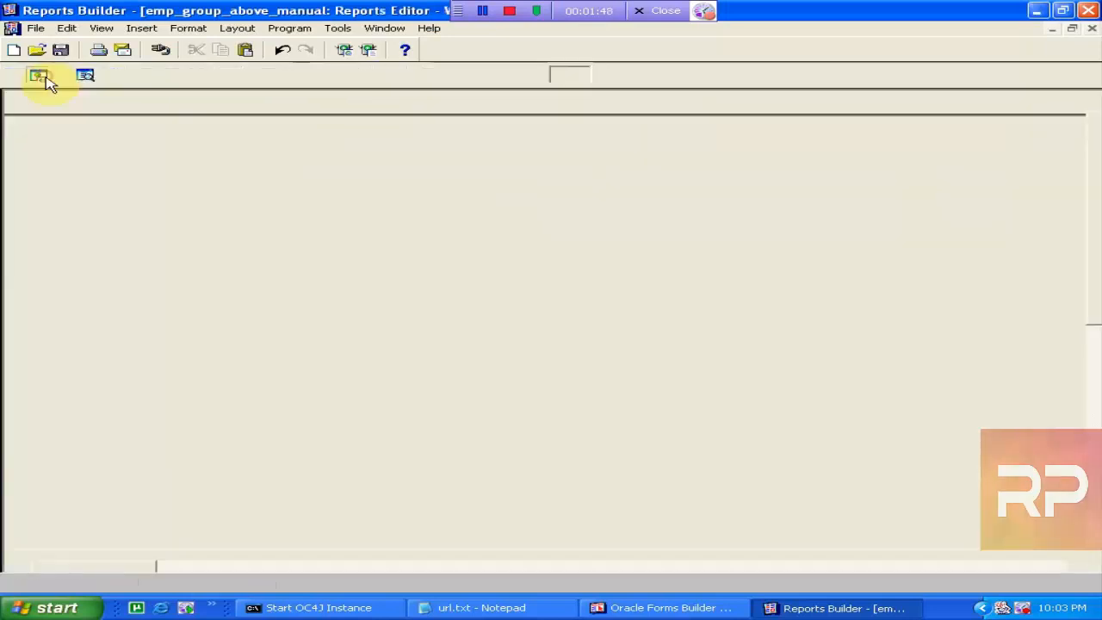
{"action": "left_click", "coordinate": [62, 75]}
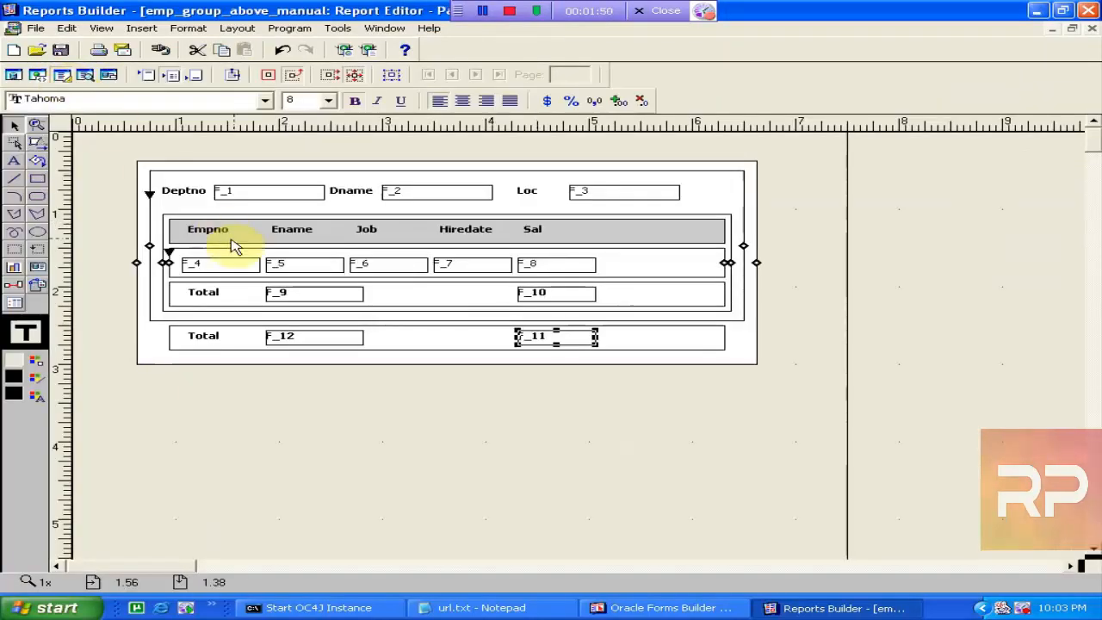
{"action": "left_click", "coordinate": [411, 202]}
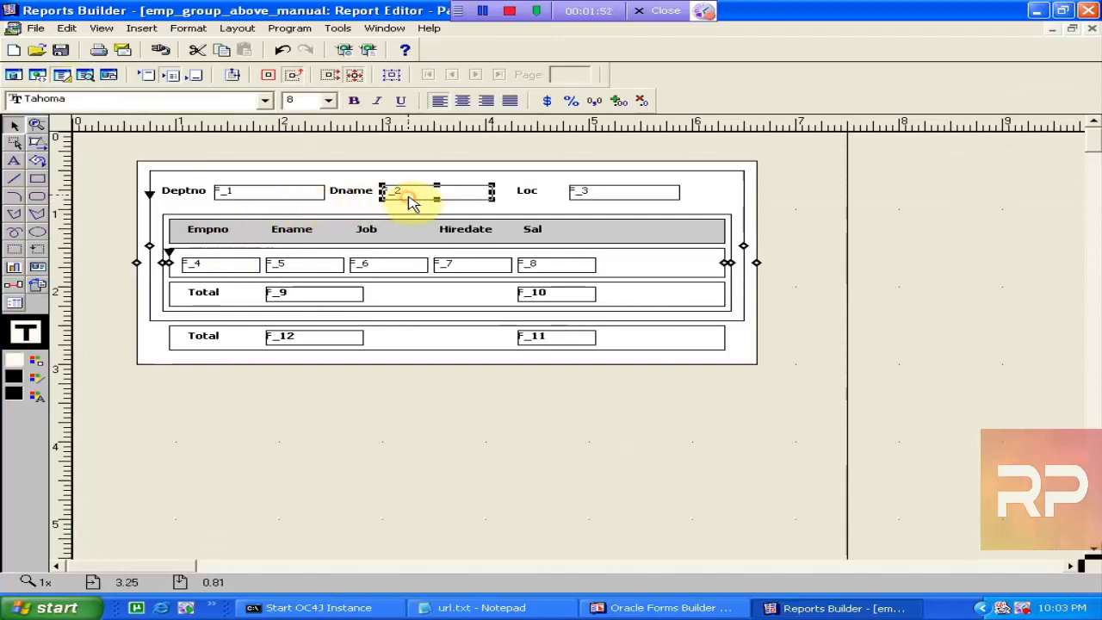
{"action": "left_click", "coordinate": [310, 176]}
{"action": "left_click", "coordinate": [265, 191]}
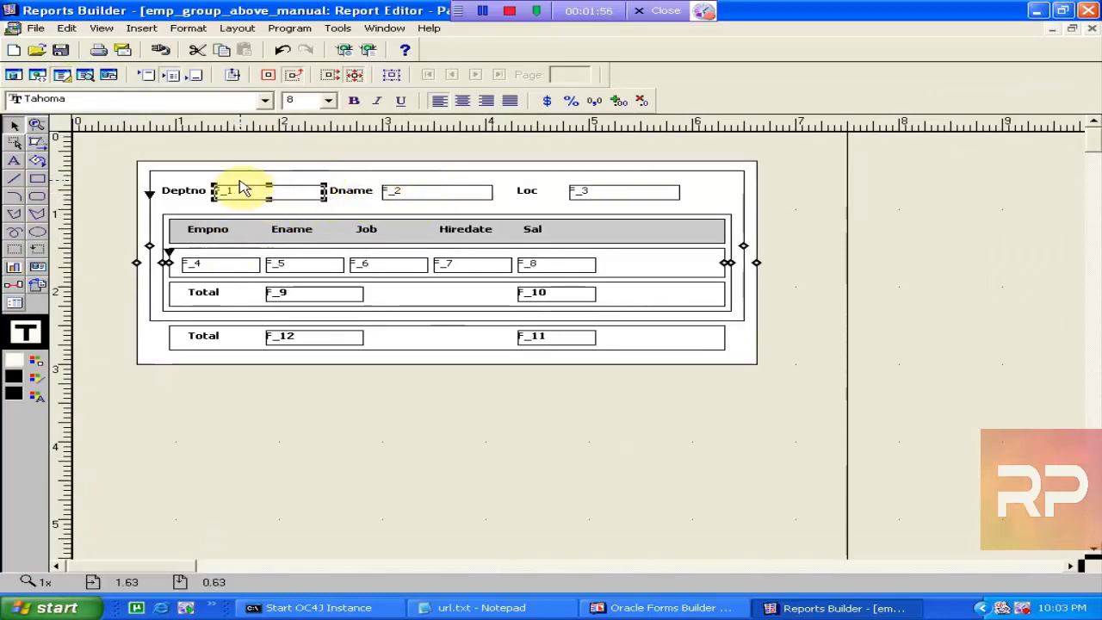
{"action": "left_click", "coordinate": [387, 196]}
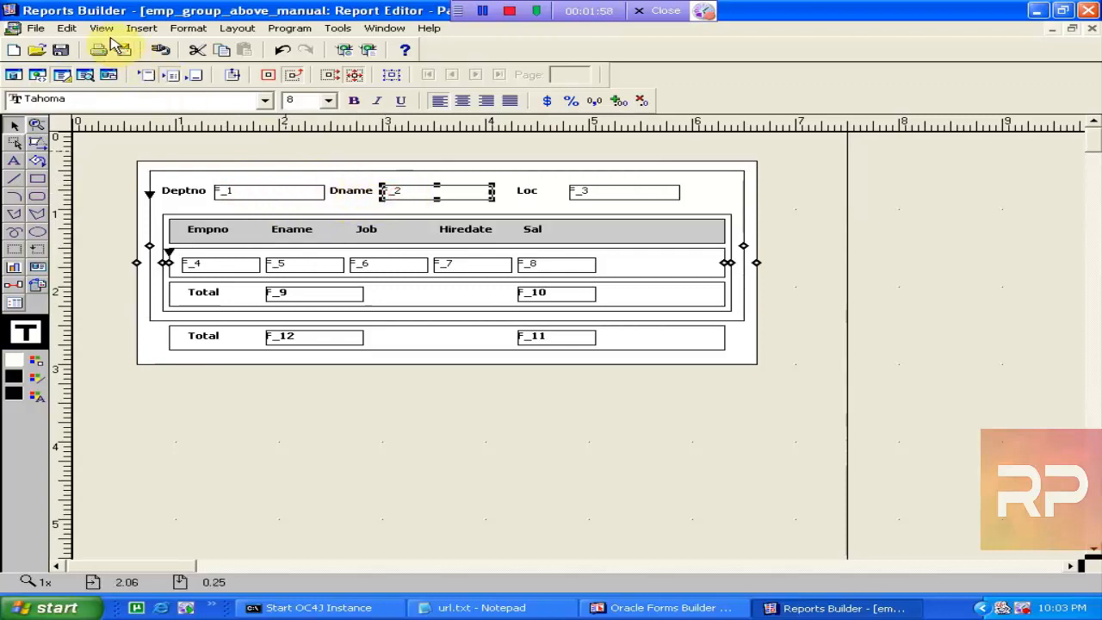
{"action": "left_click", "coordinate": [144, 28]}
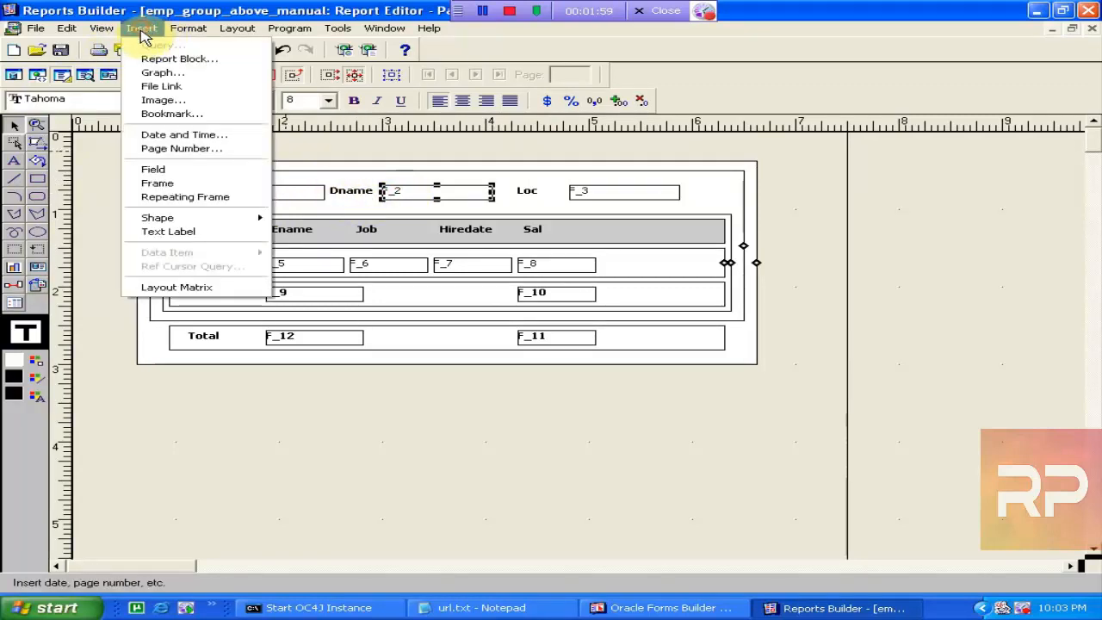
{"action": "left_click", "coordinate": [155, 116]}
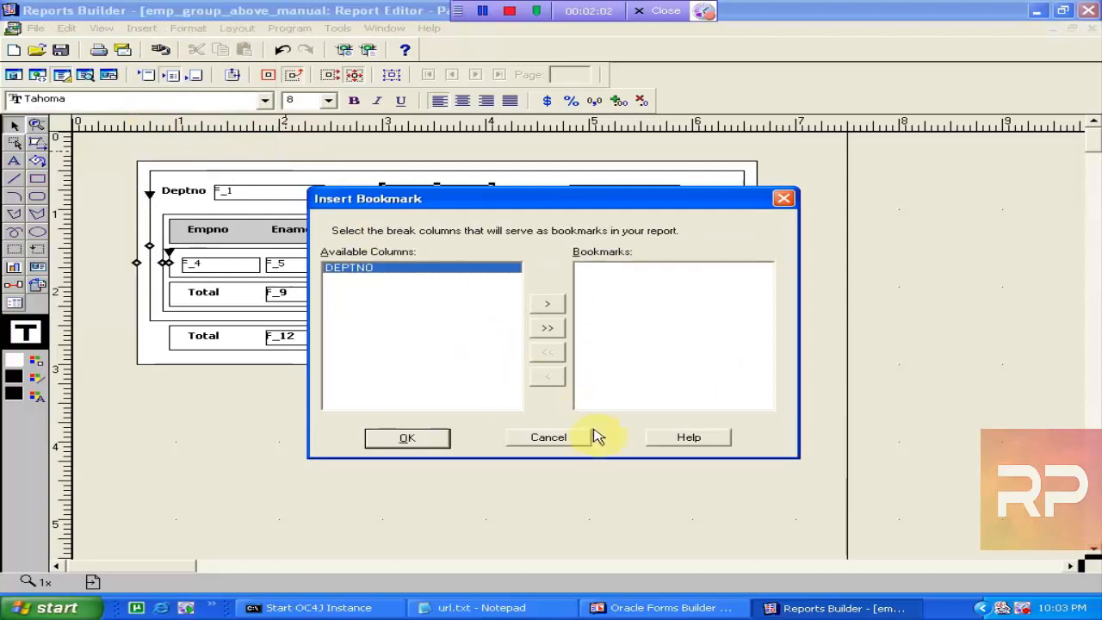
{"action": "left_click", "coordinate": [568, 444]}
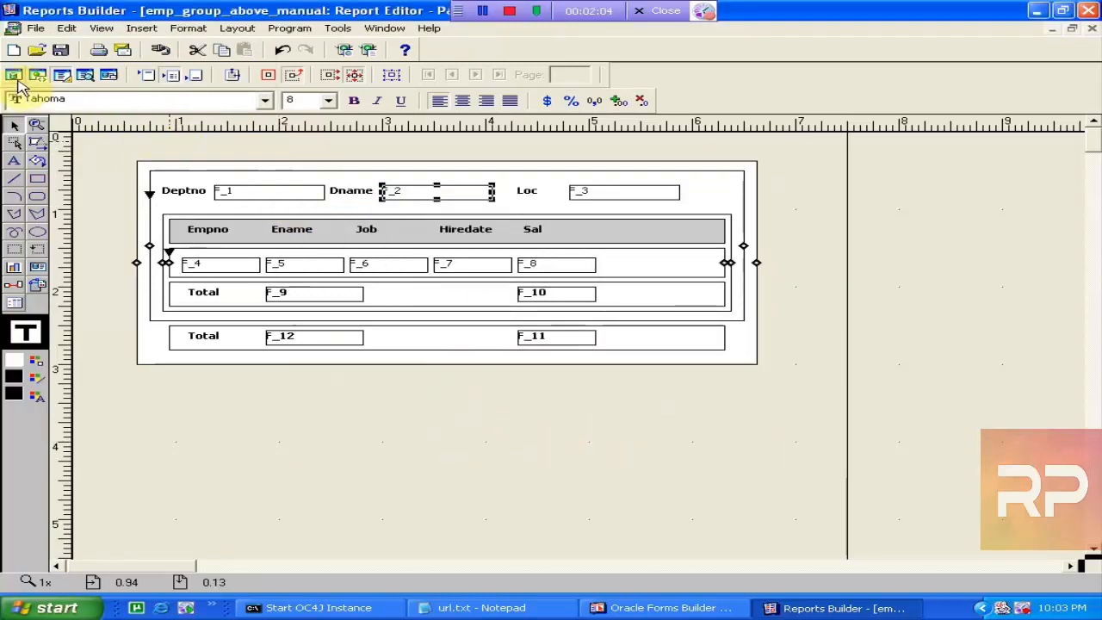
Step: Move the DNAME column above DEPTNO in the G_dept group of the data model
{"action": "left_click", "coordinate": [14, 76]}
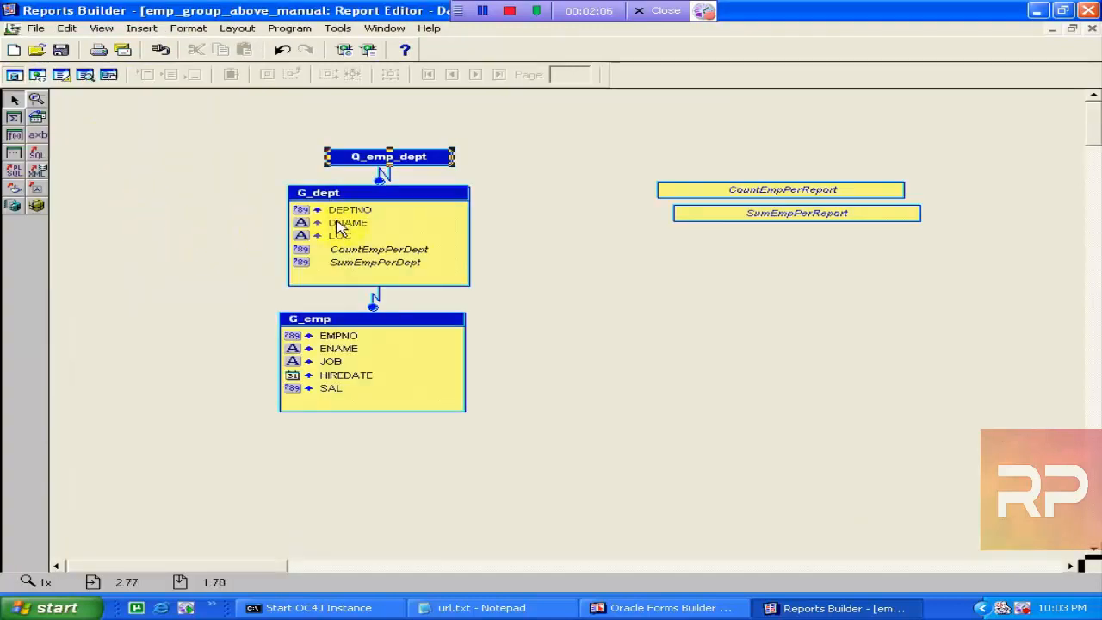
{"action": "left_click", "coordinate": [340, 222]}
{"action": "left_click_drag", "start_coordinate": [339, 223], "coordinate": [341, 210]}
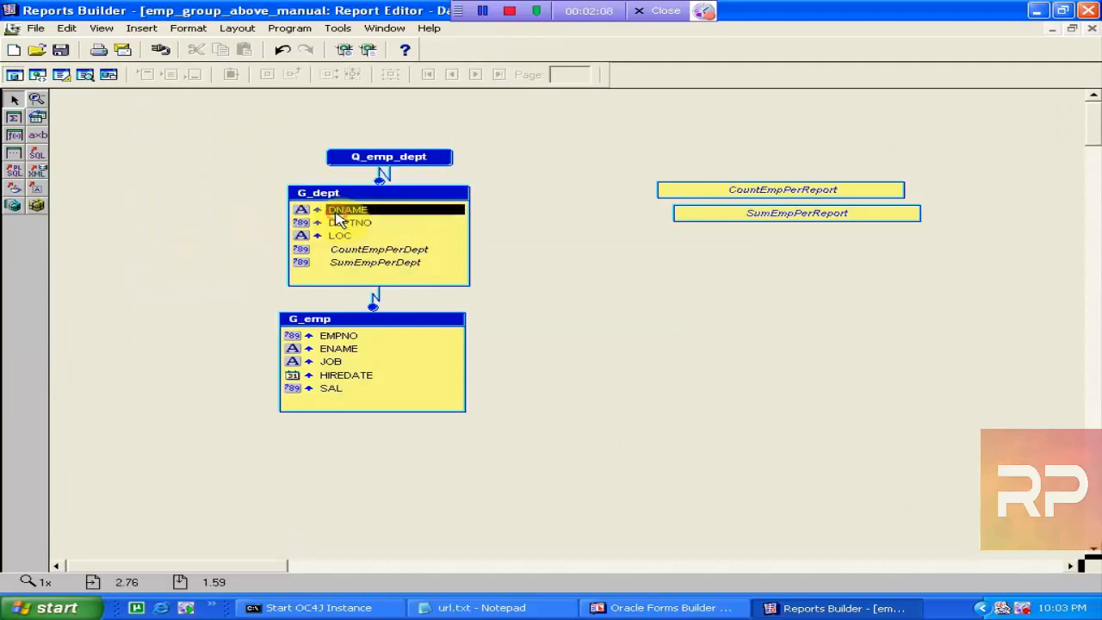
Step: Insert a report bookmark on the DNAME break column from the paper layout
{"action": "left_click", "coordinate": [61, 74]}
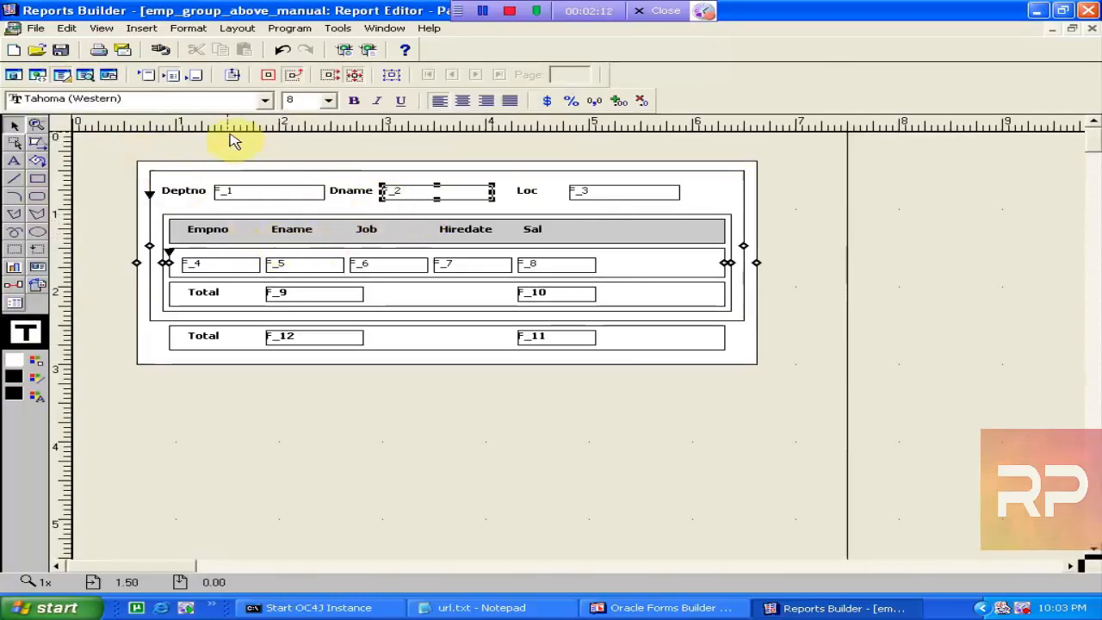
{"action": "left_click", "coordinate": [141, 28]}
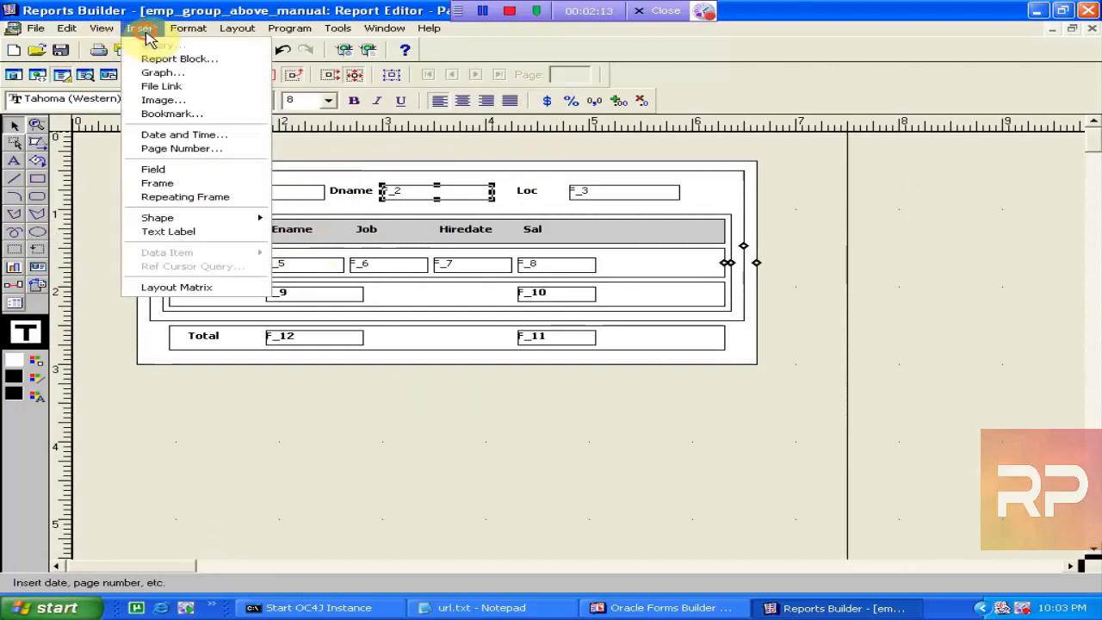
{"action": "left_click", "coordinate": [176, 113]}
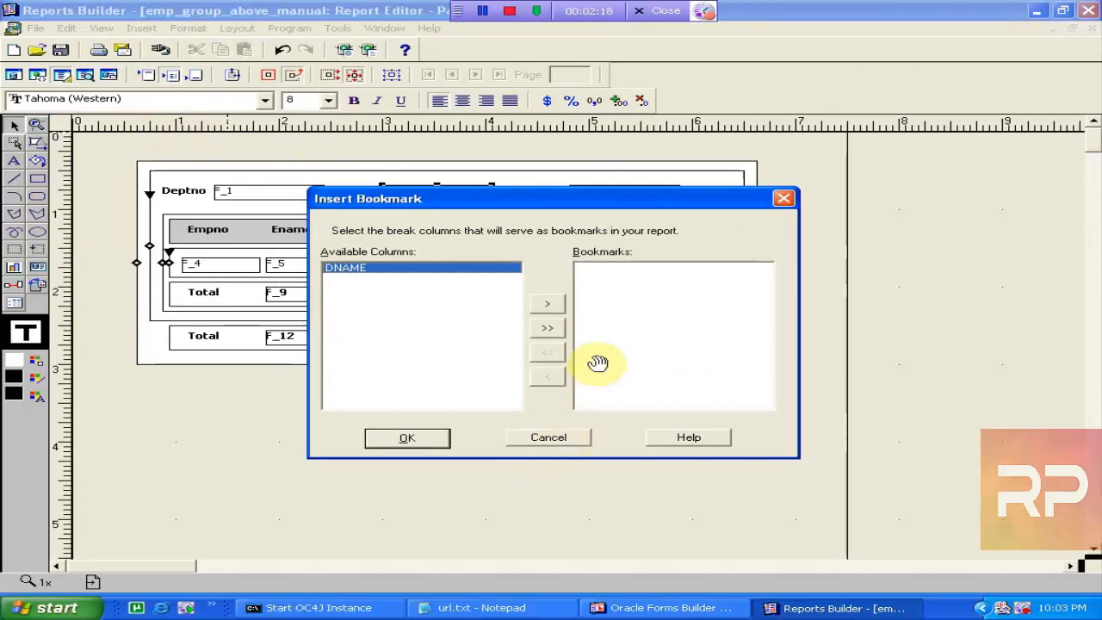
{"action": "left_click", "coordinate": [547, 304]}
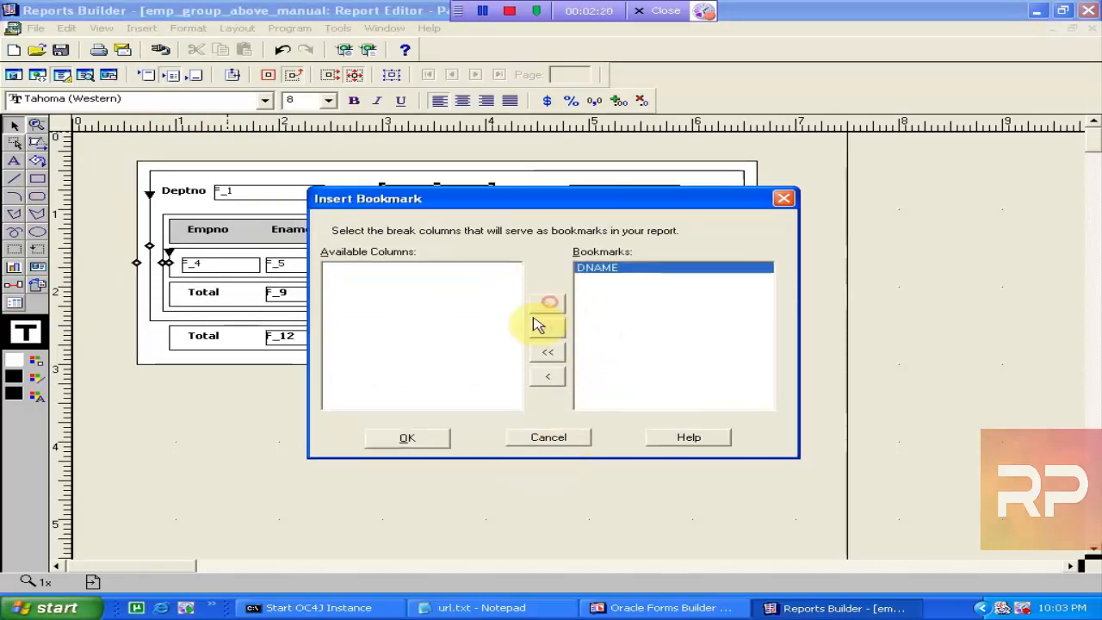
{"action": "left_click", "coordinate": [407, 438]}
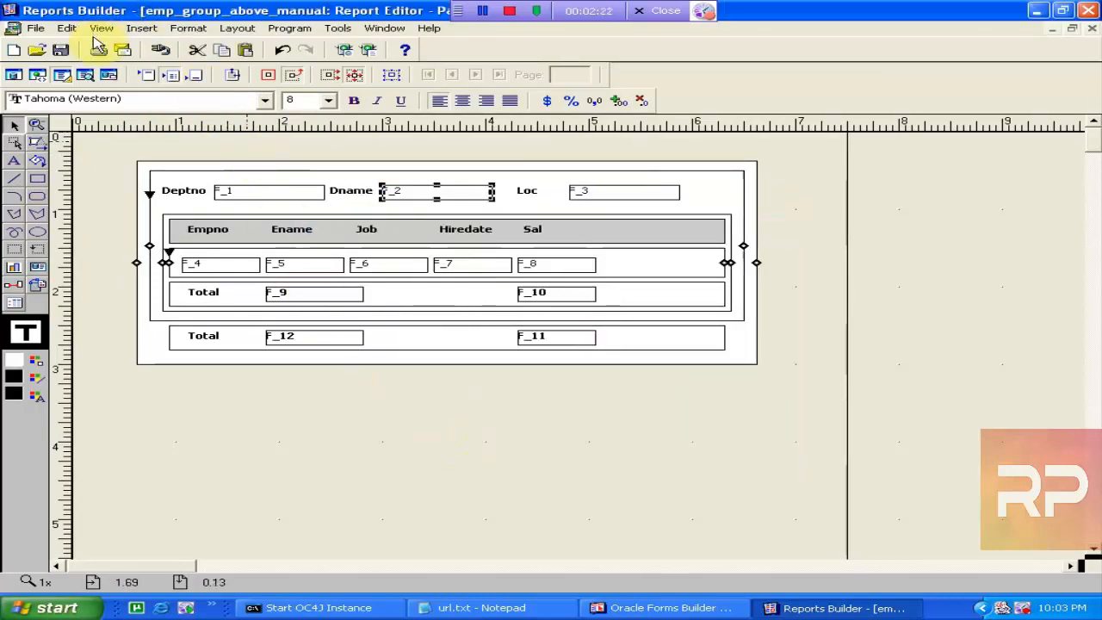
Step: Save the report and run it in the paper design view
{"action": "left_click", "coordinate": [68, 53]}
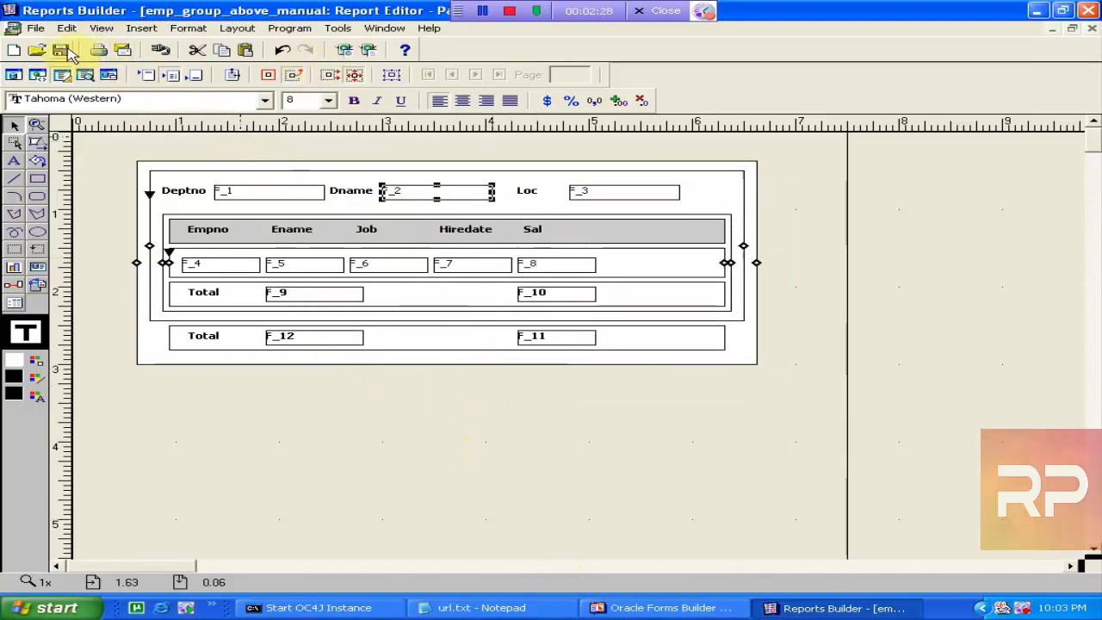
{"action": "left_click", "coordinate": [370, 49]}
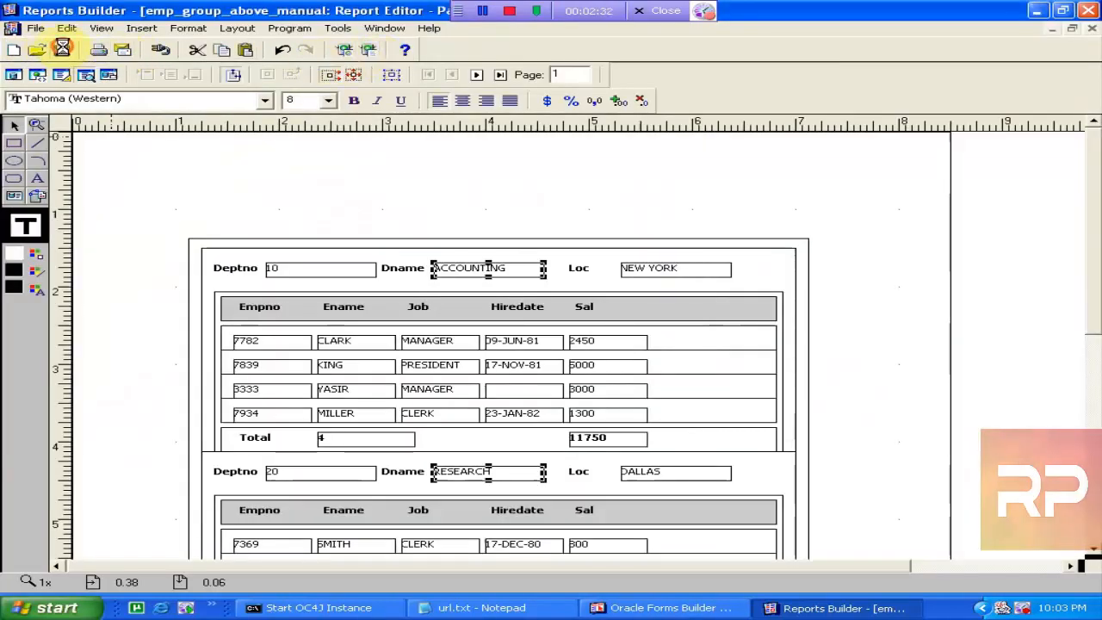
Step: Switch to url.txt in Notepad and copy the htmlcss report URL for emp_manual_tabular.rdf
{"action": "left_click", "coordinate": [473, 608]}
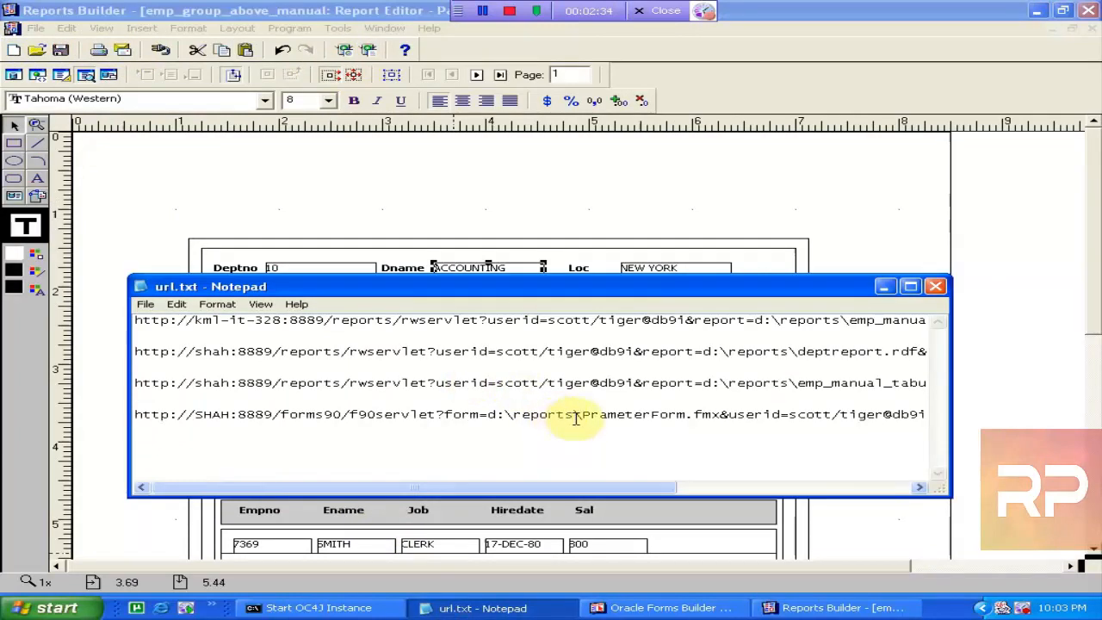
{"action": "double_click", "coordinate": [680, 382]}
{"action": "key", "text": "ctrl+c"}
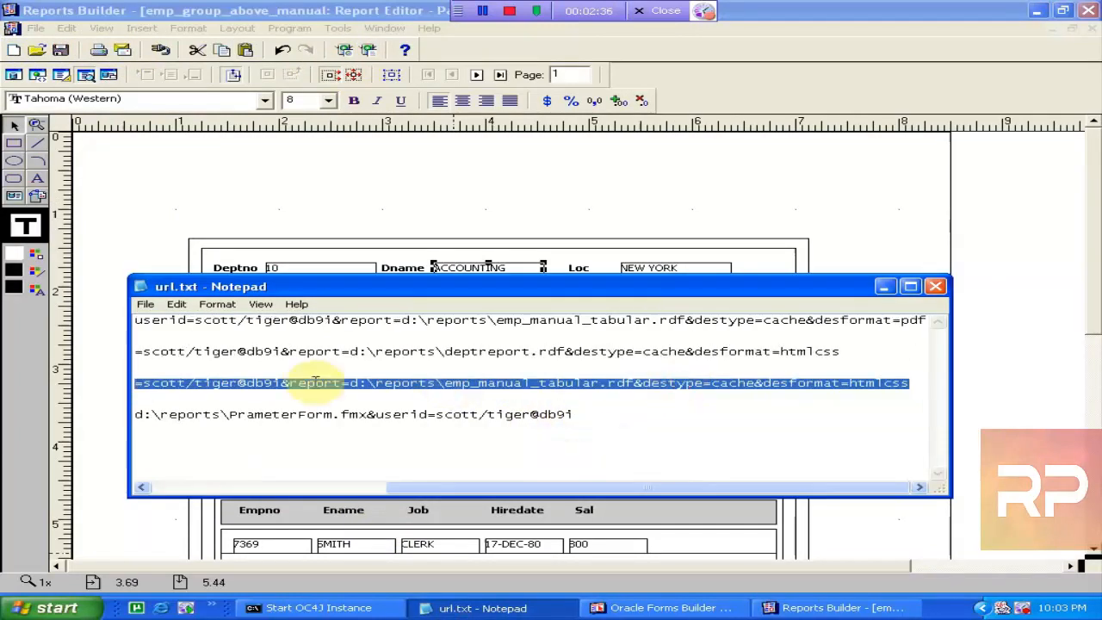
Step: Open My Computer from the desktop, dismiss the offline prompt, and paste the report URL with its database login password into the address field
{"action": "left_click", "coordinate": [185, 607]}
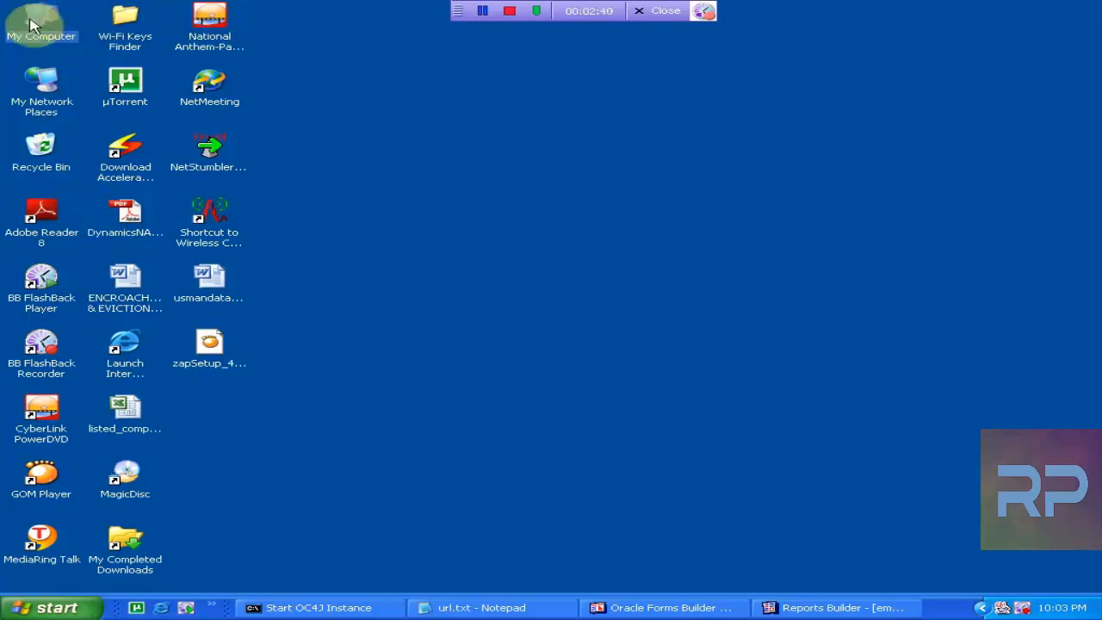
{"action": "double_click", "coordinate": [31, 24]}
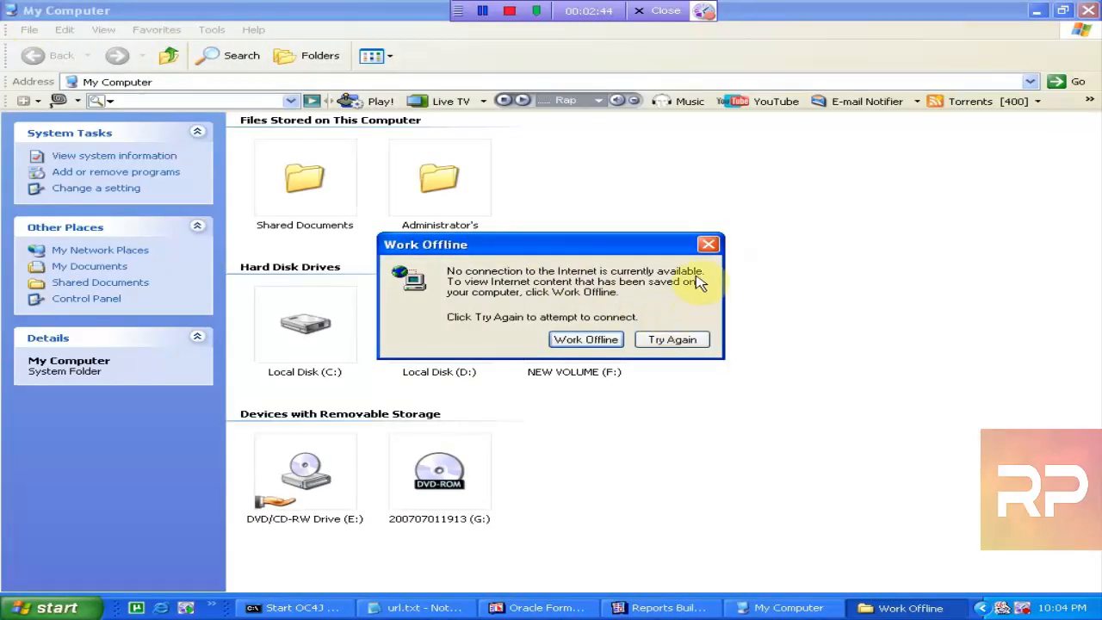
{"action": "left_click", "coordinate": [707, 244]}
{"action": "key", "text": "ctrl+v"}
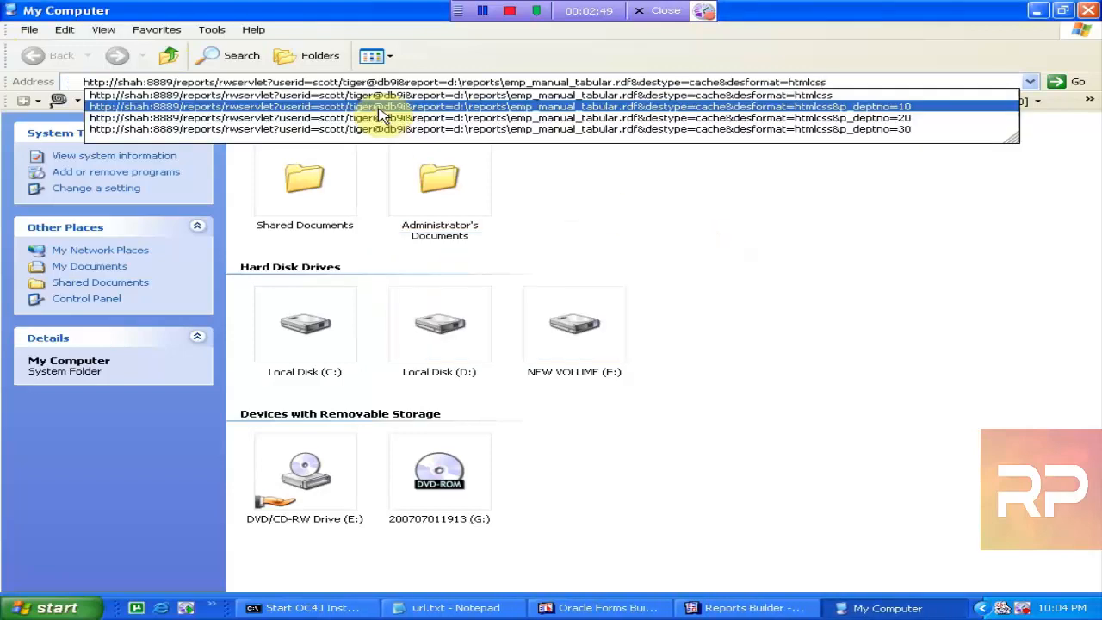
Step: Switch back to Reports Builder and copy the report's file name emp_group_above_manual from the Save As dialog
{"action": "left_click", "coordinate": [747, 607]}
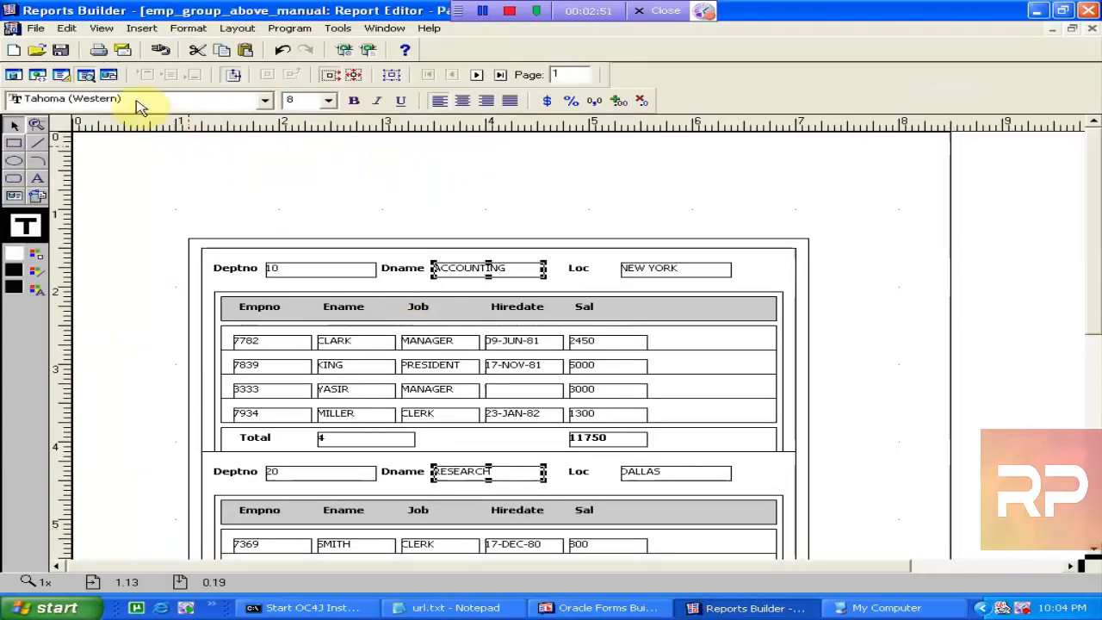
{"action": "left_click", "coordinate": [35, 27]}
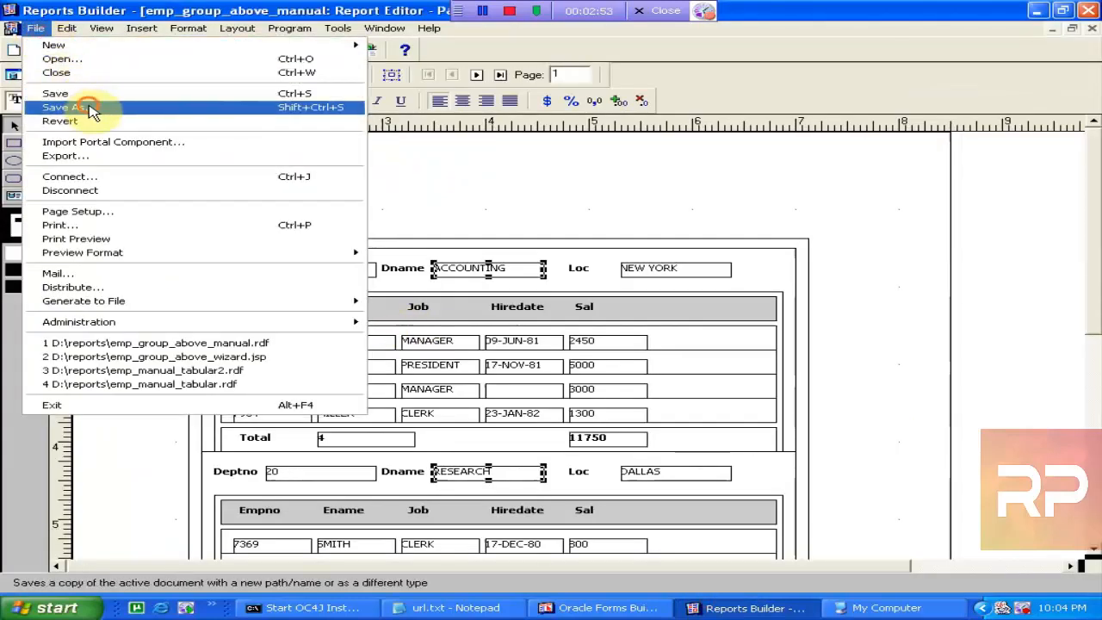
{"action": "left_click", "coordinate": [90, 112]}
{"action": "key", "text": "ctrl+c"}
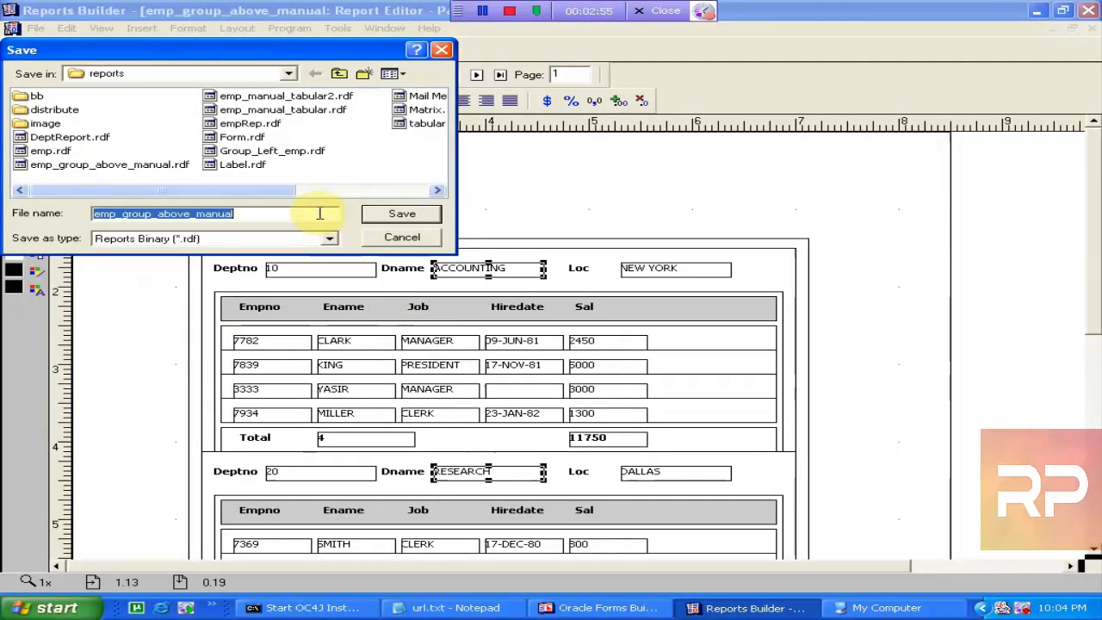
Step: Dismiss the Save dialog, switch to My Computer, replace emp_manual_tabular with emp_group_above_manual in the address, and load the report by connecting online
{"action": "left_click", "coordinate": [402, 240]}
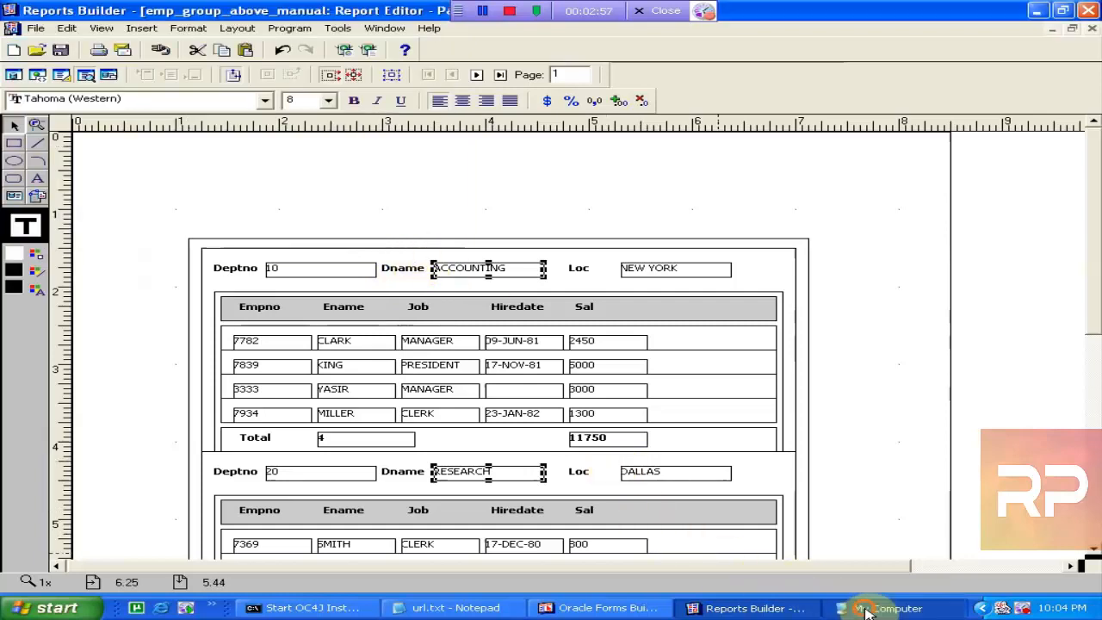
{"action": "left_click", "coordinate": [865, 609]}
{"action": "left_click", "coordinate": [551, 82]}
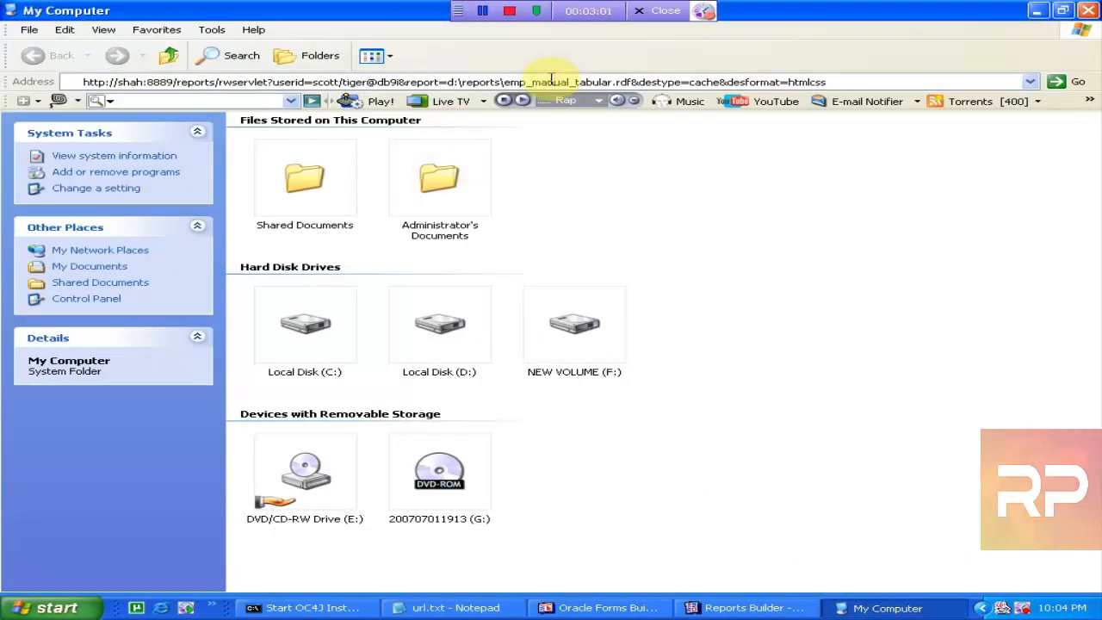
{"action": "key", "text": "Down"}
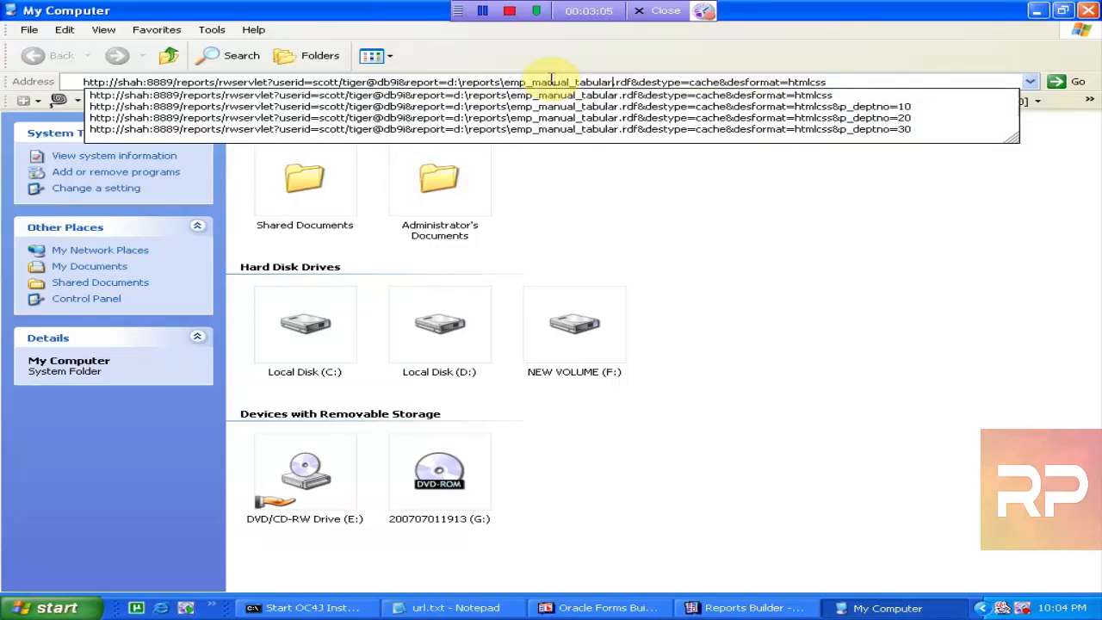
{"action": "key", "text": "BackSpace"}
{"action": "key", "text": "BackSpace"}
{"action": "key", "text": "BackSpace"}
{"action": "key", "text": "BackSpace"}
{"action": "key", "text": "BackSpace"}
{"action": "key", "text": "BackSpace"}
{"action": "key", "text": "BackSpace"}
{"action": "key", "text": "BackSpace"}
{"action": "key", "text": "BackSpace"}
{"action": "key", "text": "BackSpace"}
{"action": "key", "text": "BackSpace"}
{"action": "key", "text": "BackSpace"}
{"action": "key", "text": "BackSpace"}
{"action": "key", "text": "BackSpace"}
{"action": "key", "text": "BackSpace"}
{"action": "key", "text": "BackSpace"}
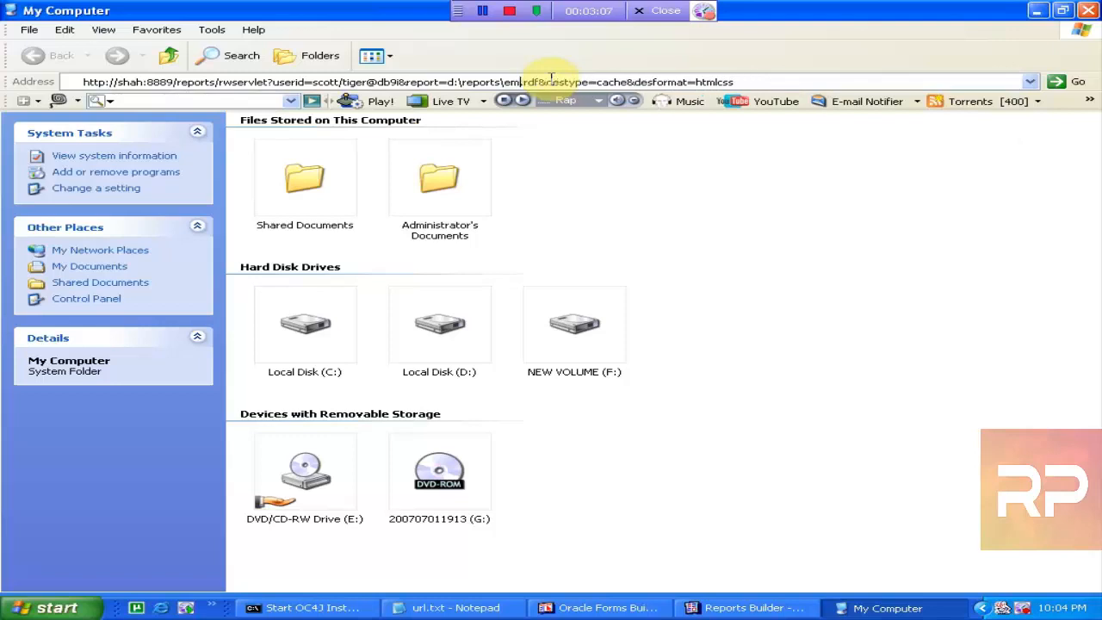
{"action": "key", "text": "BackSpace"}
{"action": "key", "text": "BackSpace"}
{"action": "key", "text": "ctrl+v"}
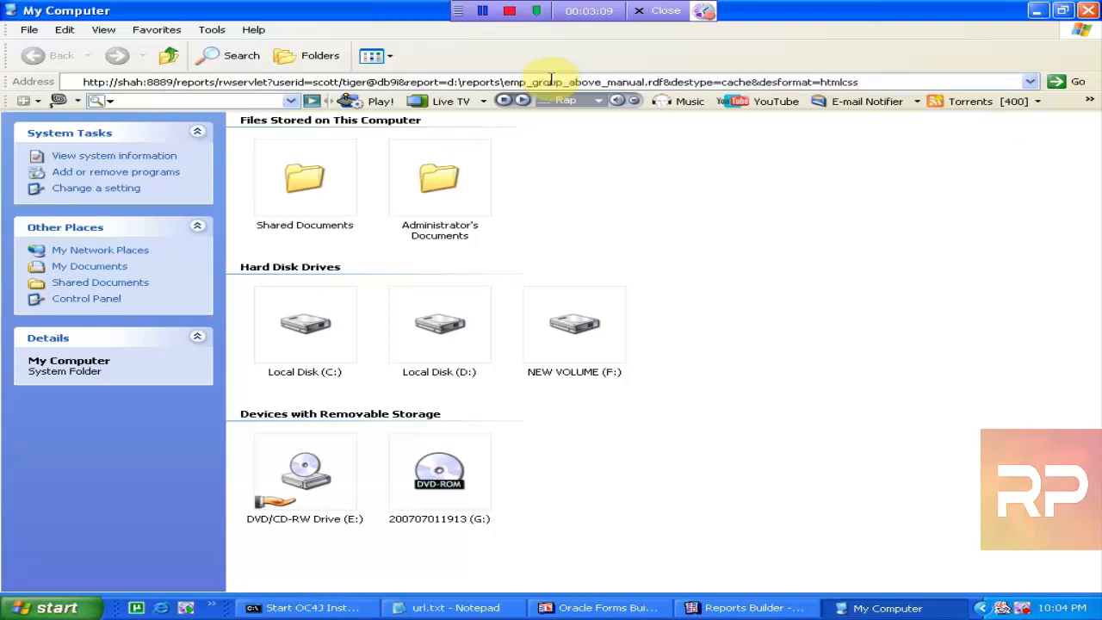
{"action": "key", "text": "Return"}
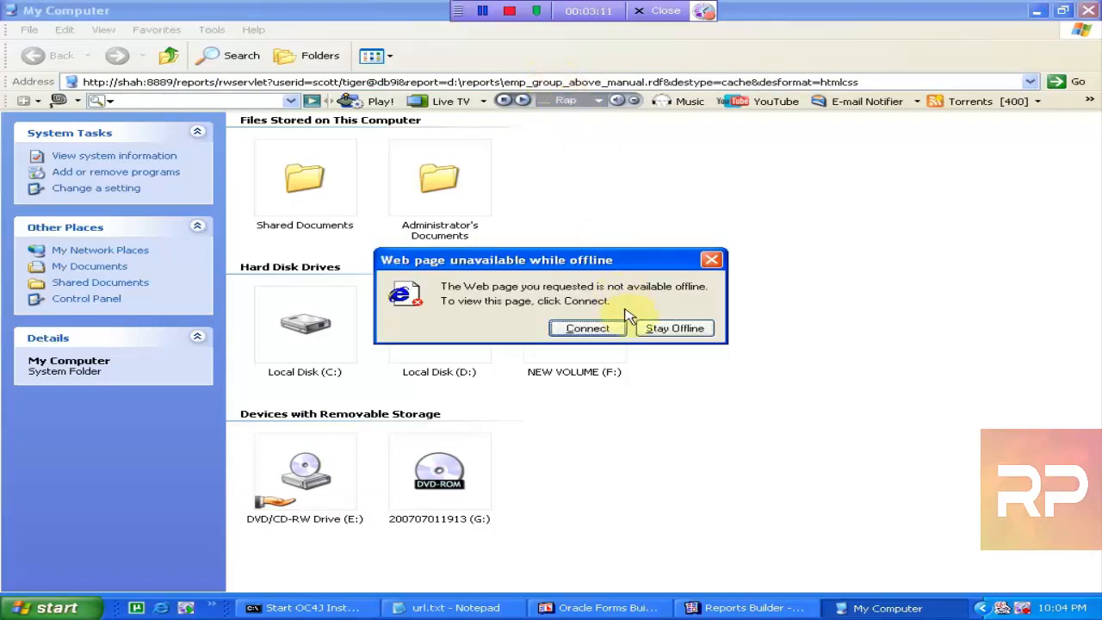
{"action": "left_click", "coordinate": [587, 329]}
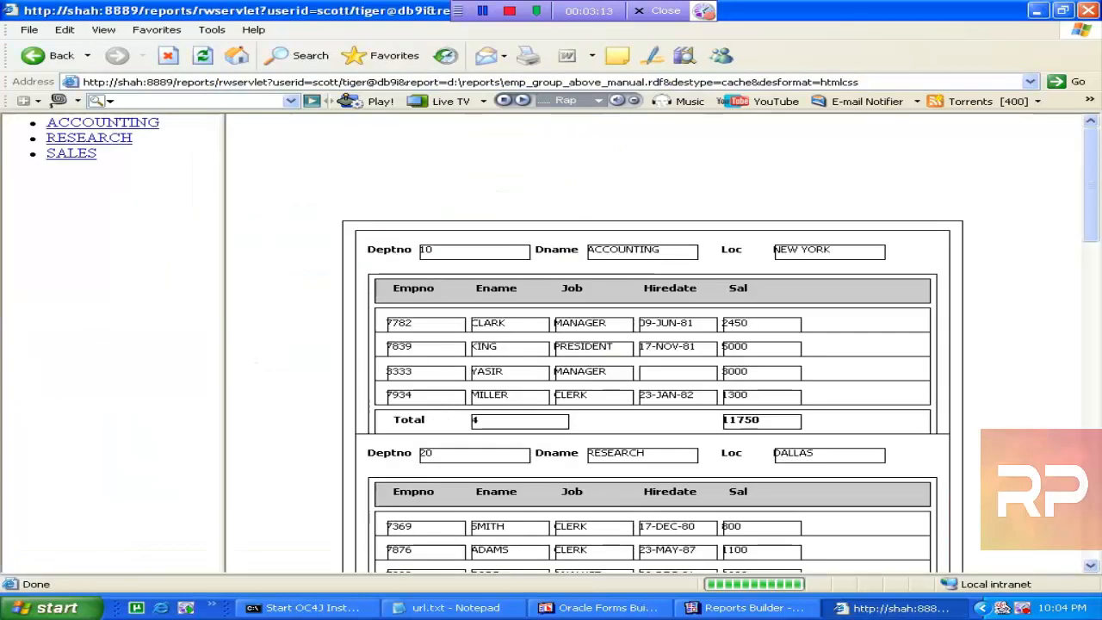
Step: Follow the ACCOUNTING, RESEARCH and SALES bookmarks repeatedly to check which department section of the report each one jumps to
{"action": "left_click", "coordinate": [100, 139]}
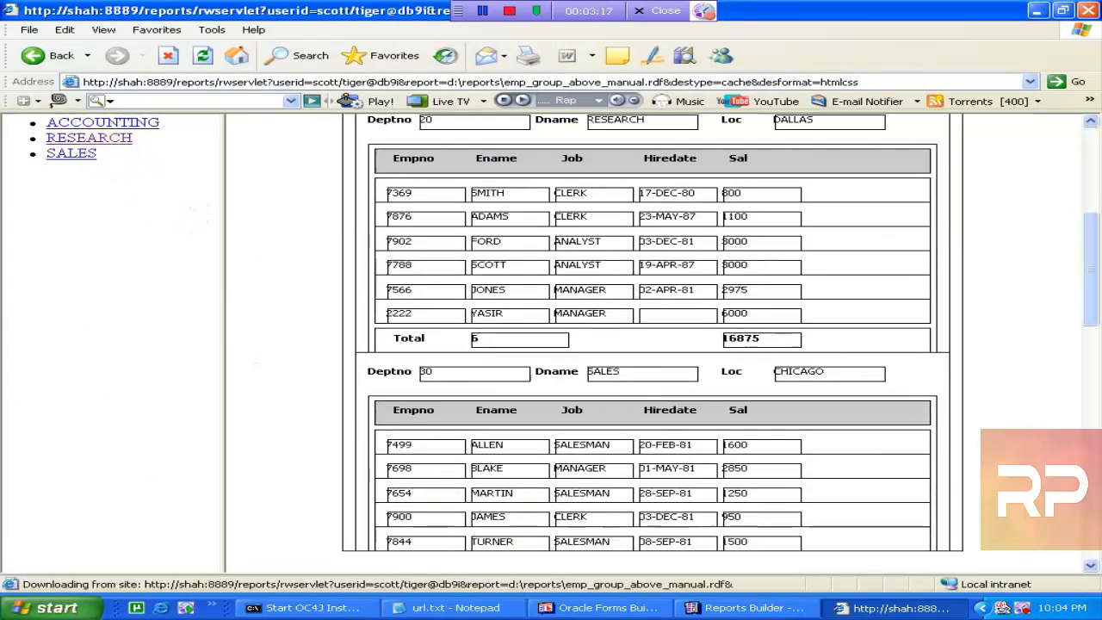
{"action": "left_click", "coordinate": [72, 153]}
{"action": "left_click", "coordinate": [104, 123]}
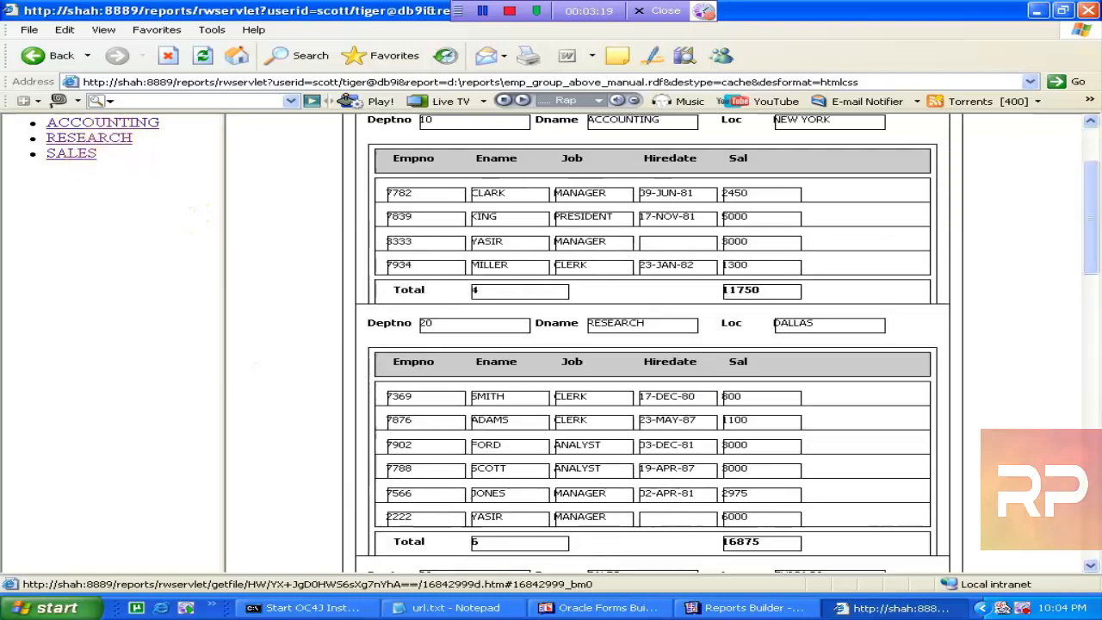
{"action": "left_click", "coordinate": [108, 140]}
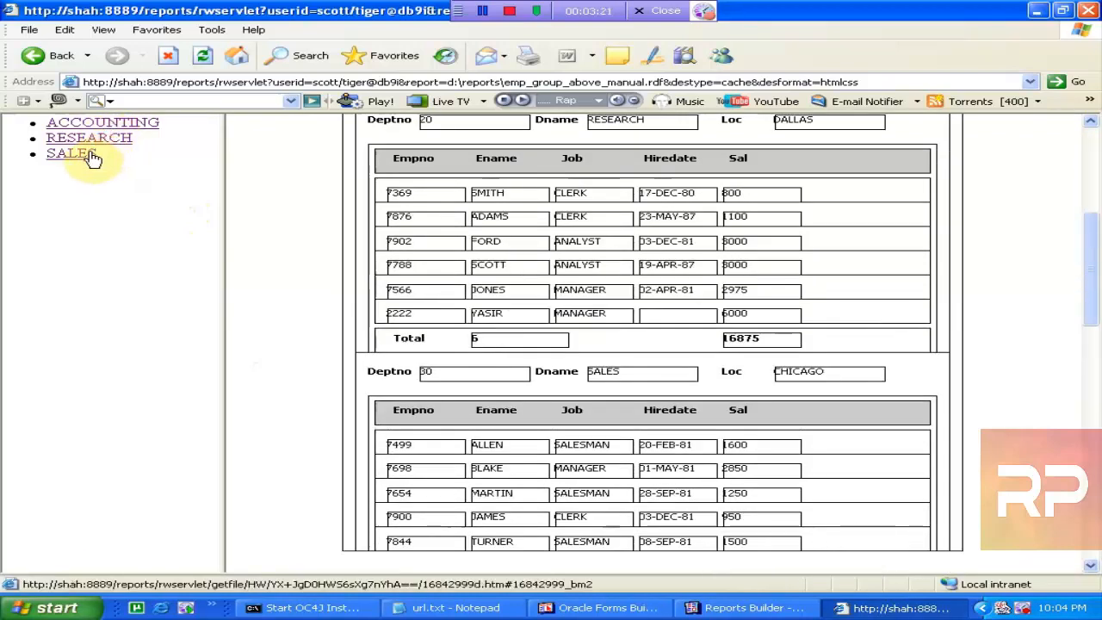
{"action": "left_click", "coordinate": [86, 154]}
{"action": "left_click", "coordinate": [103, 123]}
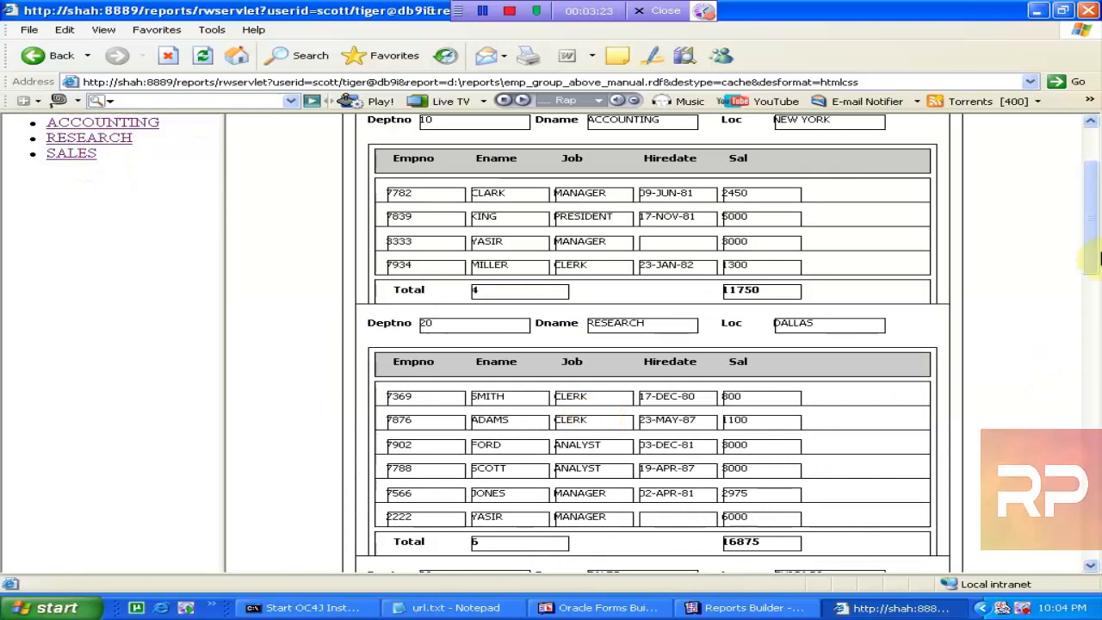
{"action": "left_click_drag", "start_coordinate": [1095, 222], "coordinate": [1082, 160]}
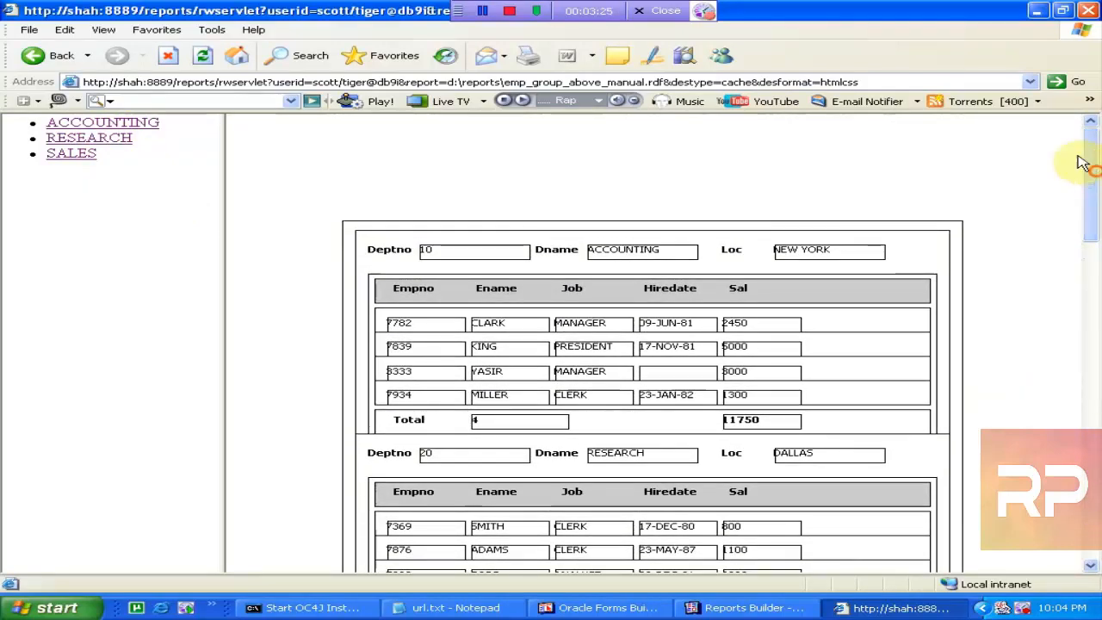
{"action": "left_click", "coordinate": [74, 155]}
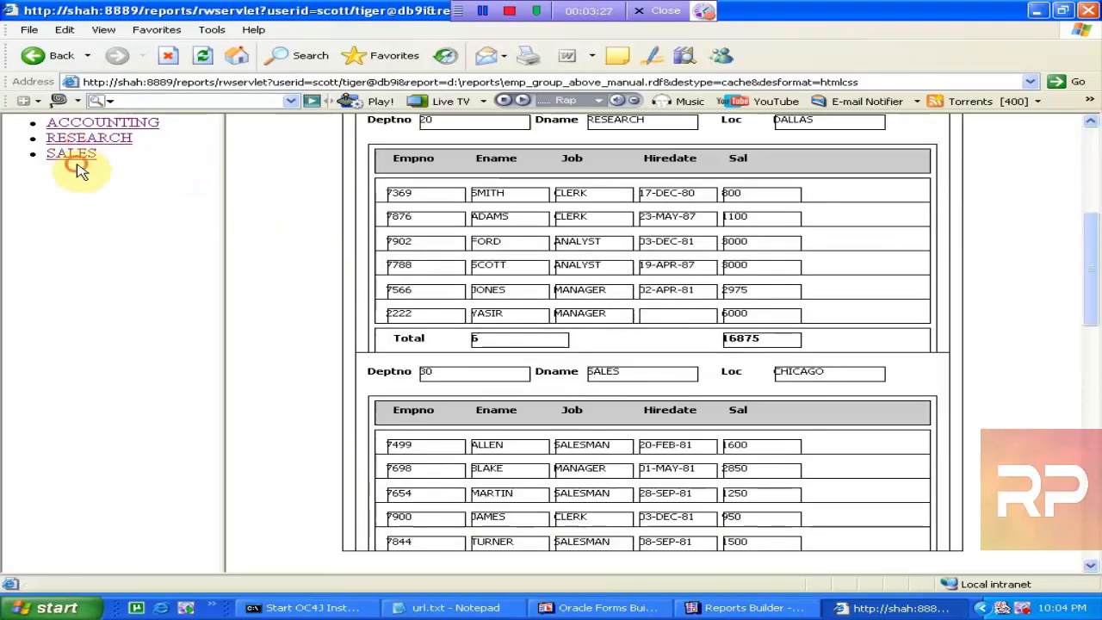
{"action": "left_click", "coordinate": [91, 141]}
{"action": "left_click", "coordinate": [116, 121]}
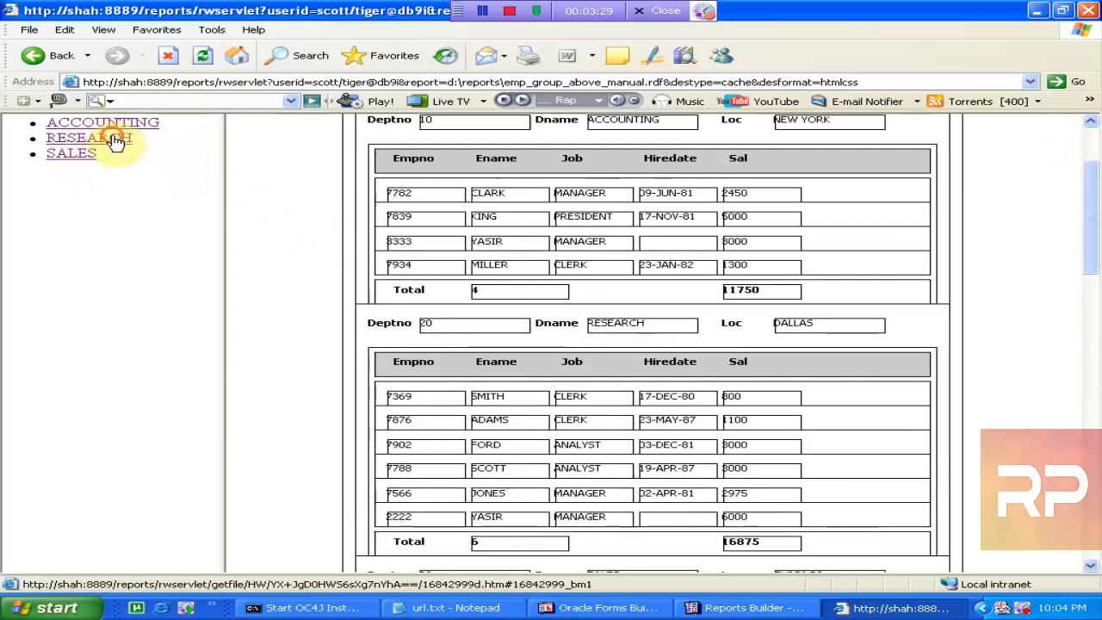
{"action": "left_click", "coordinate": [112, 138]}
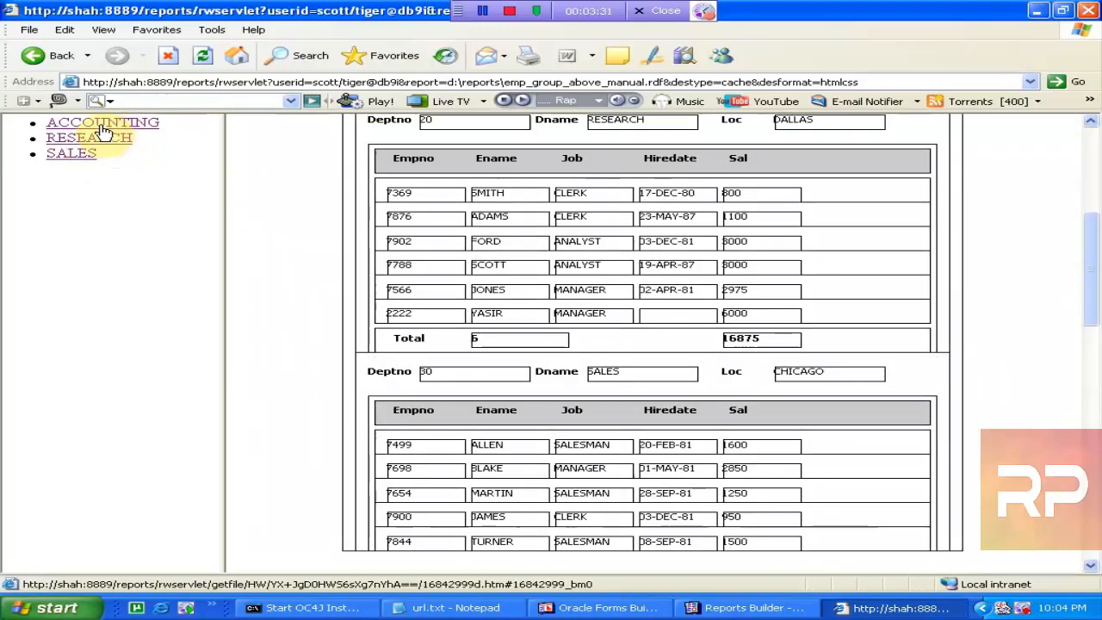
{"action": "scroll", "coordinate": [1096, 253], "scroll_direction": "up", "scroll_amount": 4}
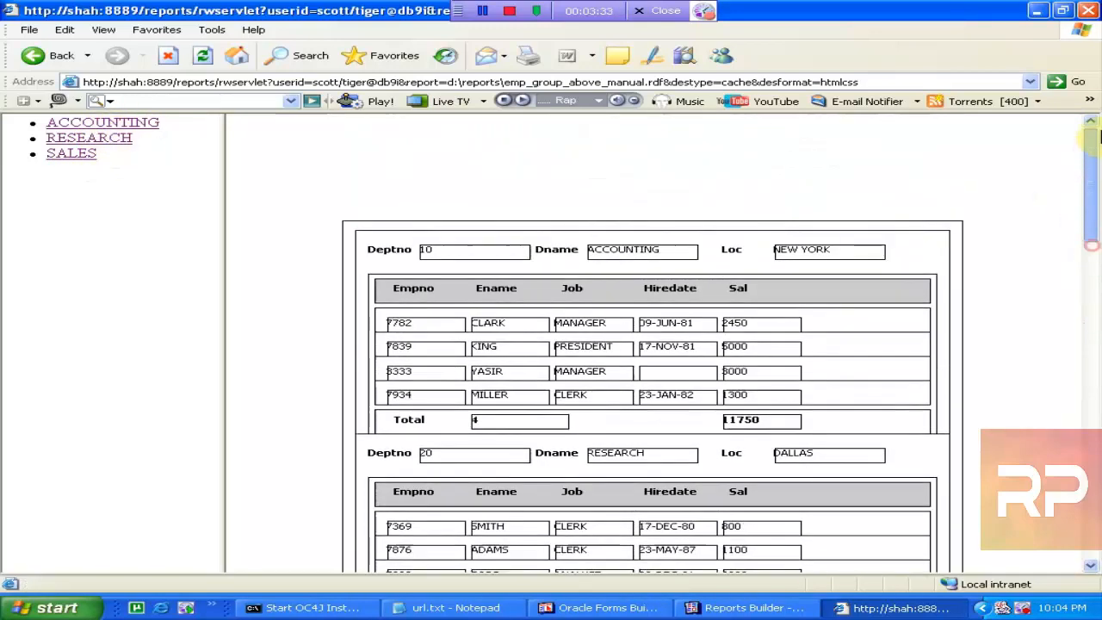
{"action": "left_click", "coordinate": [108, 139]}
{"action": "left_click", "coordinate": [86, 125]}
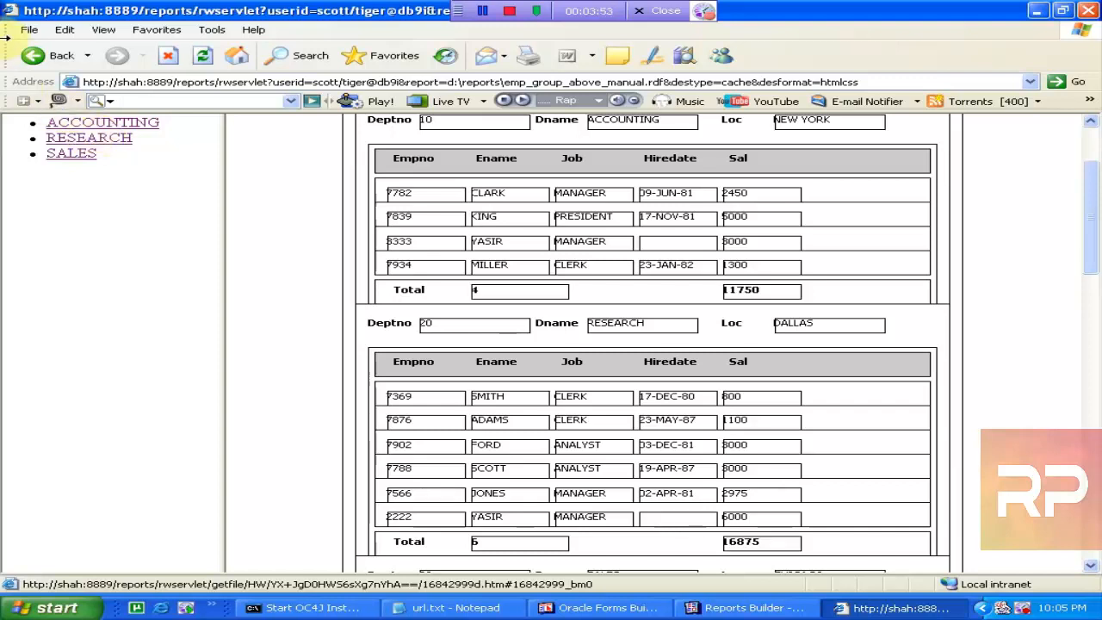
Step: Switch back to Reports Builder and add the outer join operator (+) after EMP.DEPTNO in the WHERE clause of the Q_emp_dept query
{"action": "left_click", "coordinate": [779, 608]}
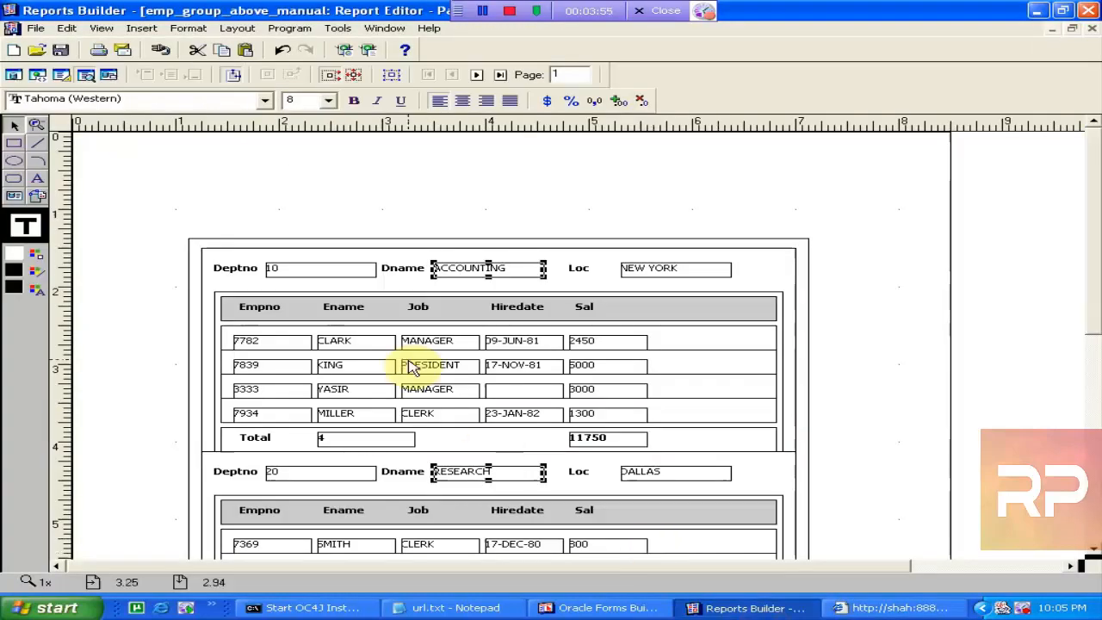
{"action": "left_click_drag", "start_coordinate": [1099, 207], "coordinate": [1097, 170]}
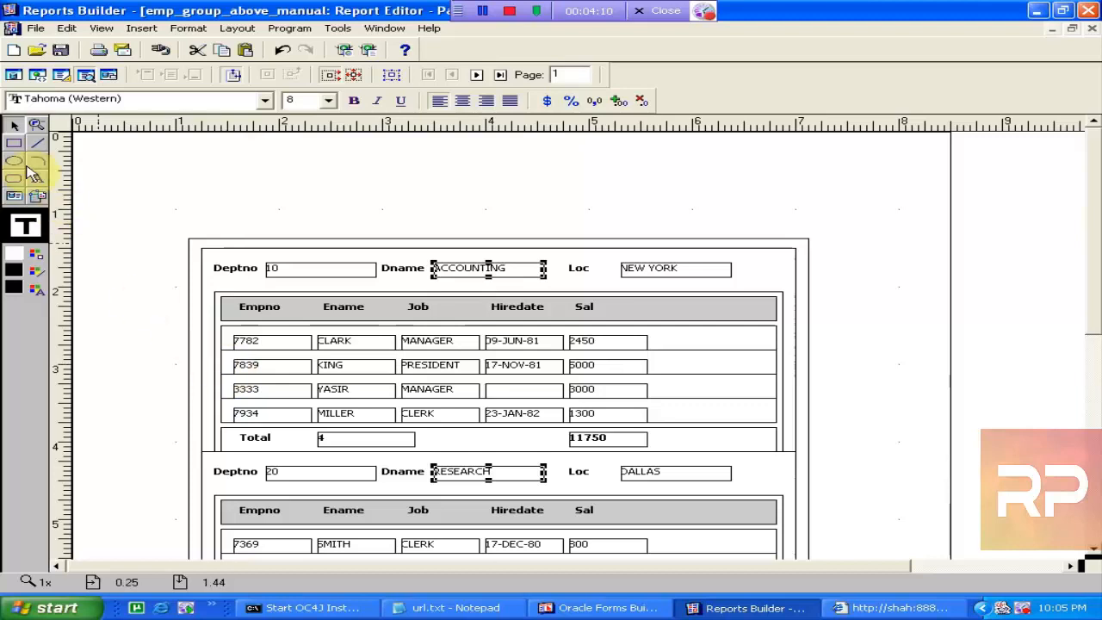
{"action": "left_click", "coordinate": [14, 74]}
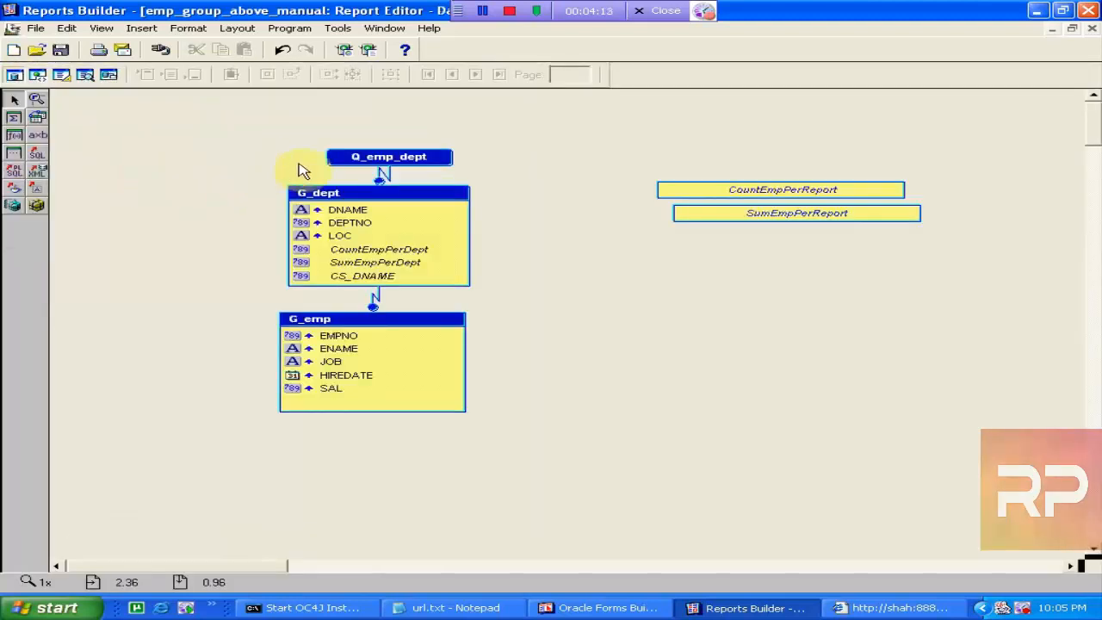
{"action": "double_click", "coordinate": [361, 170]}
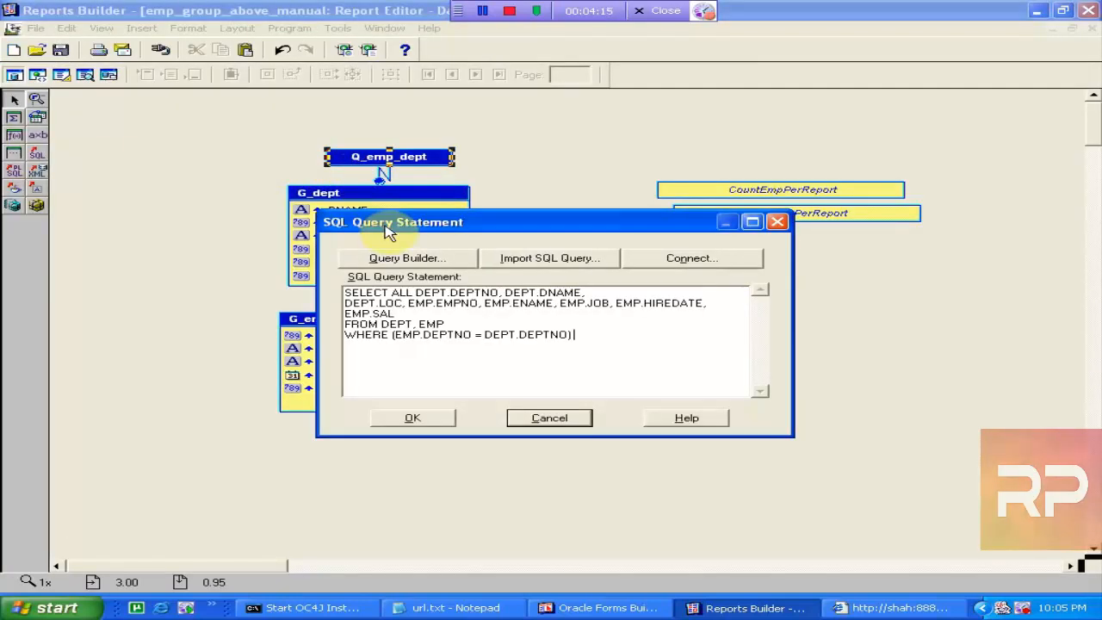
{"action": "double_click", "coordinate": [379, 220]}
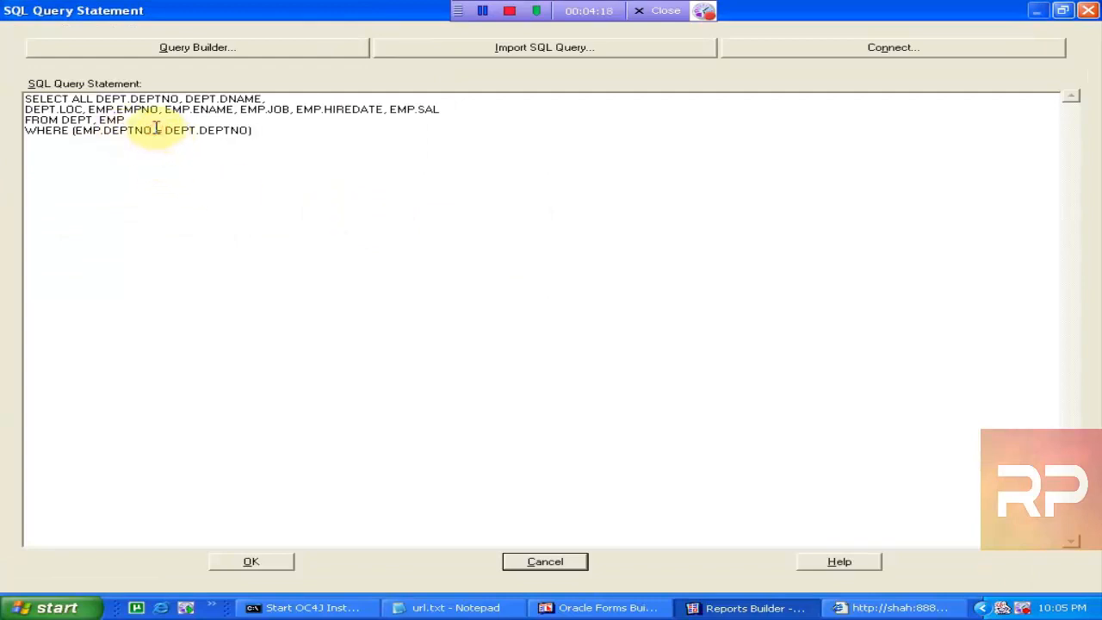
{"action": "left_click", "coordinate": [156, 129]}
{"action": "type", "text": "("}
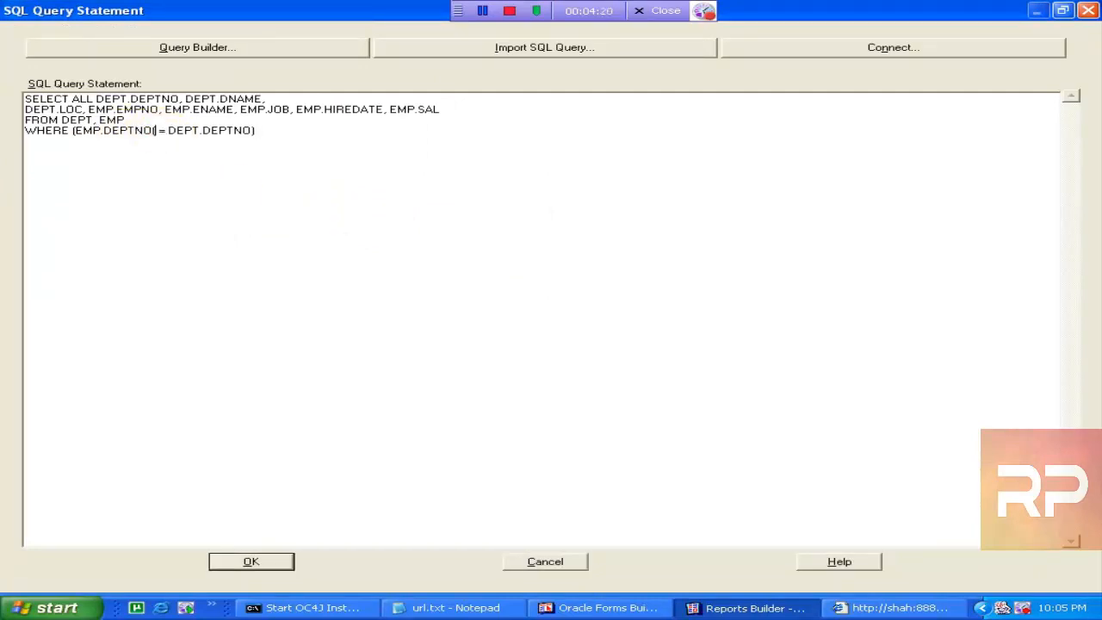
{"action": "type", "text": "+"}
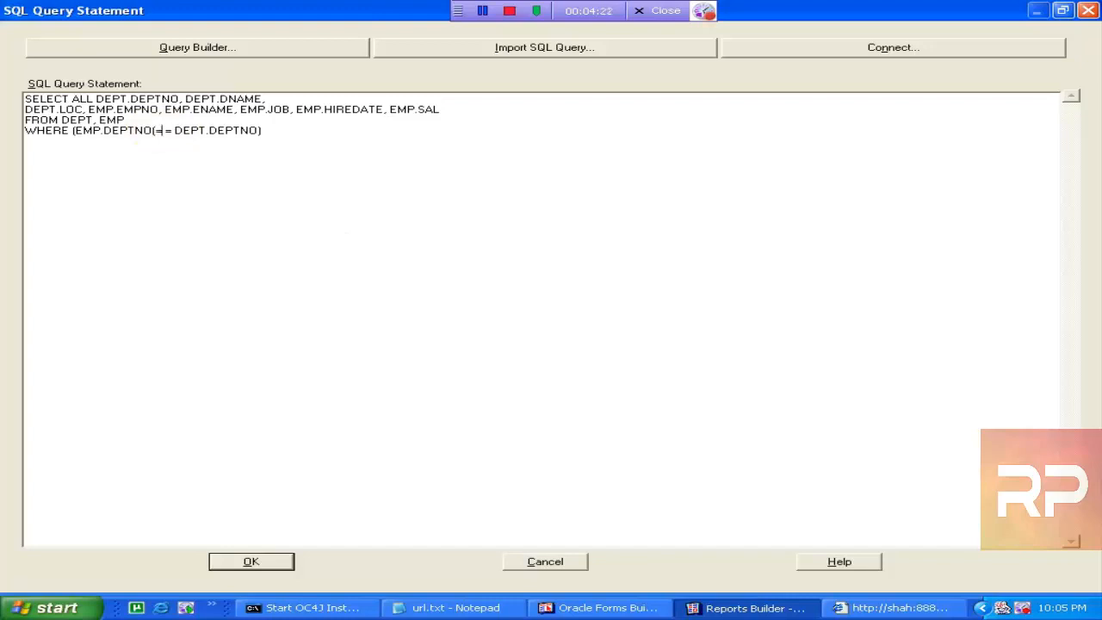
{"action": "key", "text": "BackSpace"}
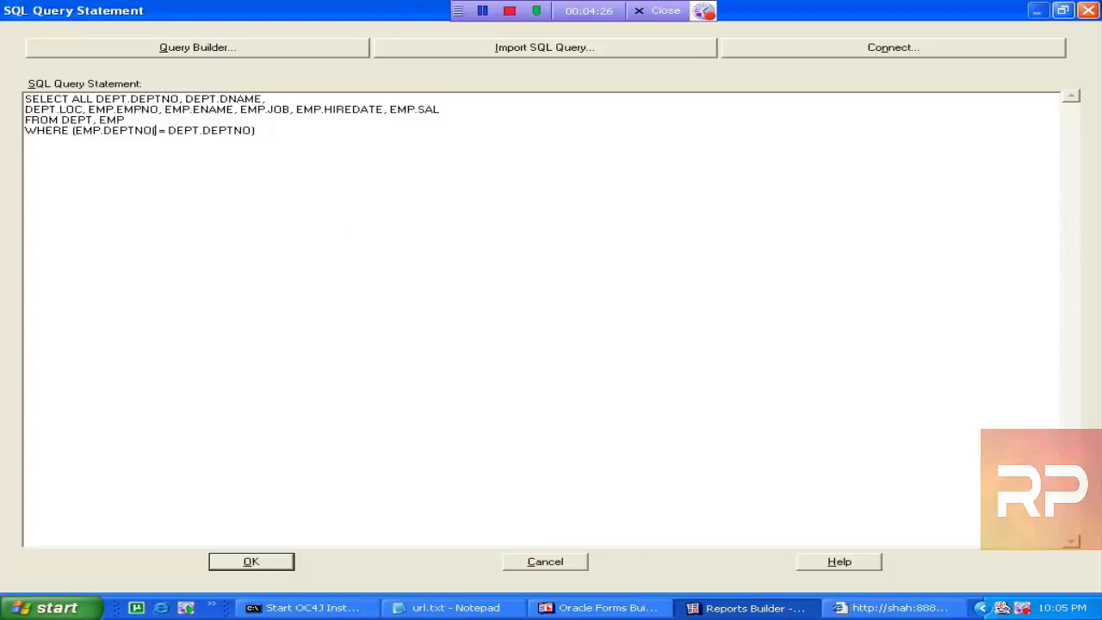
{"action": "type", "text": "+"}
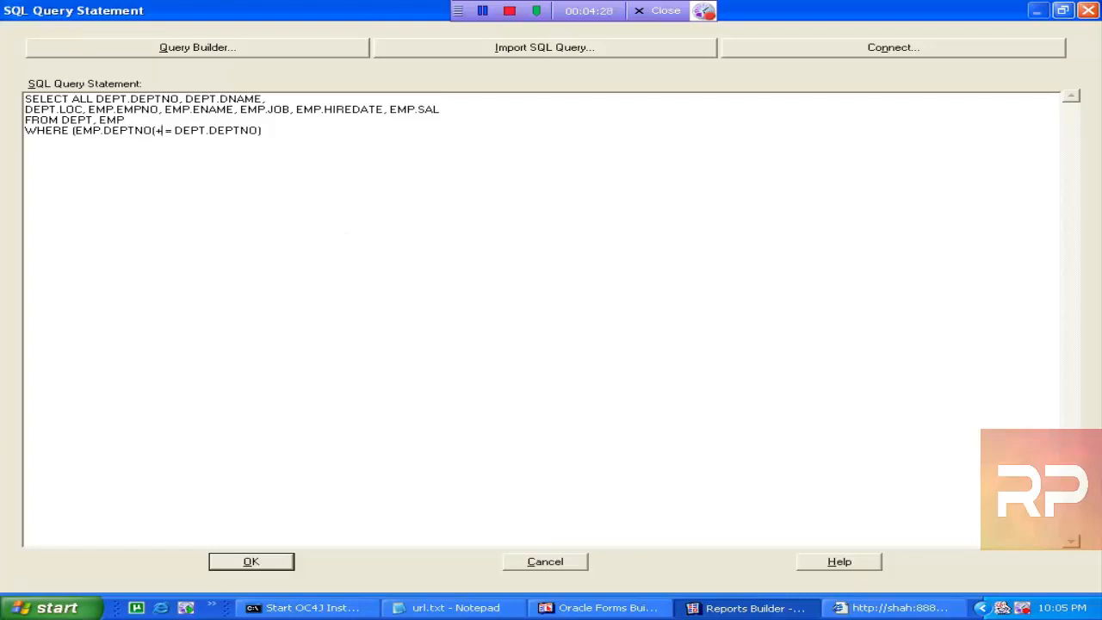
{"action": "type", "text": ")"}
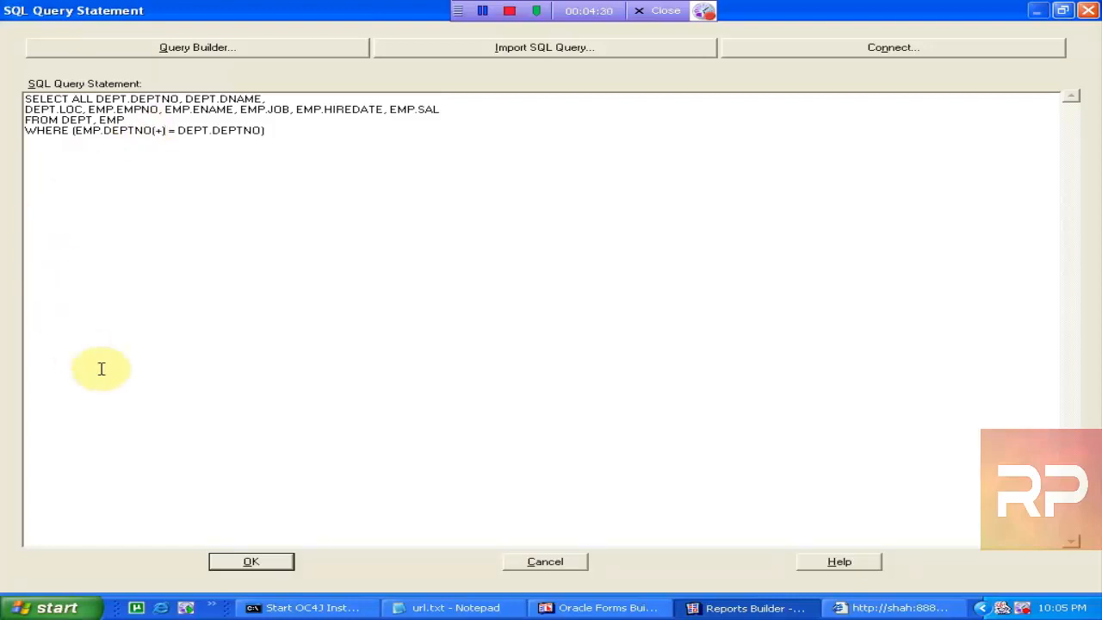
{"action": "left_click", "coordinate": [249, 561]}
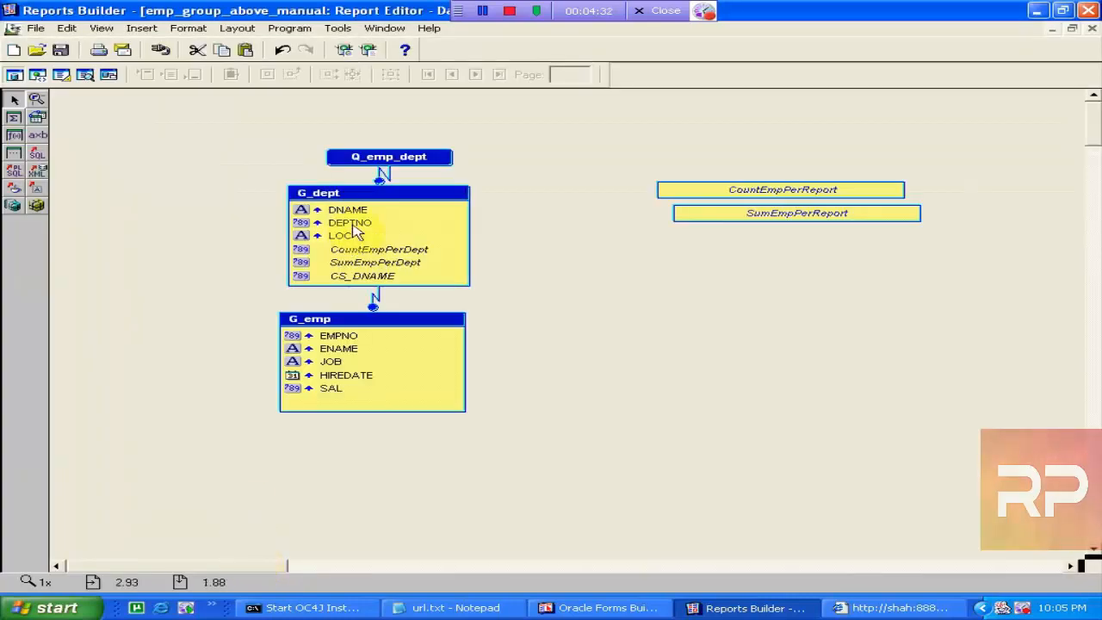
Step: Run the report in the paper design view and review the department sections on both pages
{"action": "left_click", "coordinate": [368, 50]}
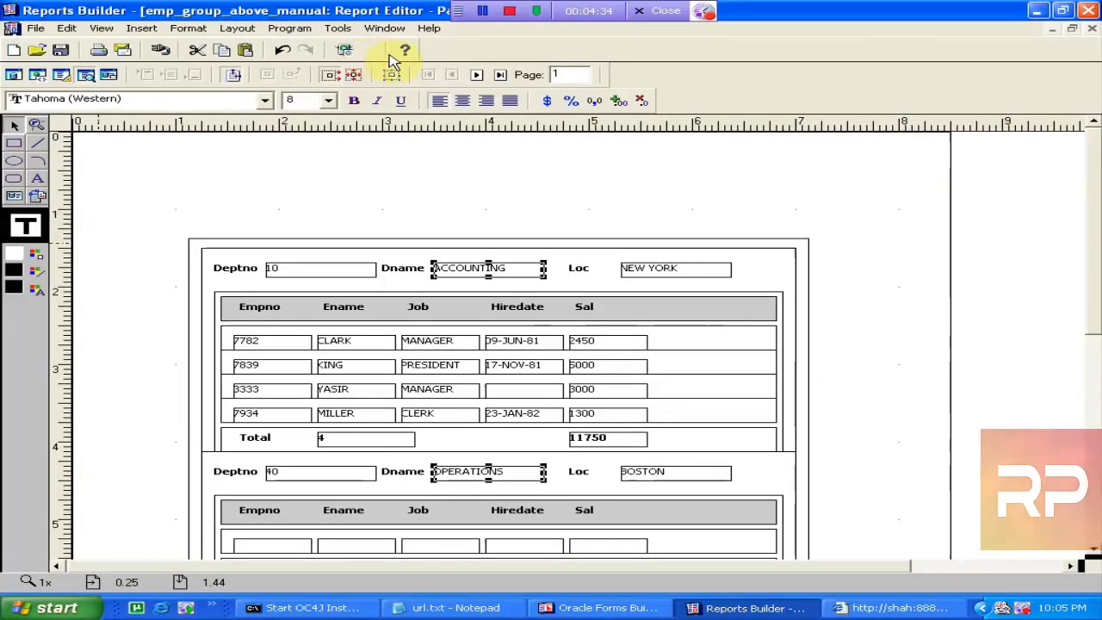
{"action": "left_click", "coordinate": [476, 76]}
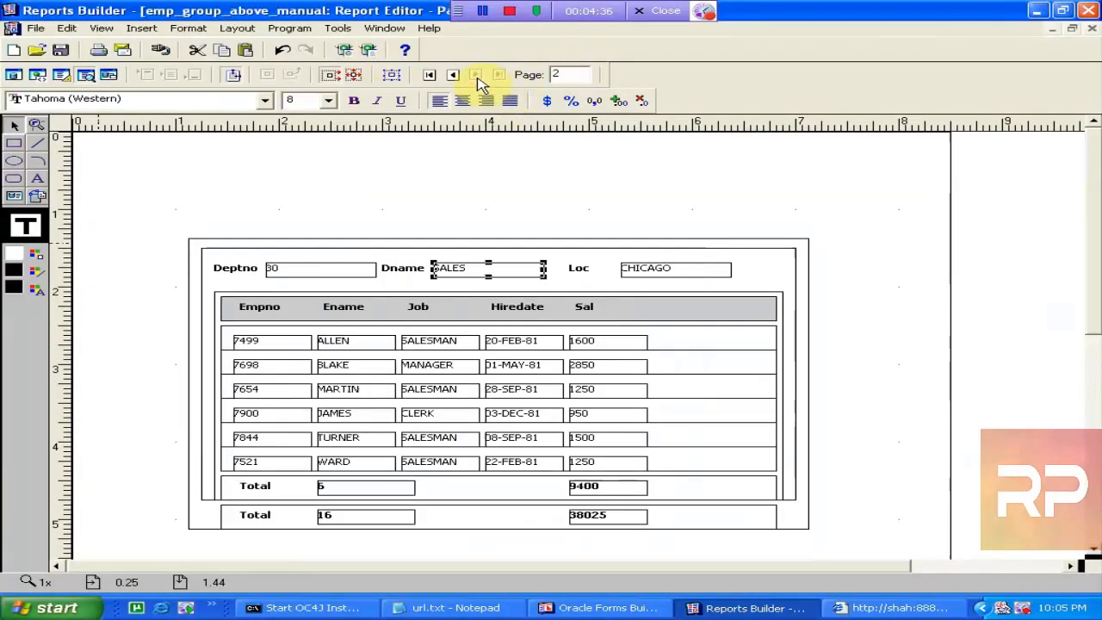
{"action": "mouse_move", "coordinate": [1082, 215]}
{"action": "left_mouse_down"}
{"action": "mouse_move", "coordinate": [1089, 222]}
{"action": "mouse_move", "coordinate": [1087, 197]}
{"action": "left_mouse_up"}
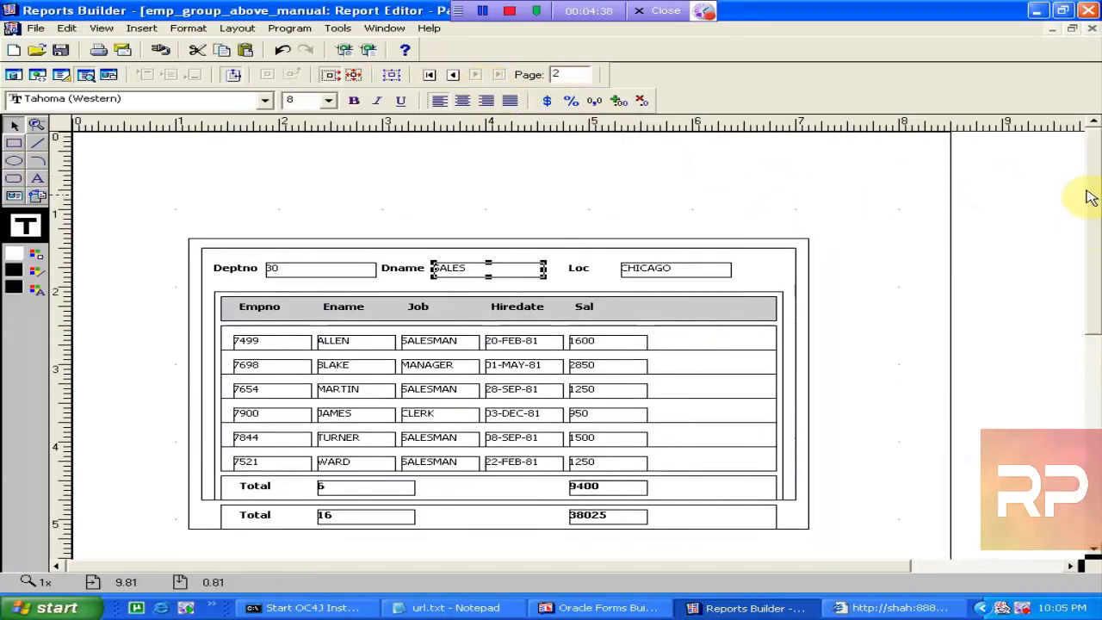
{"action": "left_click", "coordinate": [451, 77]}
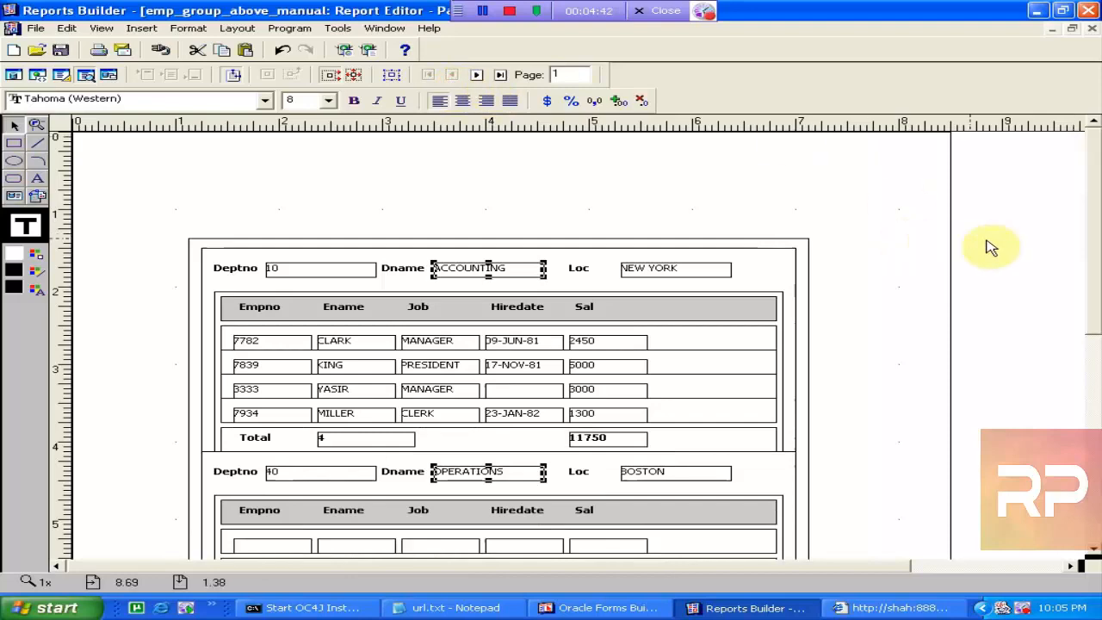
{"action": "left_click_drag", "start_coordinate": [1097, 228], "coordinate": [1096, 290]}
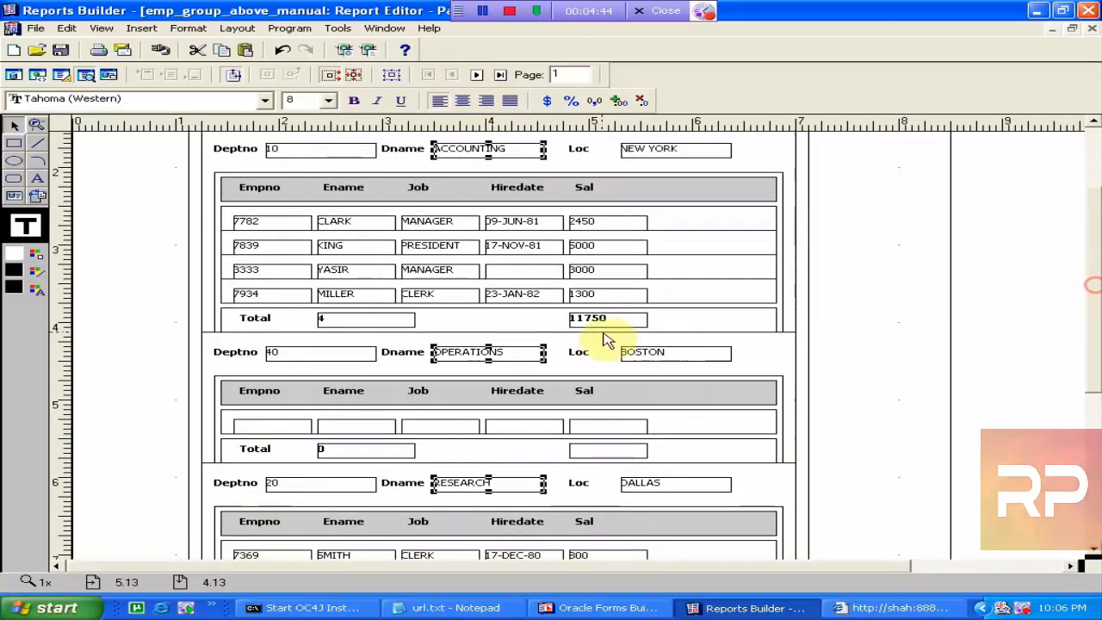
Step: Remove the border lines from every object in the report by selecting everything and applying No Line
{"action": "left_click", "coordinate": [866, 367]}
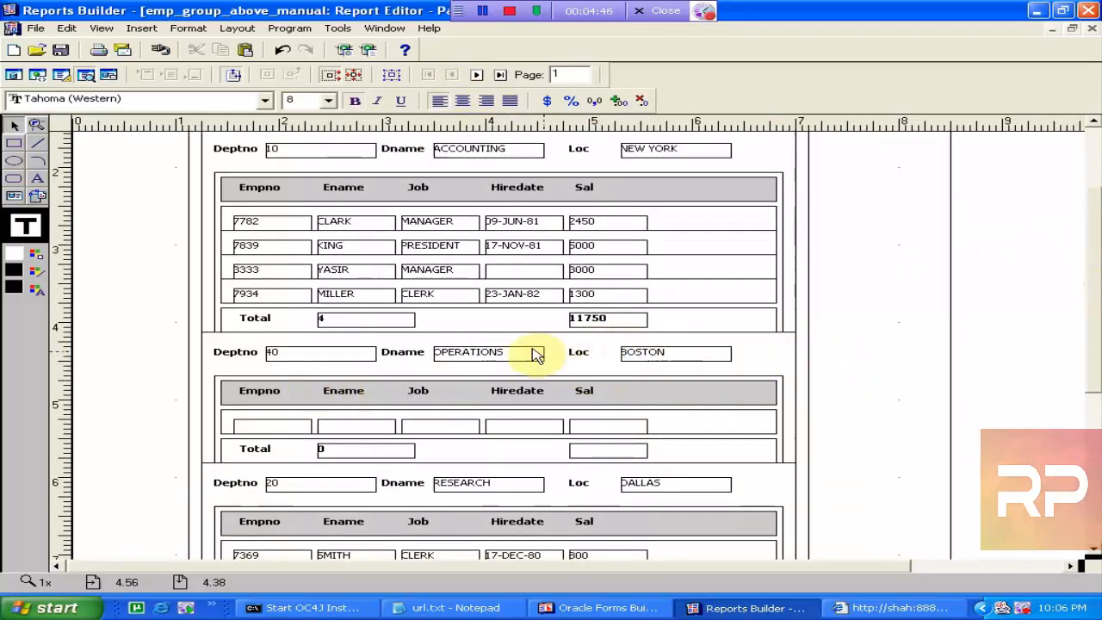
{"action": "key", "text": "ctrl+a"}
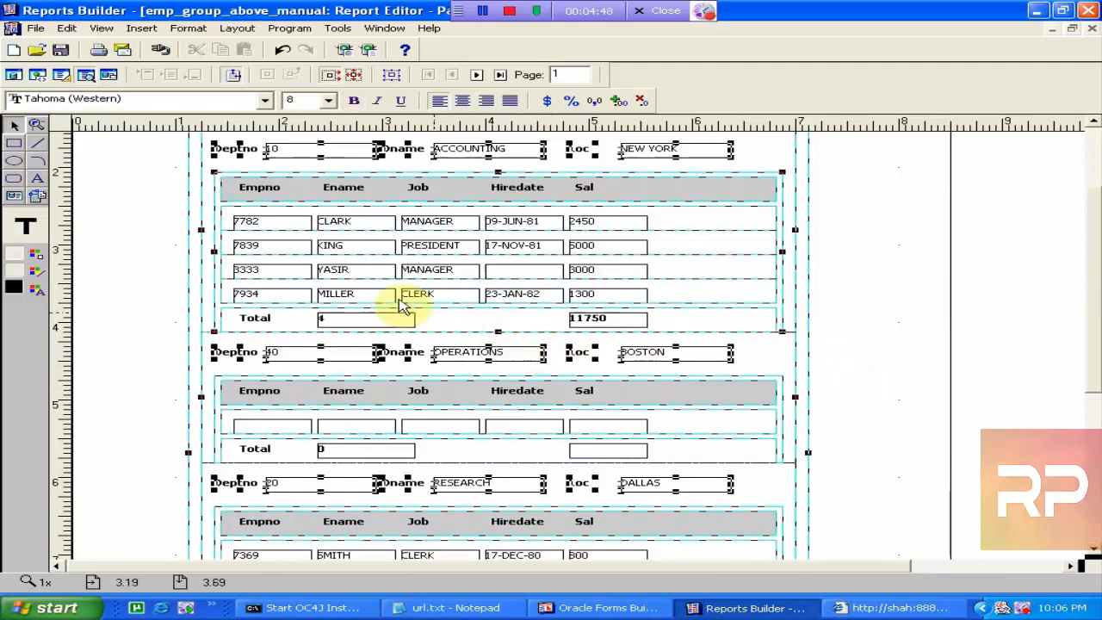
{"action": "left_click", "coordinate": [37, 271]}
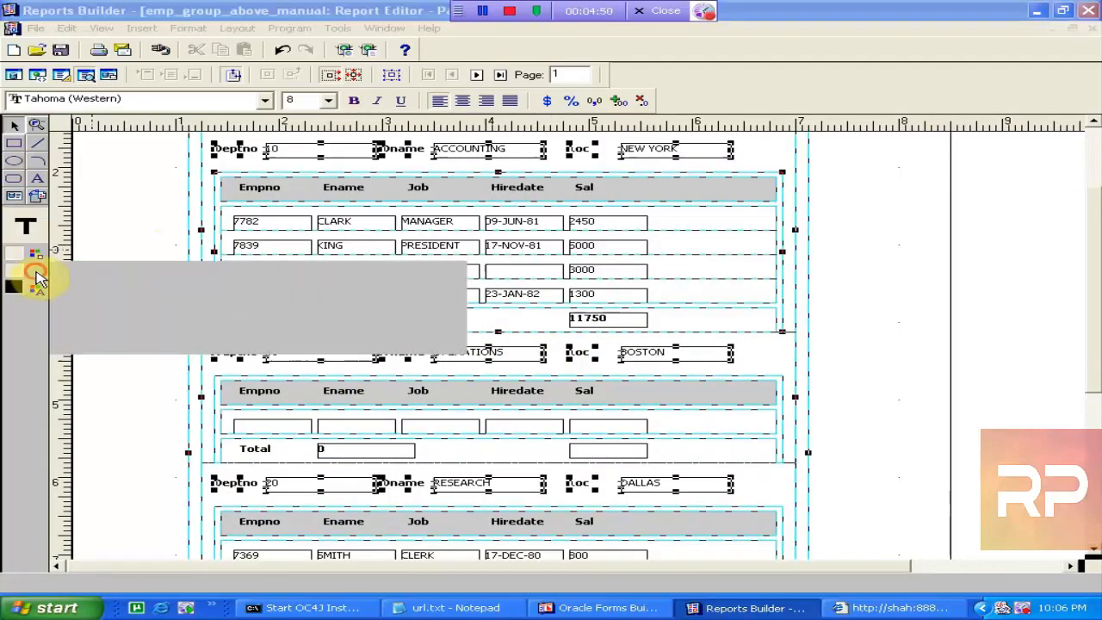
{"action": "left_click", "coordinate": [69, 314]}
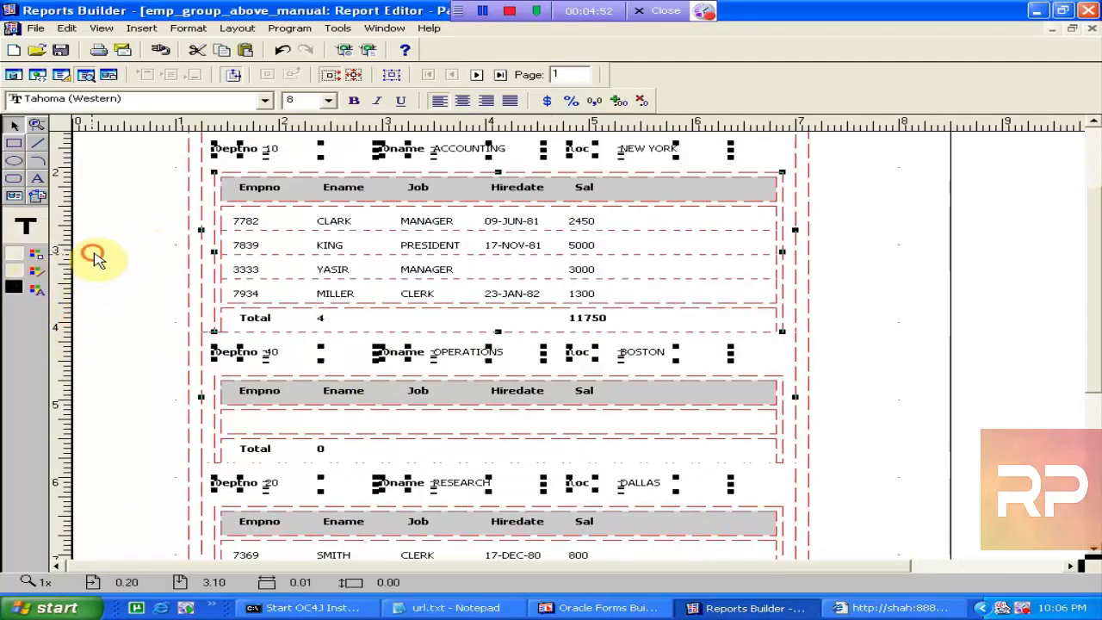
{"action": "left_click", "coordinate": [93, 256]}
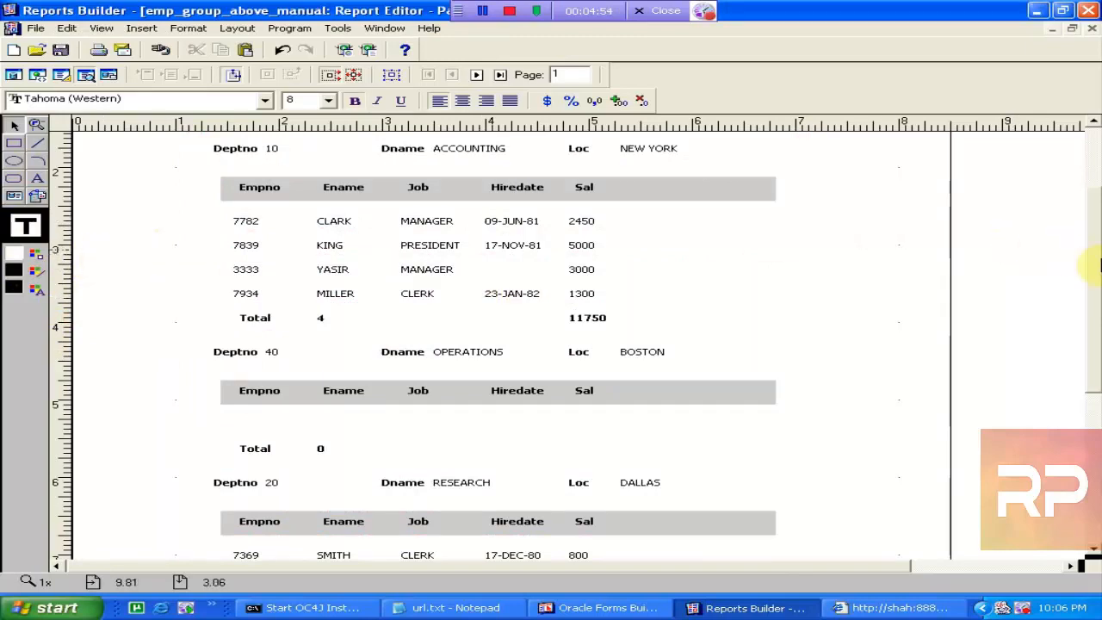
Step: Select the parent frame that repeats for each department, starting from the Loc value, and give it a black border line
{"action": "left_click_drag", "start_coordinate": [1095, 262], "coordinate": [1090, 136]}
{"action": "left_click", "coordinate": [650, 269]}
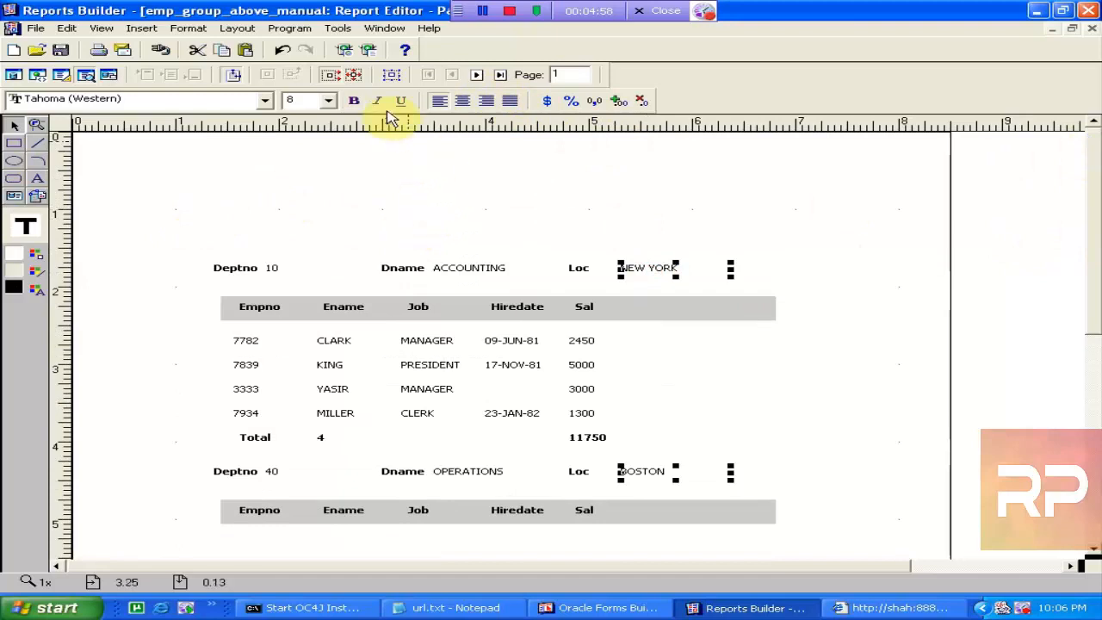
{"action": "left_click", "coordinate": [393, 74]}
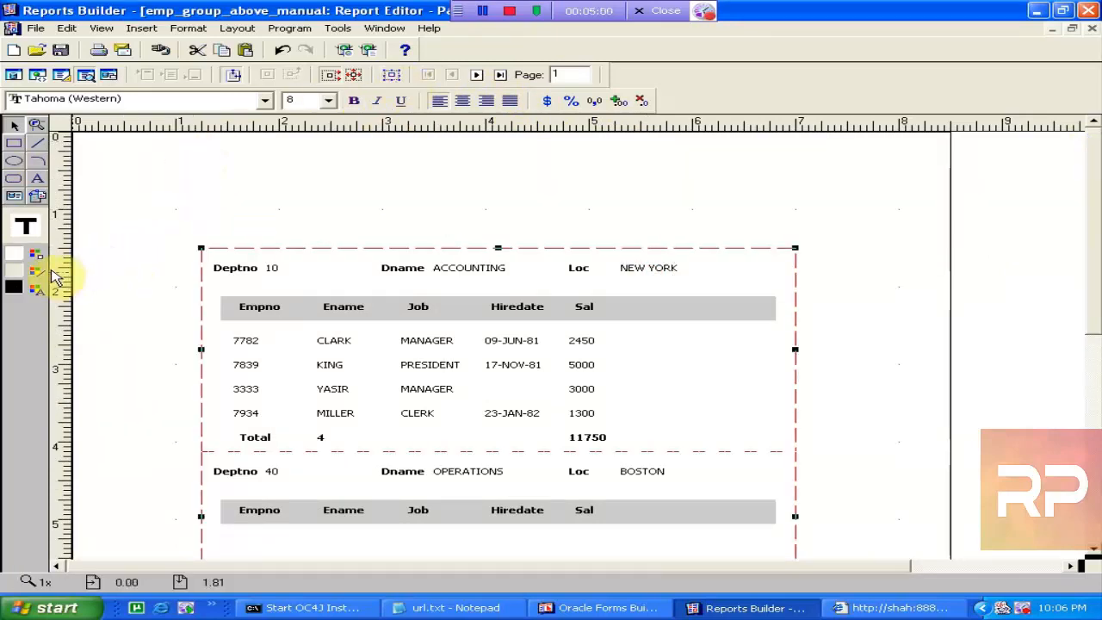
{"action": "left_click", "coordinate": [36, 272]}
{"action": "left_click", "coordinate": [59, 269]}
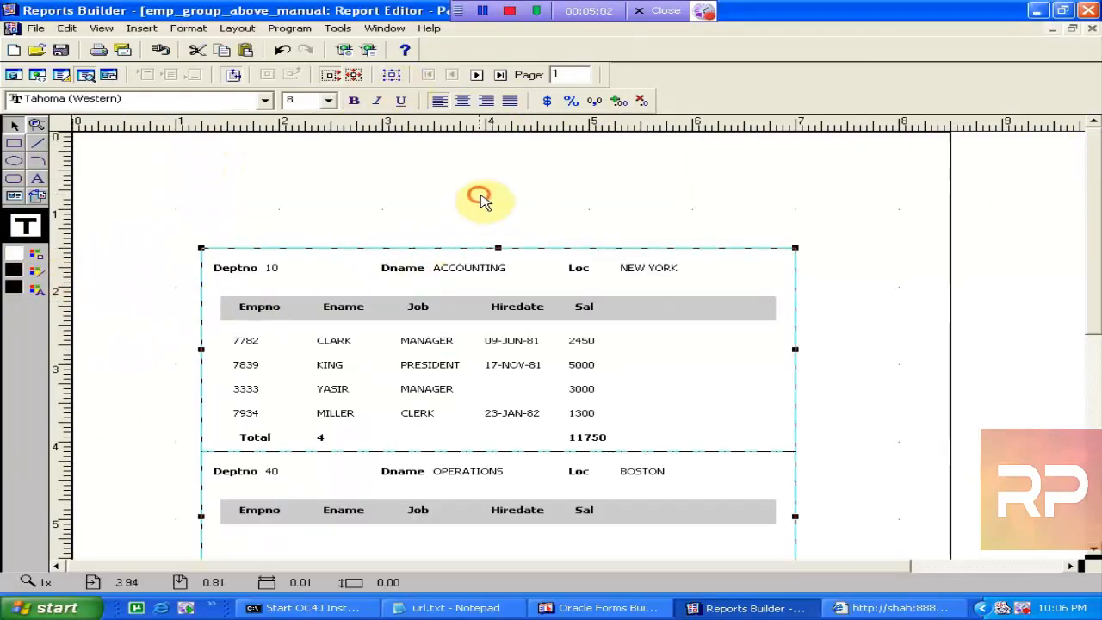
{"action": "left_click", "coordinate": [482, 228]}
Step: Give the grey column header frame a black border line
{"action": "left_click", "coordinate": [727, 311]}
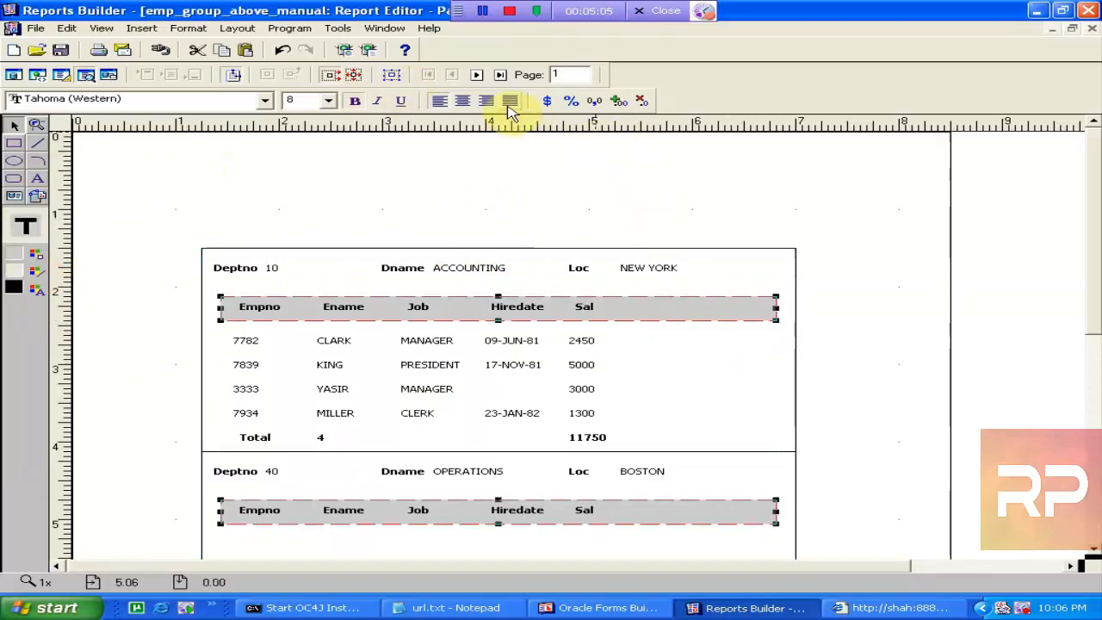
{"action": "left_click", "coordinate": [35, 276]}
{"action": "left_click", "coordinate": [54, 278]}
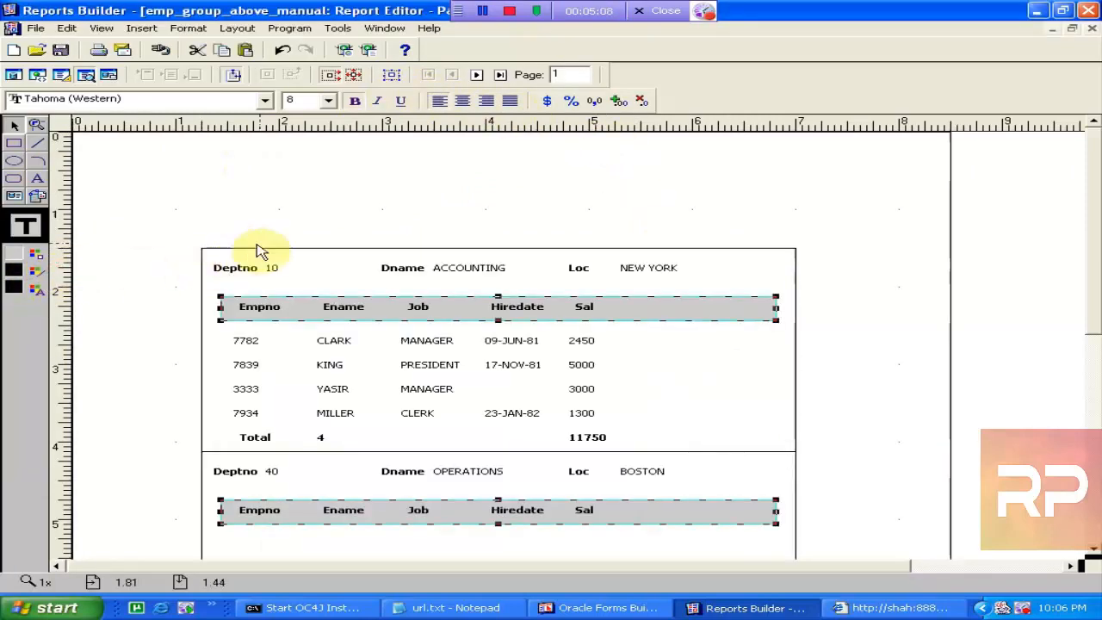
{"action": "left_click", "coordinate": [600, 158]}
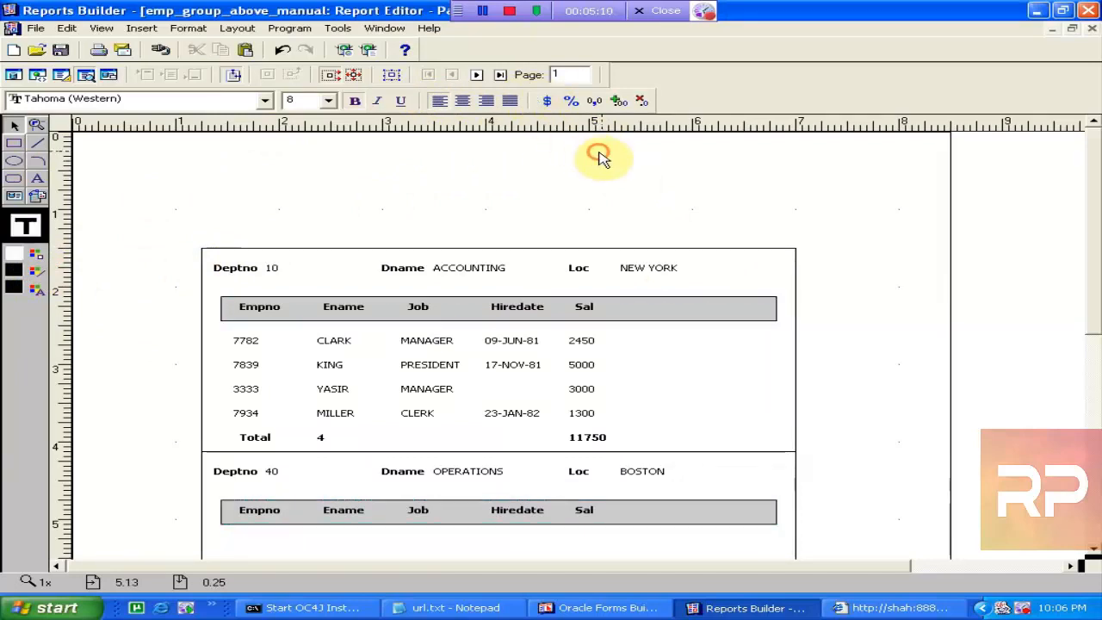
Step: Select the repeating frame around the employee rows, starting from a Sal value, and give it a black border line
{"action": "left_click_drag", "start_coordinate": [1091, 226], "coordinate": [1092, 375]}
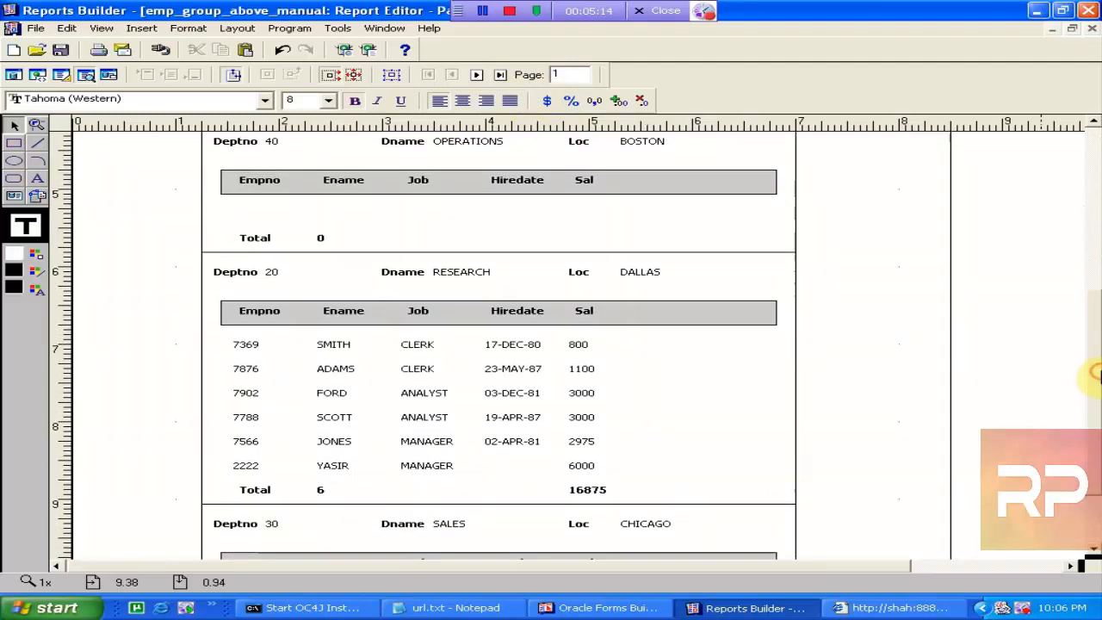
{"action": "left_click", "coordinate": [585, 394]}
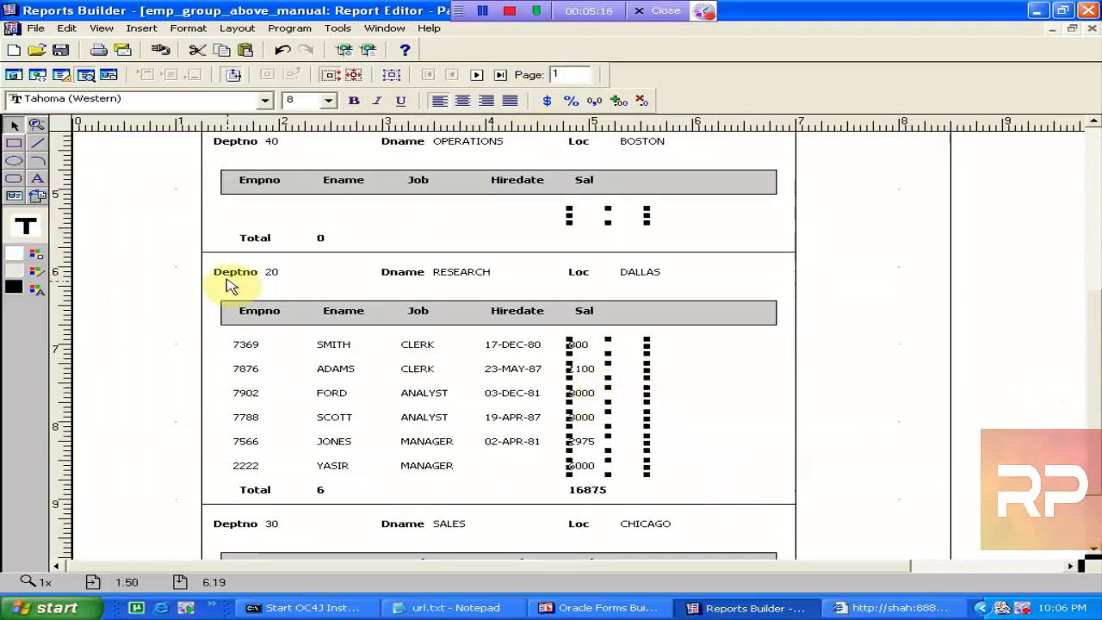
{"action": "left_click", "coordinate": [391, 76]}
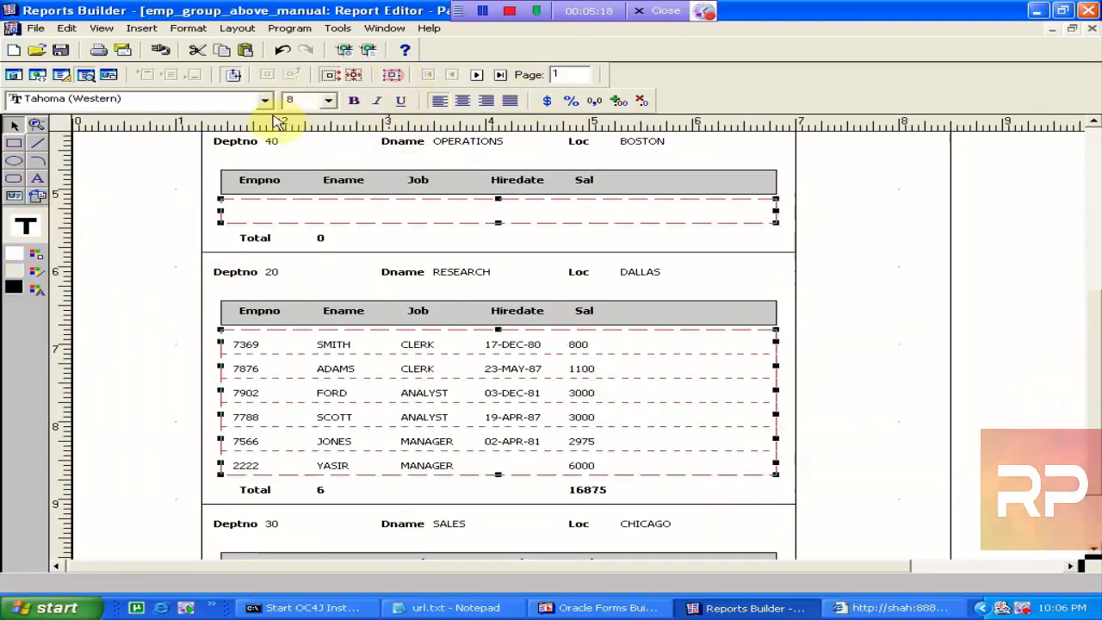
{"action": "left_click", "coordinate": [36, 276]}
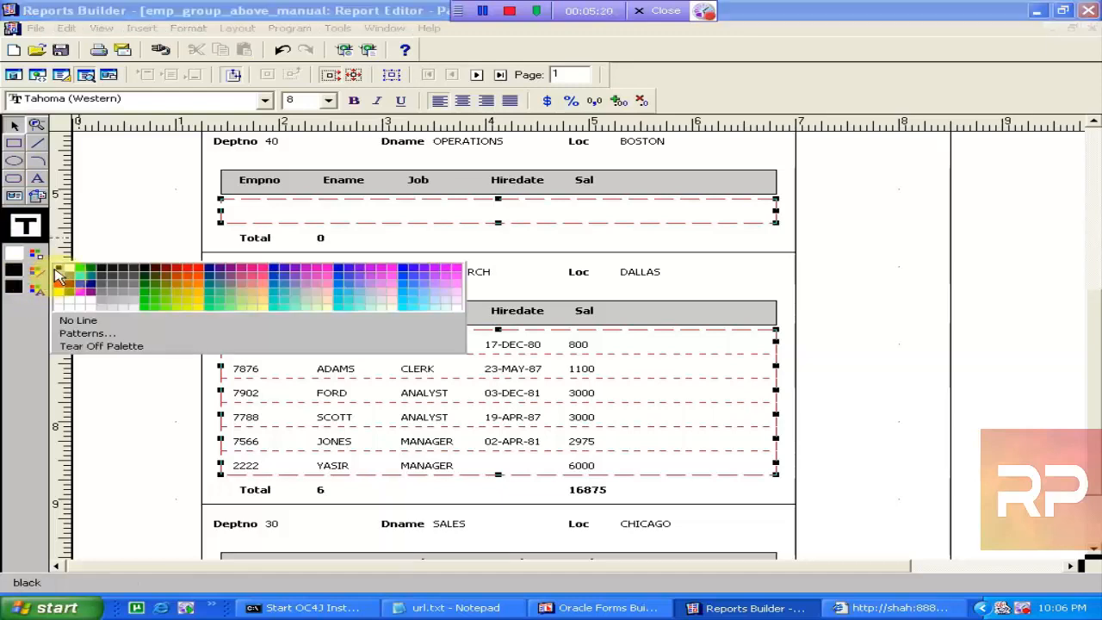
{"action": "left_click", "coordinate": [59, 276]}
{"action": "left_click", "coordinate": [131, 282]}
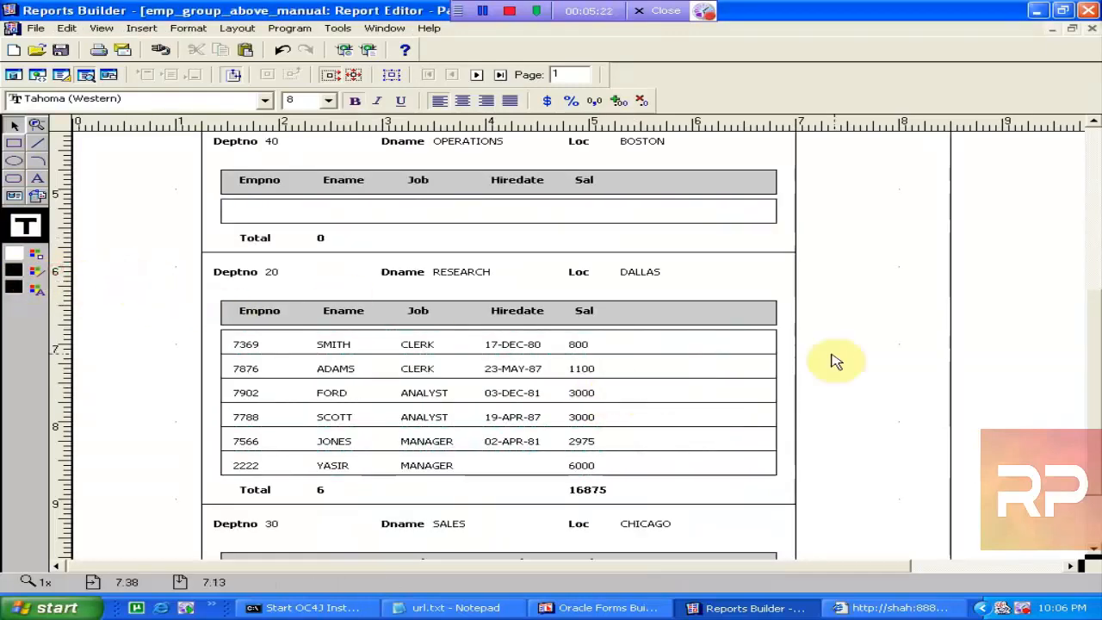
{"action": "left_click_drag", "start_coordinate": [1095, 314], "coordinate": [1095, 169]}
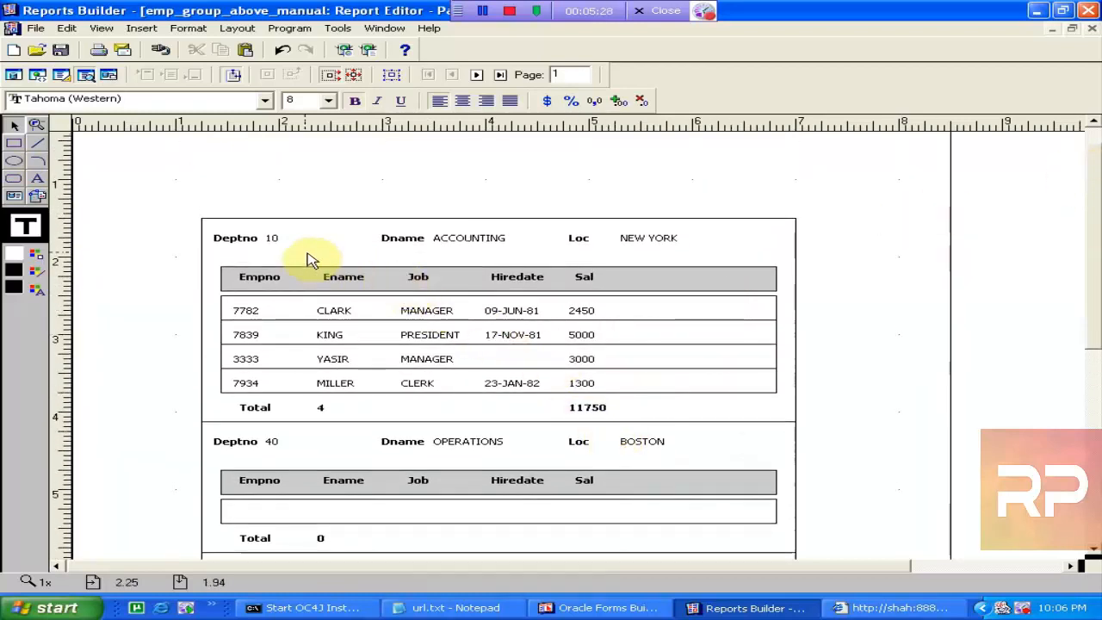
{"action": "left_click", "coordinate": [401, 237]}
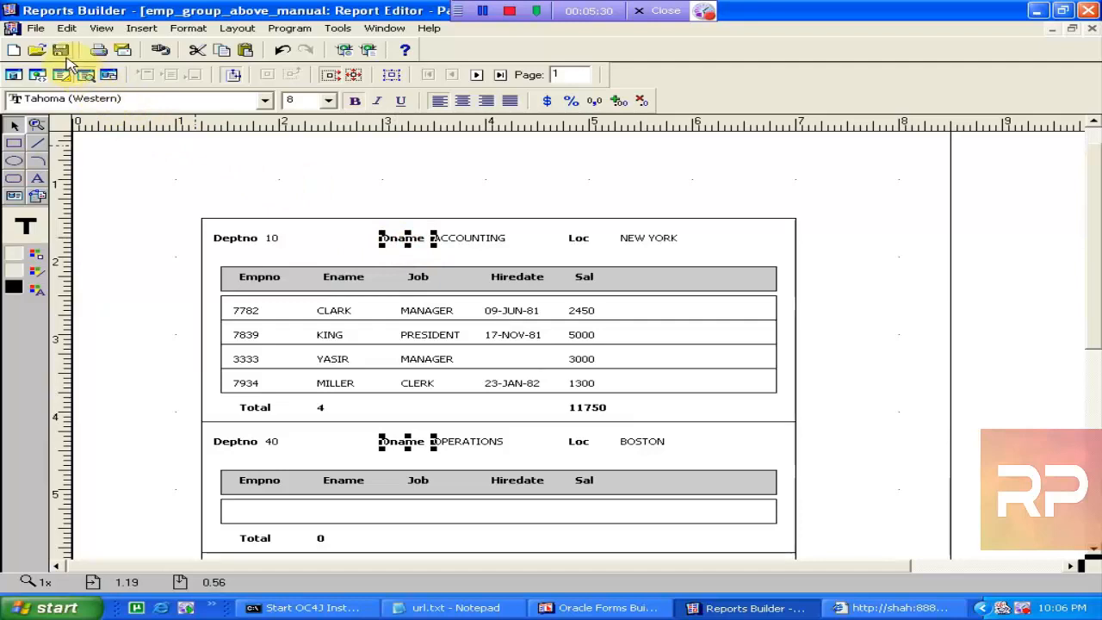
{"action": "left_click_drag", "start_coordinate": [1095, 235], "coordinate": [1094, 263]}
{"action": "left_click", "coordinate": [883, 321]}
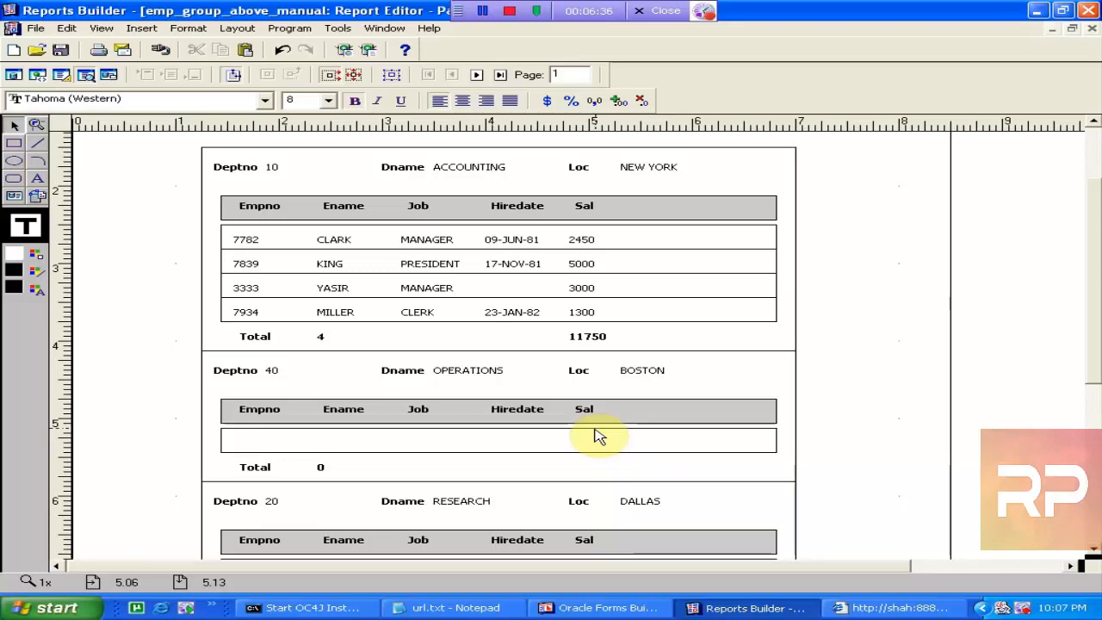
{"action": "left_click_drag", "start_coordinate": [1091, 233], "coordinate": [1095, 272]}
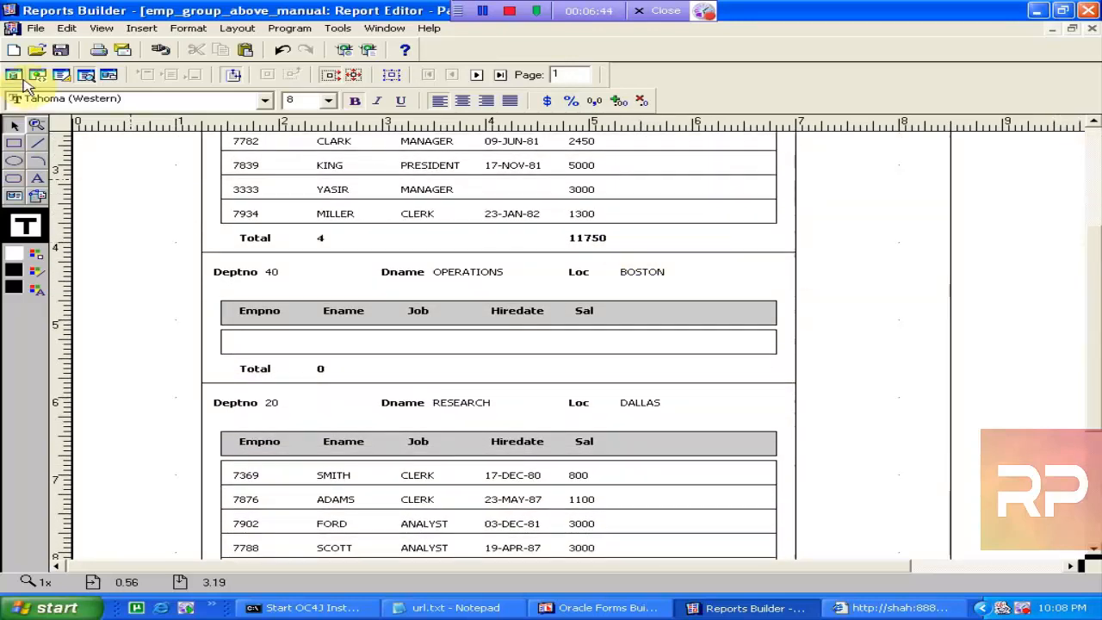
Step: Open the paper layout and add a text label reading "No Employees" in the empty area below the report frames
{"action": "left_click", "coordinate": [60, 76]}
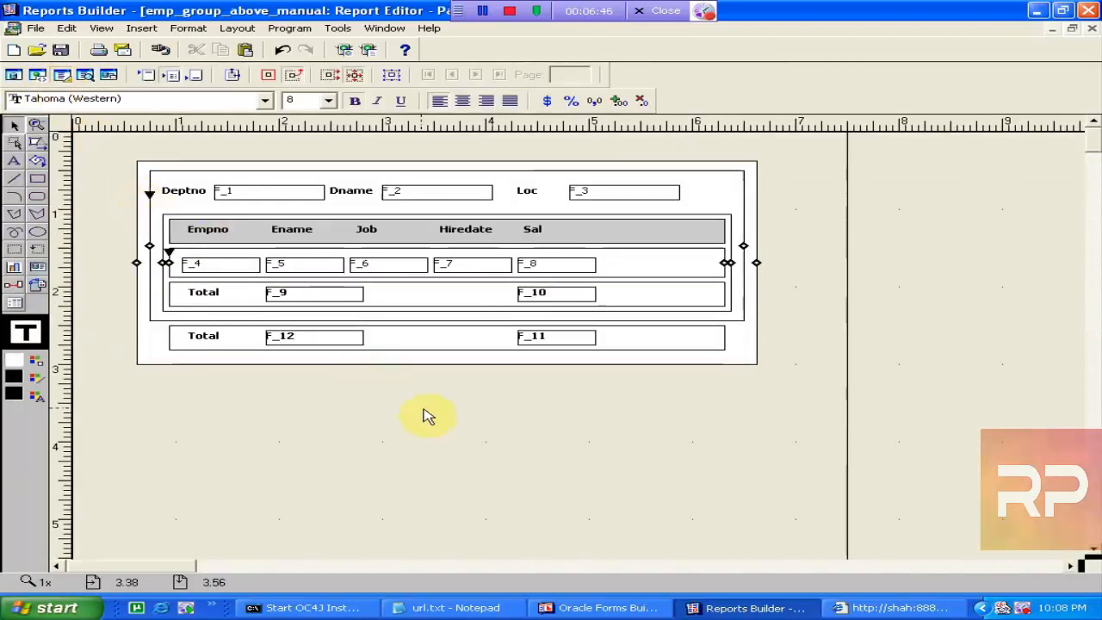
{"action": "left_click", "coordinate": [15, 163]}
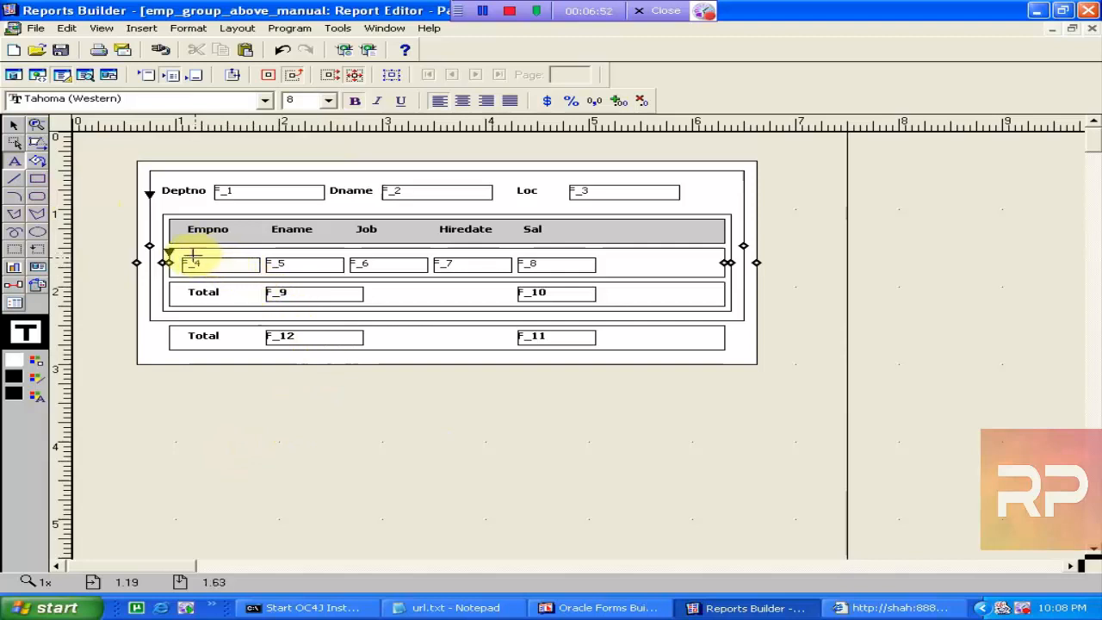
{"action": "left_click_drag", "start_coordinate": [193, 254], "coordinate": [242, 256]}
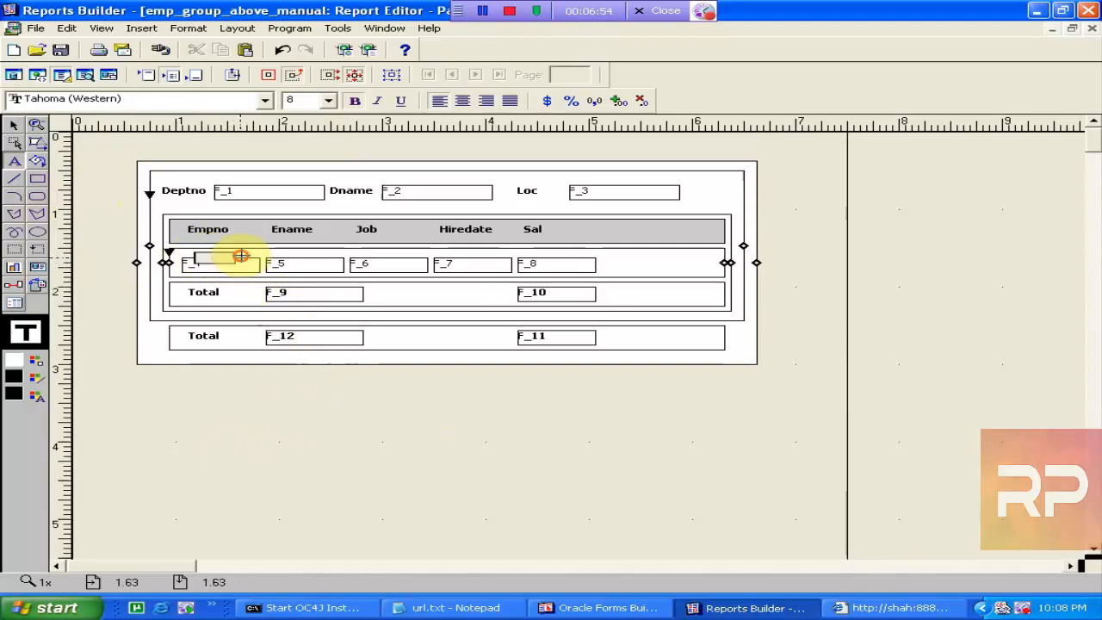
{"action": "left_click", "coordinate": [209, 379]}
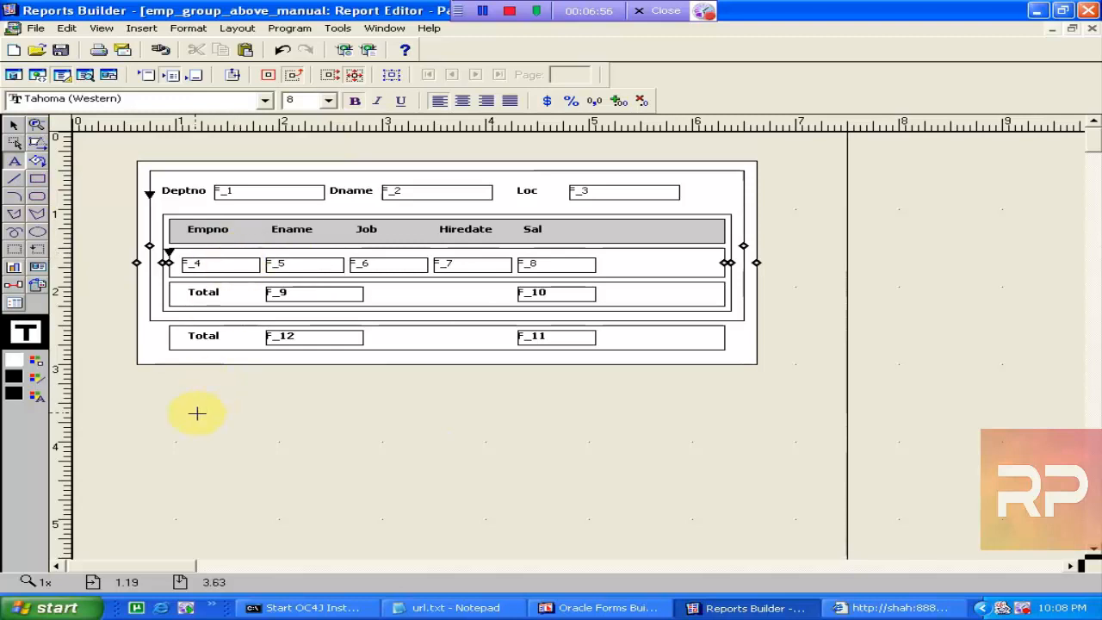
{"action": "left_click_drag", "start_coordinate": [182, 412], "coordinate": [653, 460]}
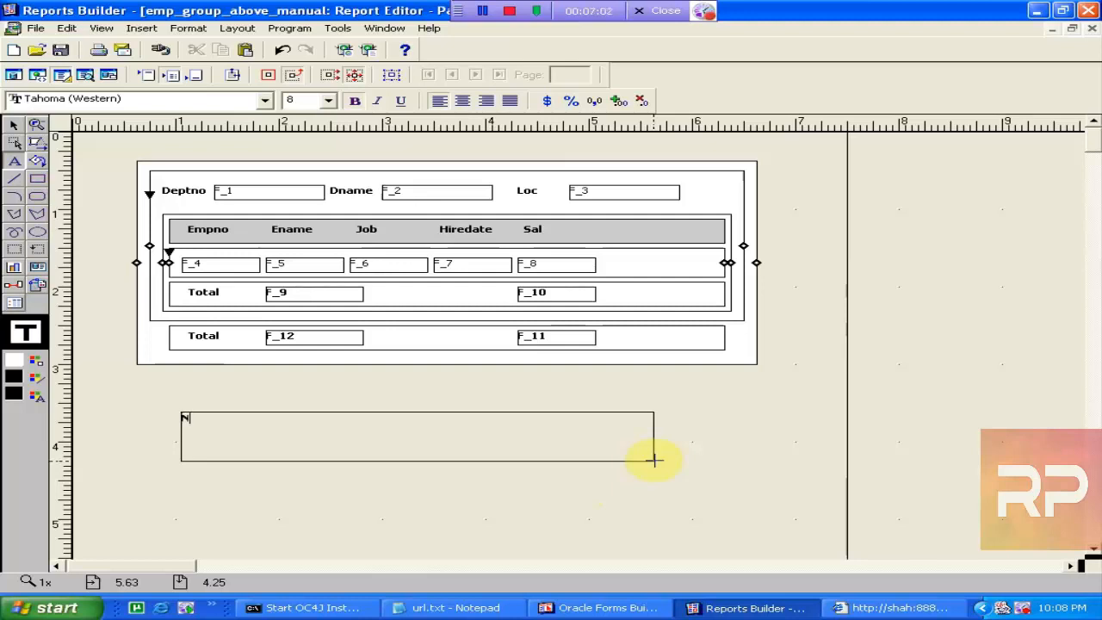
{"action": "left_click", "coordinate": [655, 463]}
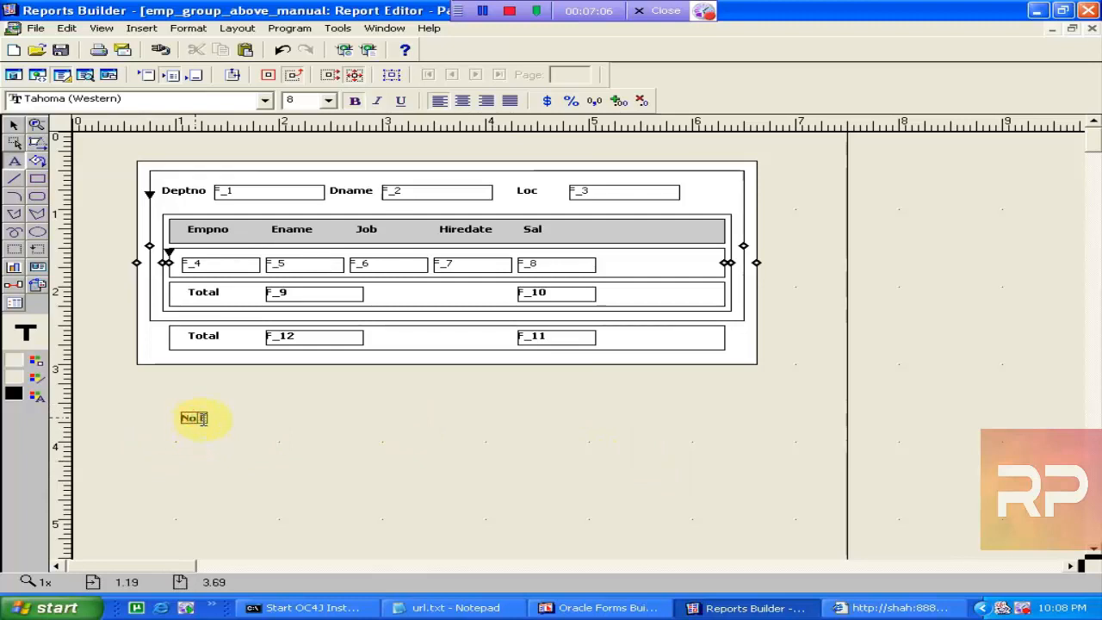
{"action": "double_click", "coordinate": [200, 418]}
{"action": "type", "text": "mployees"}
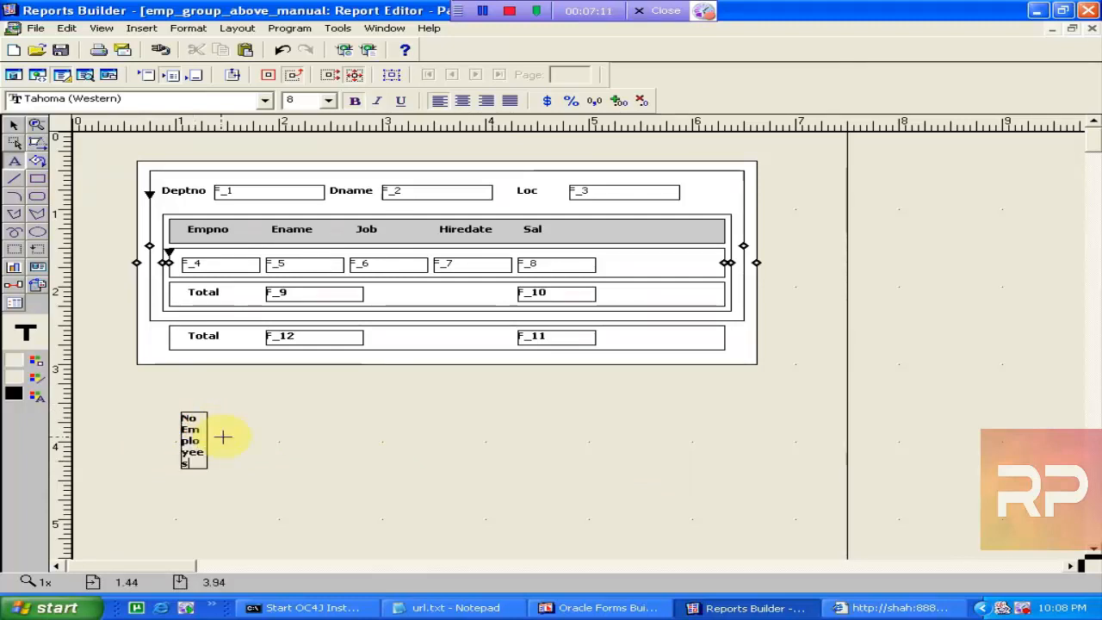
{"action": "left_click", "coordinate": [300, 465]}
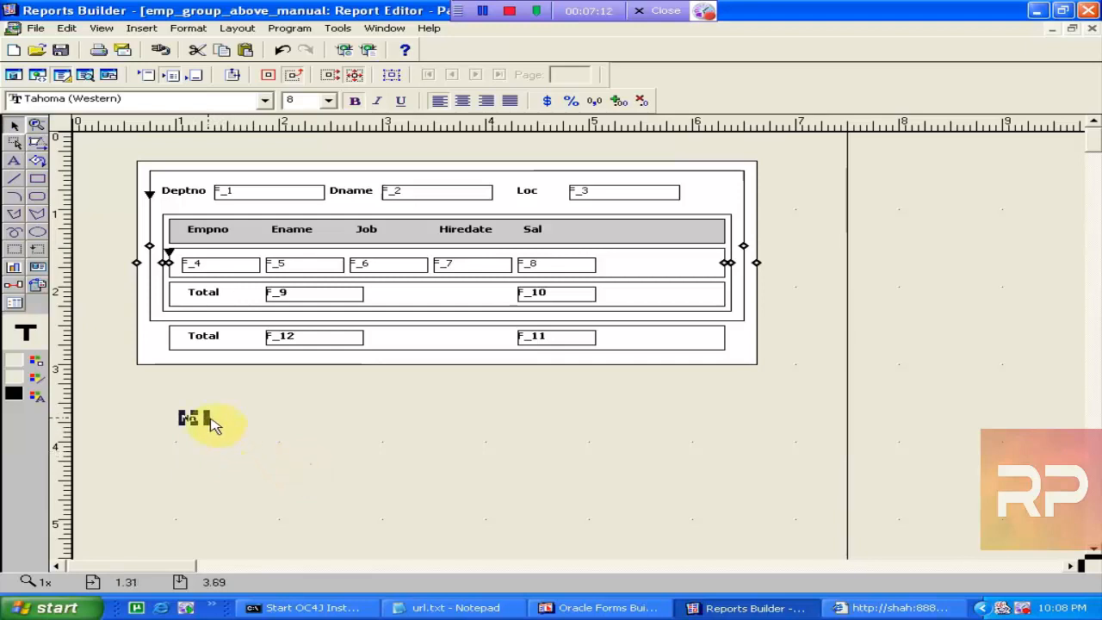
Step: Enlarge the "No Employees" label to about 3.9 inches wide and 0.3 inches high
{"action": "left_click", "coordinate": [212, 418]}
{"action": "left_click_drag", "start_coordinate": [211, 419], "coordinate": [591, 487]}
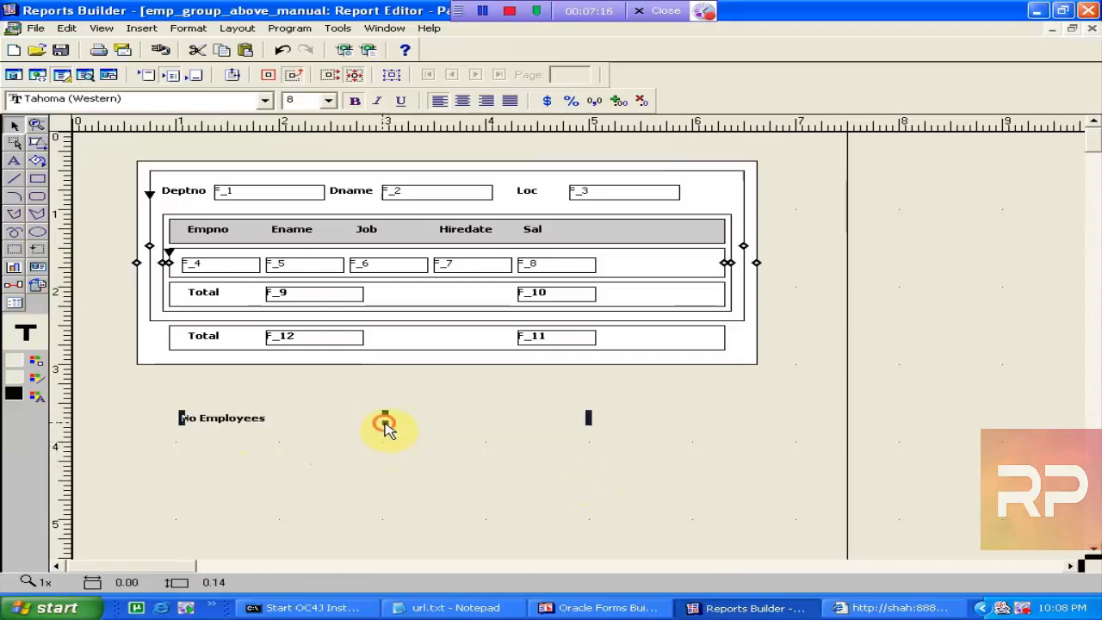
{"action": "left_click_drag", "start_coordinate": [384, 423], "coordinate": [383, 442]}
Step: Format the "No Employees" label in Tahoma at size 13 and centre its text
{"action": "left_click", "coordinate": [227, 100]}
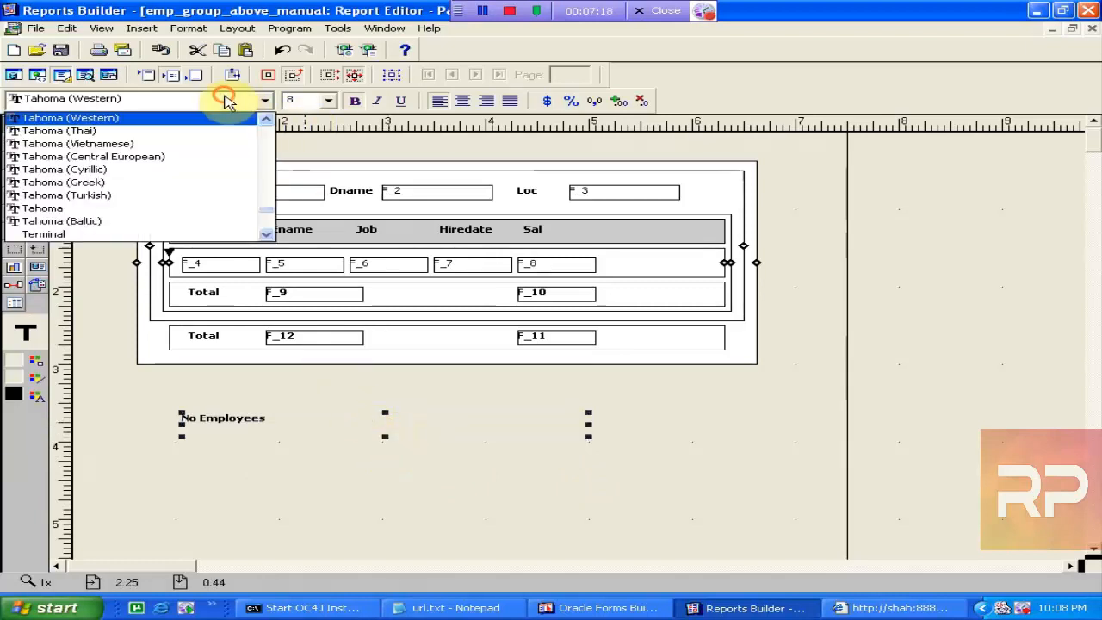
{"action": "left_click", "coordinate": [229, 129]}
{"action": "left_click", "coordinate": [226, 99]}
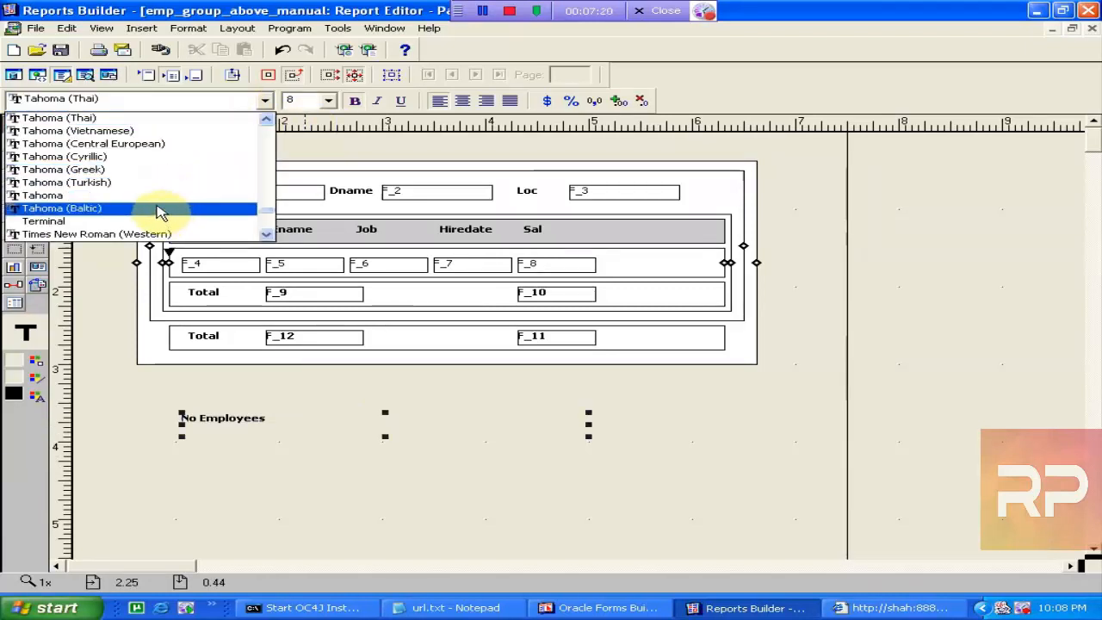
{"action": "left_click", "coordinate": [152, 197]}
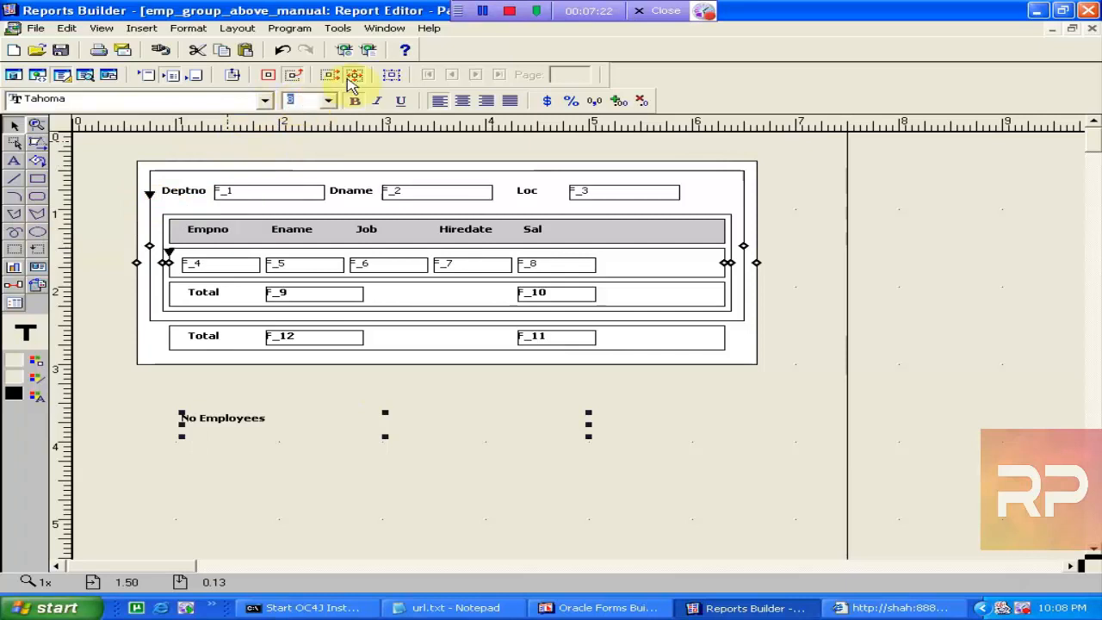
{"action": "type", "text": "13"}
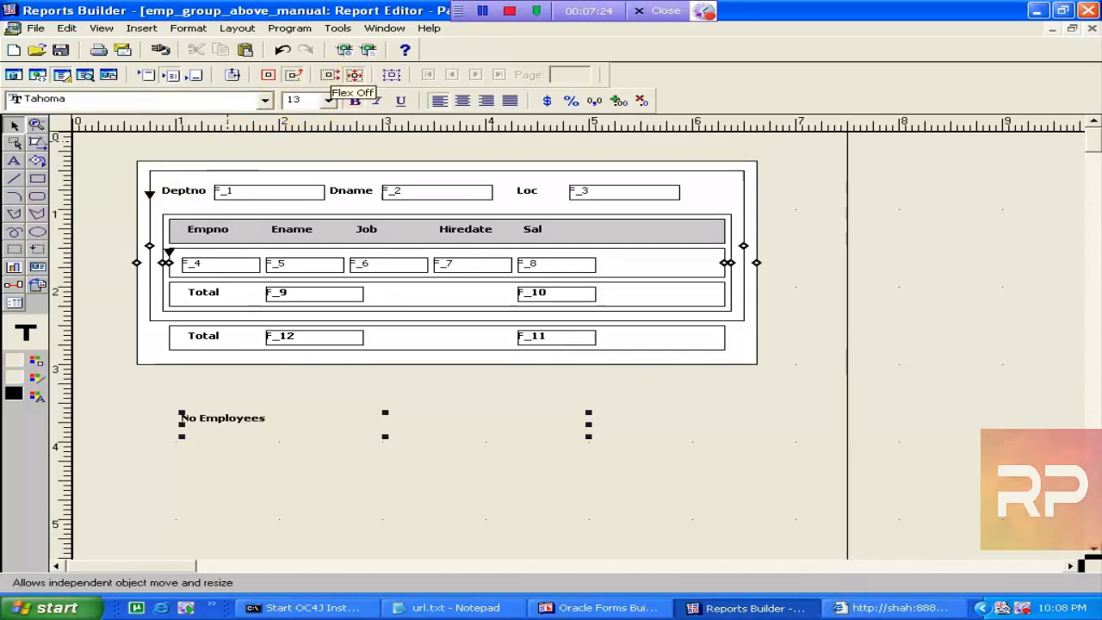
{"action": "key", "text": "Return"}
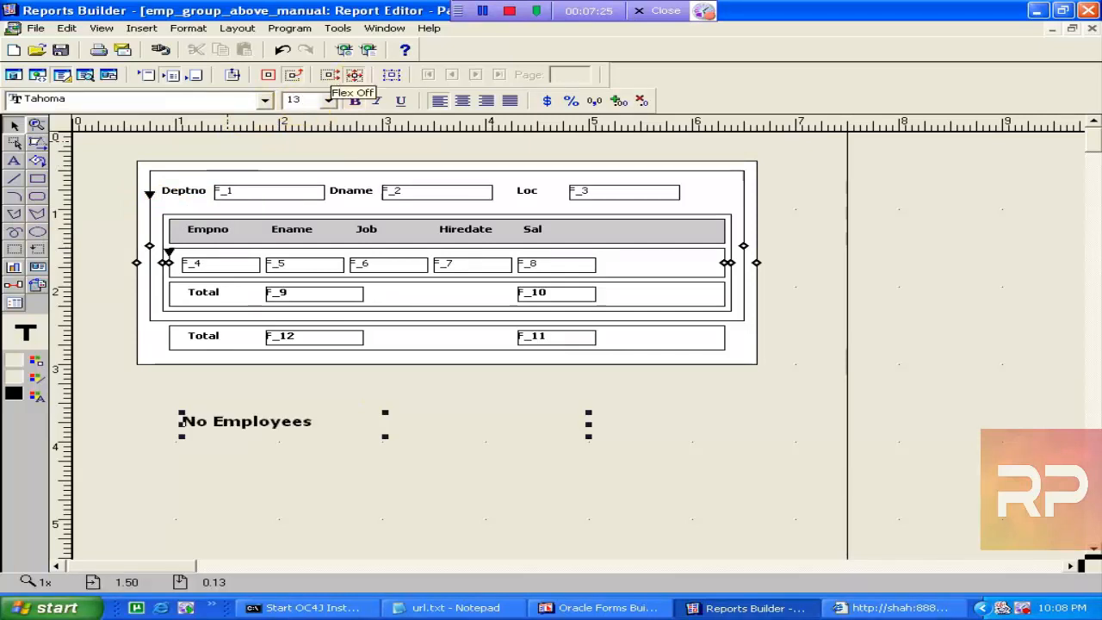
{"action": "left_click", "coordinate": [471, 102]}
{"action": "left_click", "coordinate": [479, 467]}
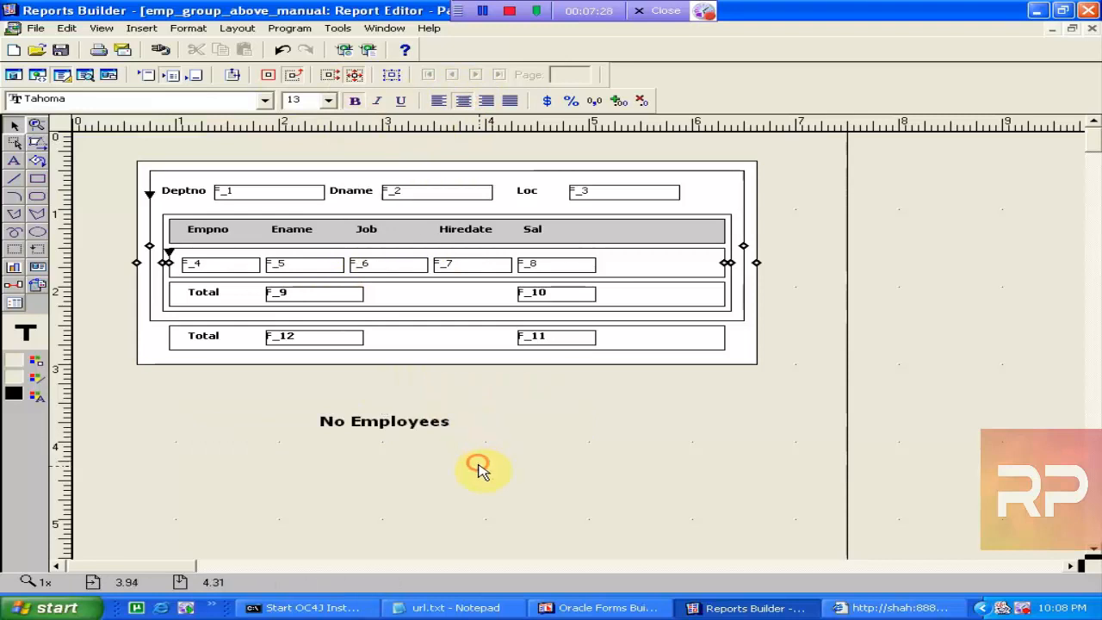
Step: Give the "No Employees" label a black border line and move it over the employee row fields inside the inner repeating frame
{"action": "left_click", "coordinate": [387, 432]}
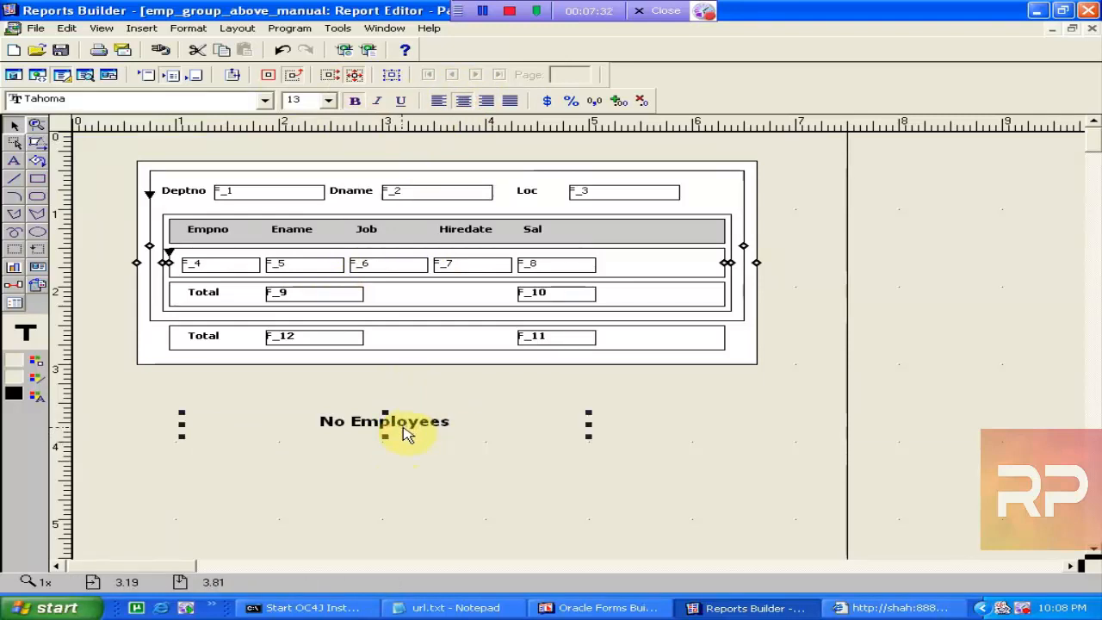
{"action": "left_click_drag", "start_coordinate": [386, 435], "coordinate": [461, 401]}
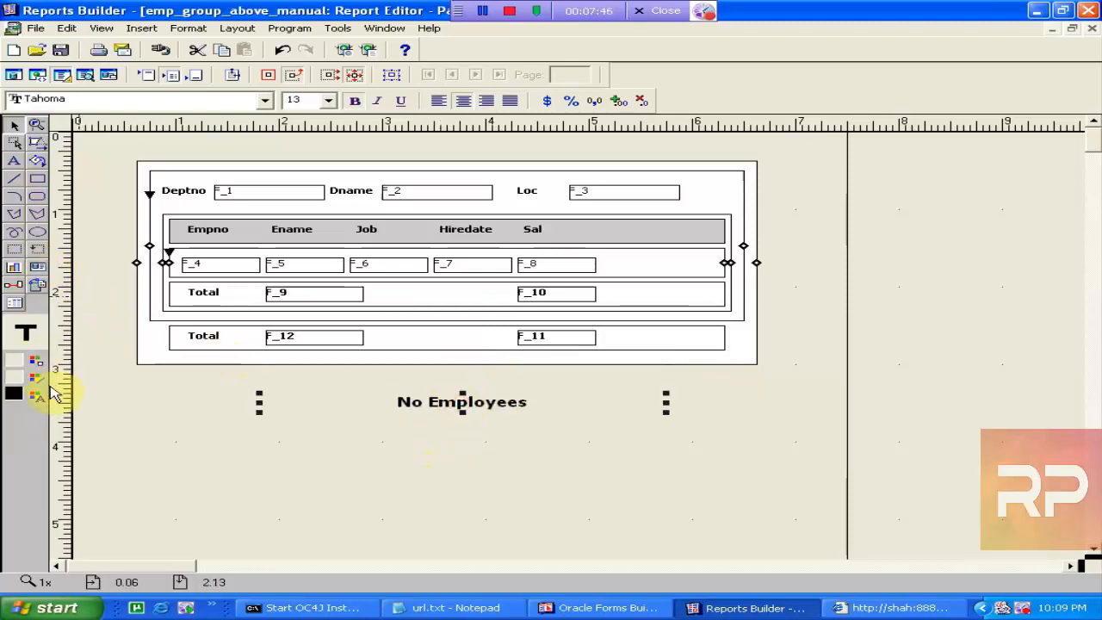
{"action": "left_click", "coordinate": [37, 378]}
{"action": "left_click", "coordinate": [57, 374]}
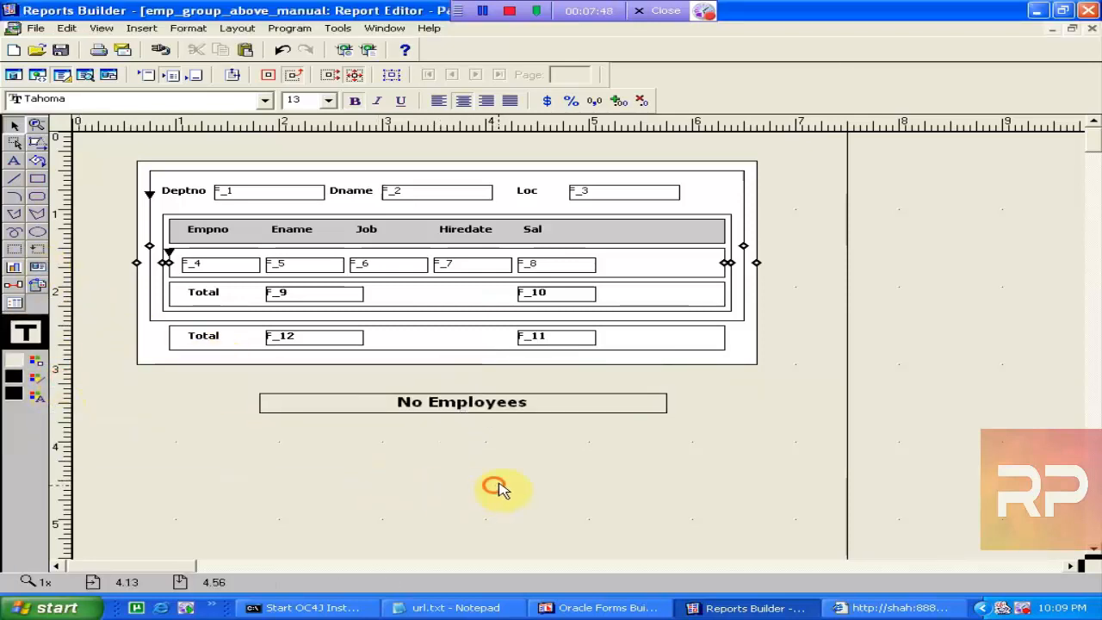
{"action": "left_click_drag", "start_coordinate": [512, 401], "coordinate": [483, 276]}
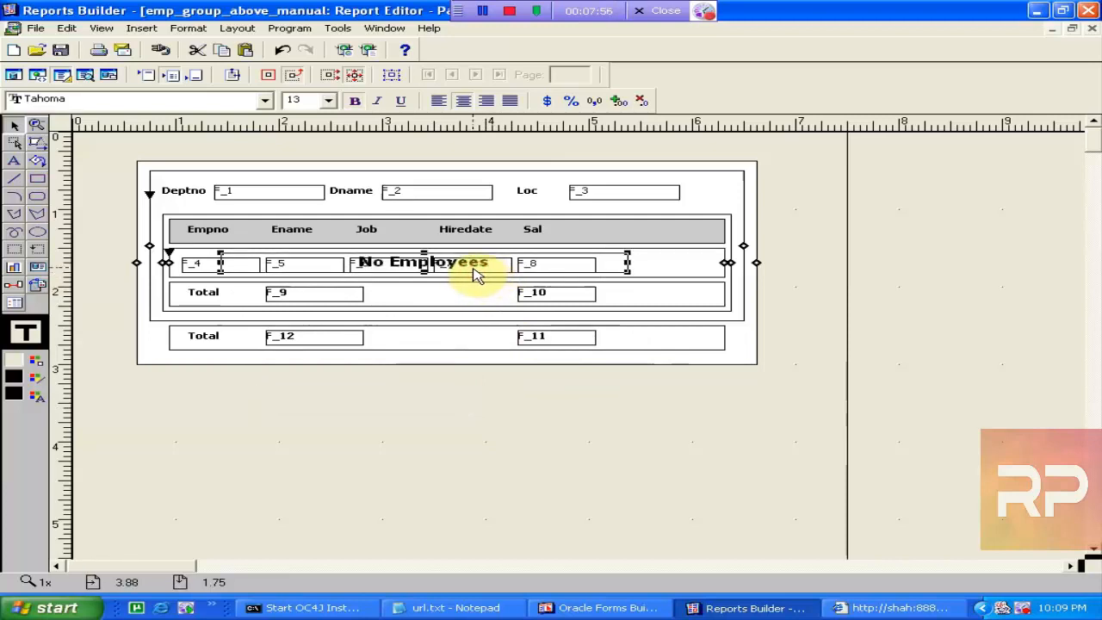
{"action": "right_click", "coordinate": [465, 267]}
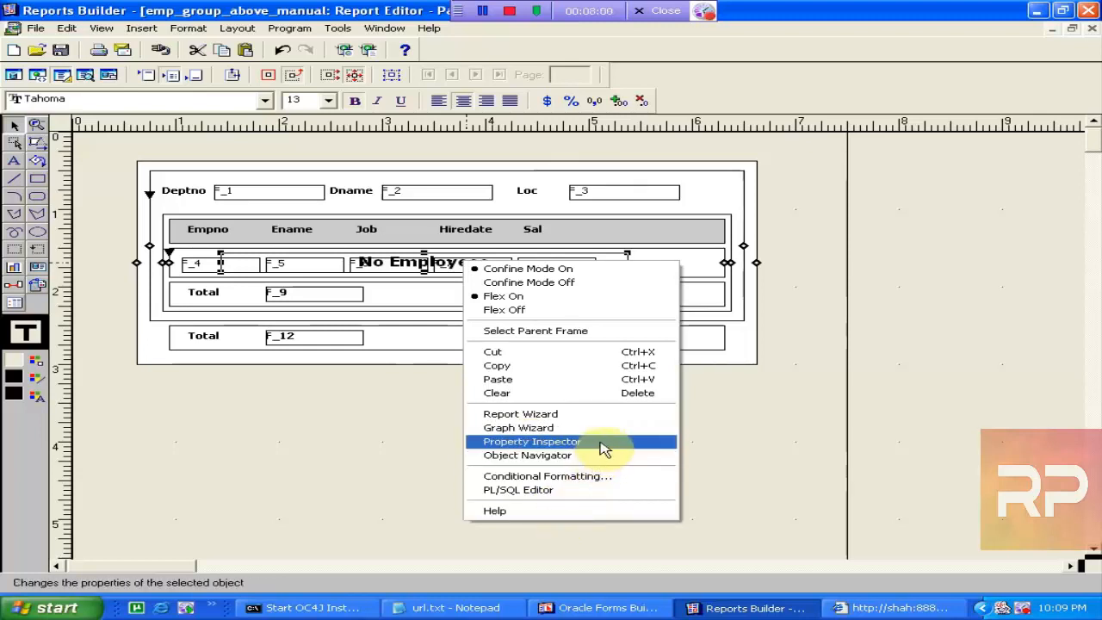
{"action": "left_click", "coordinate": [603, 448]}
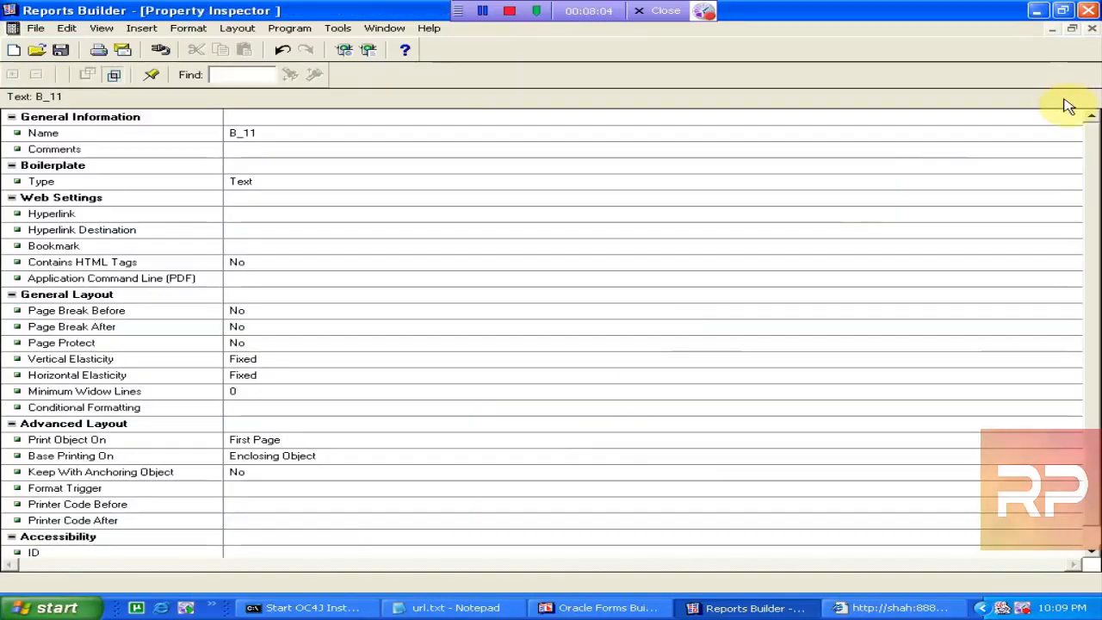
{"action": "left_click", "coordinate": [1091, 30]}
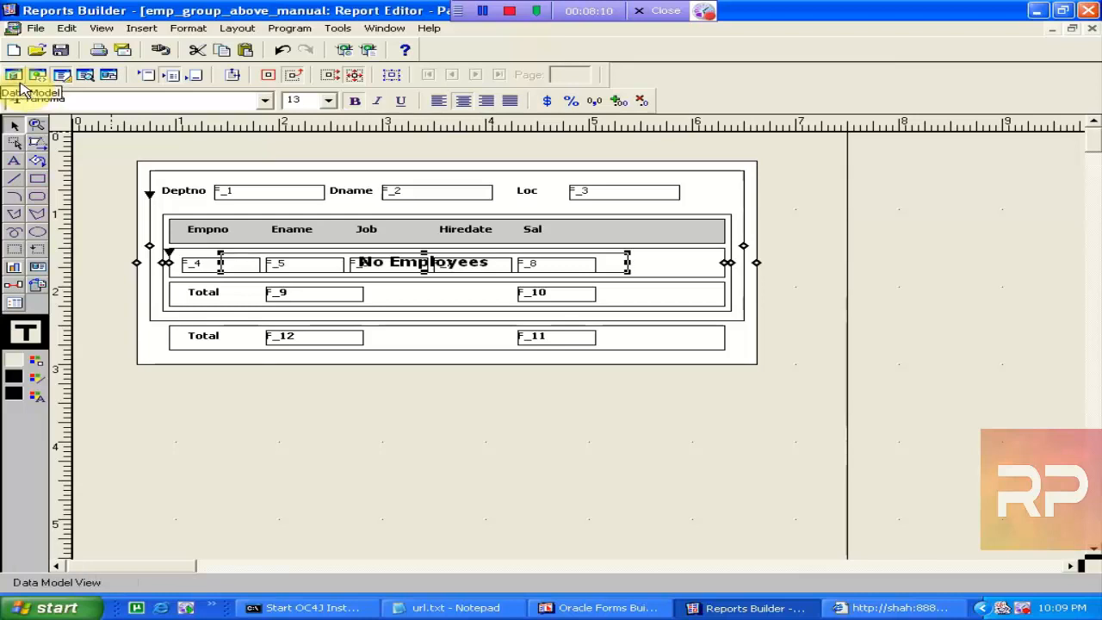
Step: Look up the name of the summary column that counts employees per department in the data model's G_dept group
{"action": "left_click", "coordinate": [15, 77]}
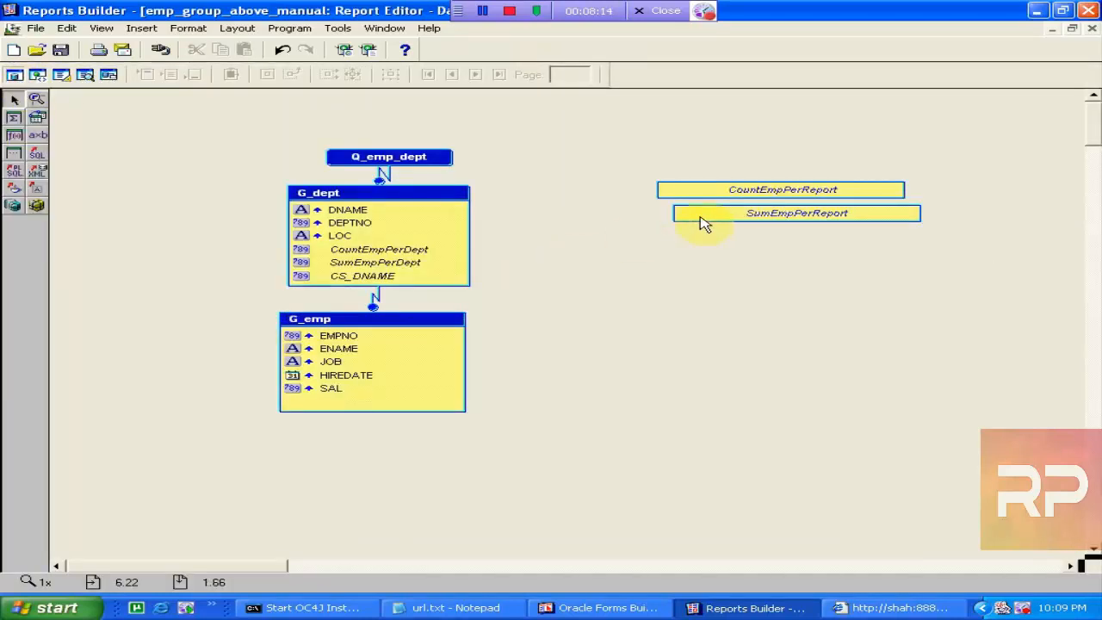
{"action": "left_click", "coordinate": [404, 269]}
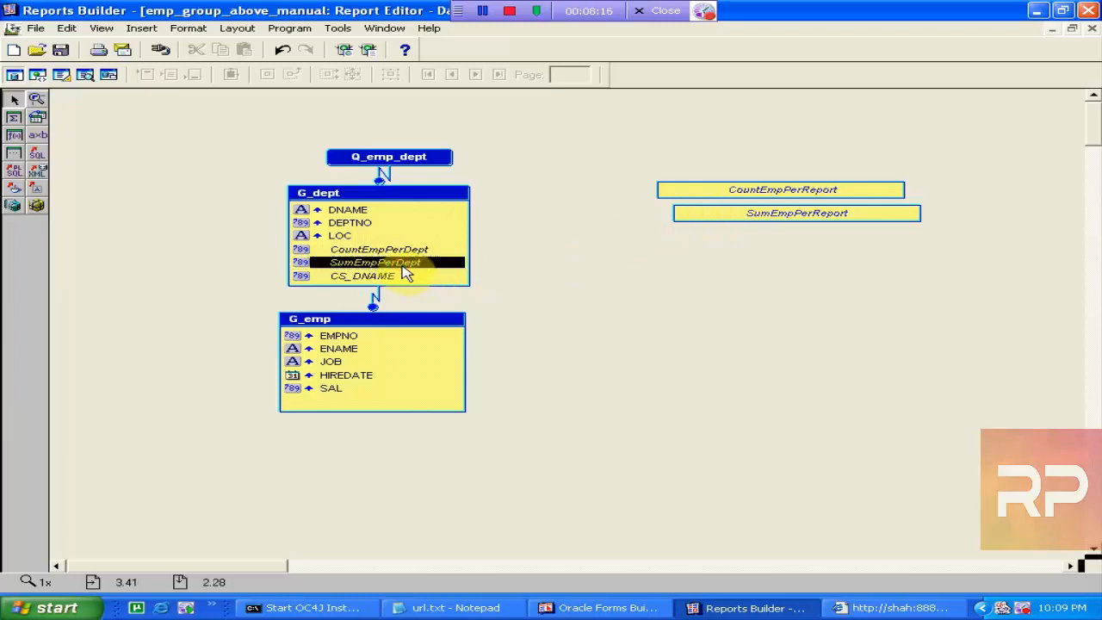
{"action": "left_click", "coordinate": [392, 252]}
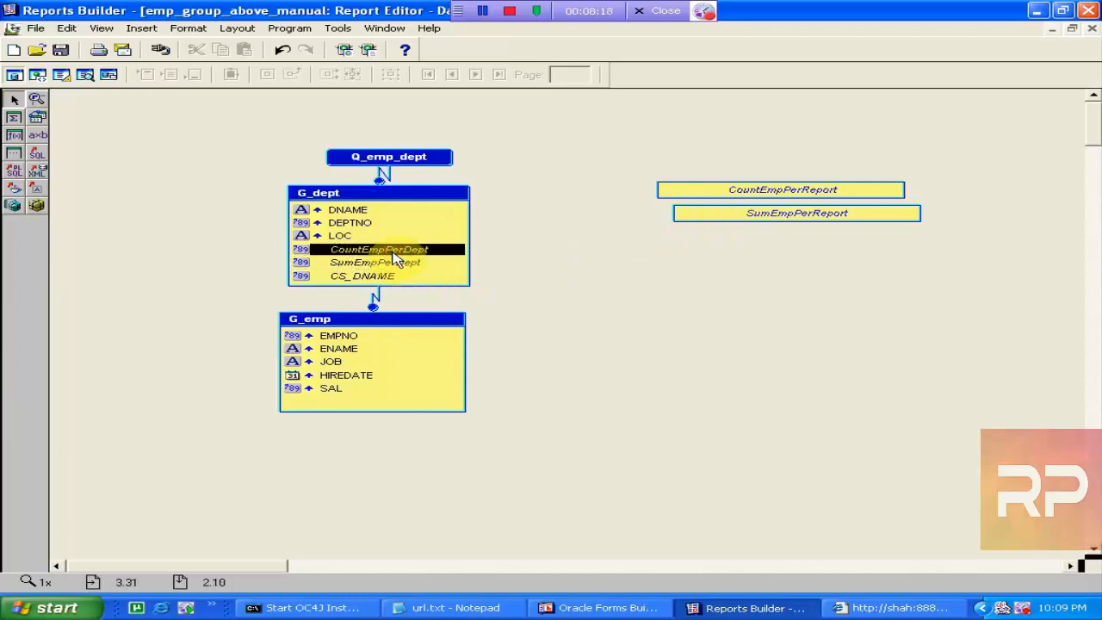
{"action": "double_click", "coordinate": [392, 254]}
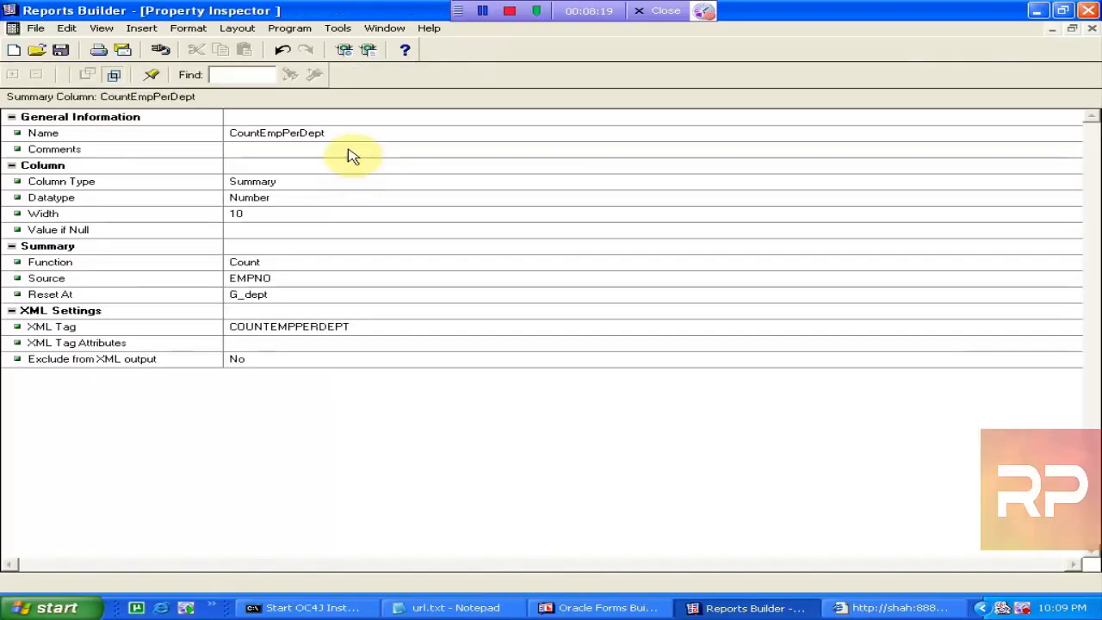
{"action": "left_click", "coordinate": [340, 135]}
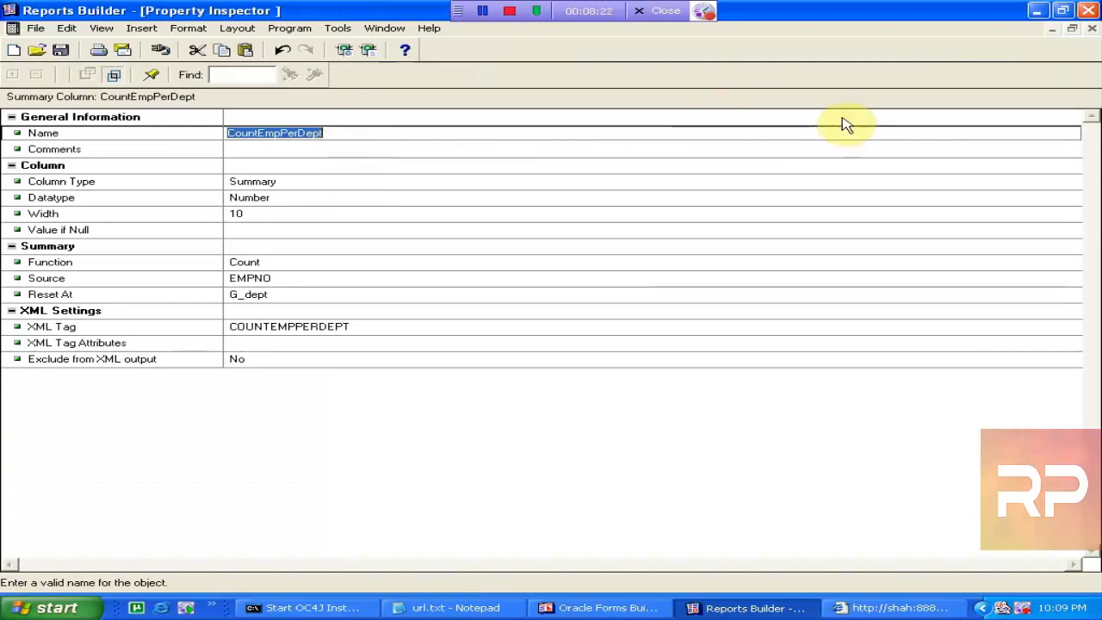
{"action": "left_click", "coordinate": [1091, 29]}
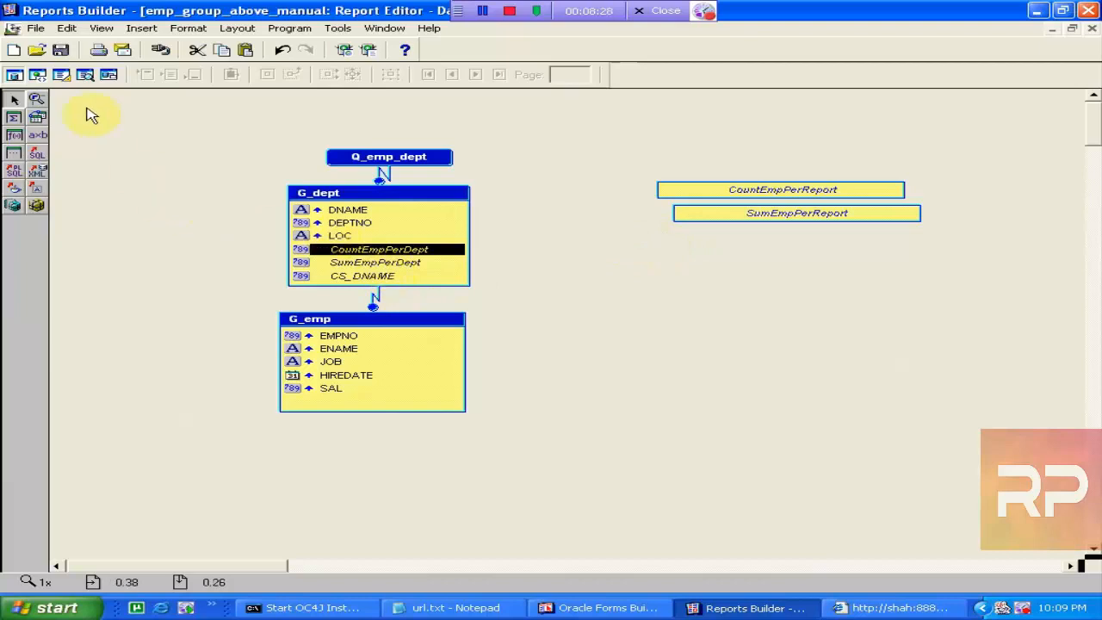
Step: Return to the paper layout and open the format trigger of the "No Employees" label for editing
{"action": "left_click", "coordinate": [61, 74]}
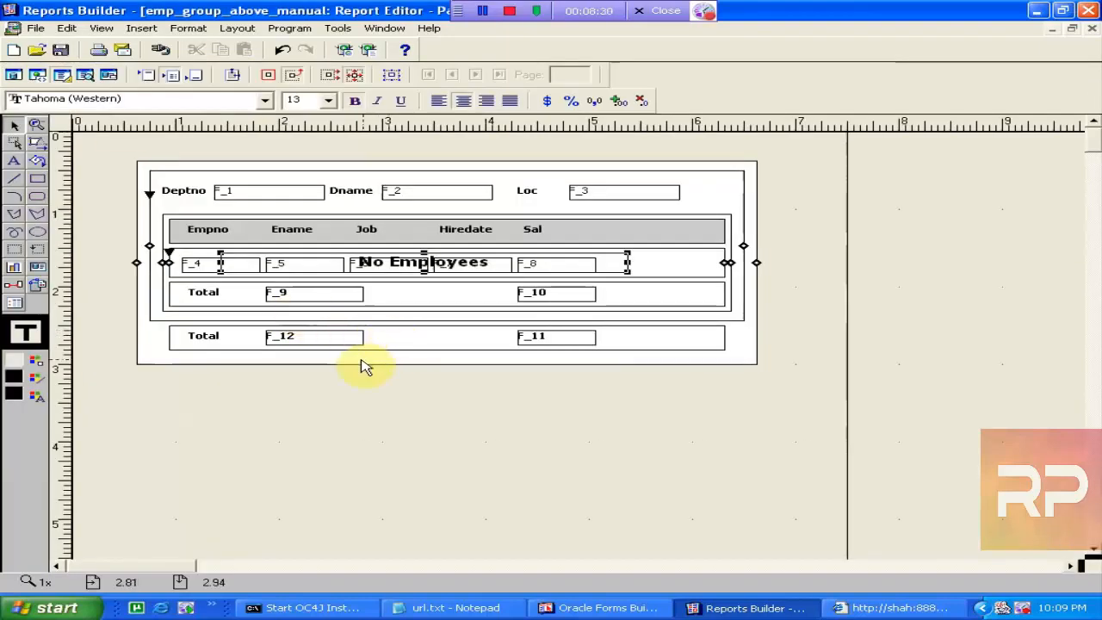
{"action": "left_click", "coordinate": [409, 420]}
{"action": "left_click", "coordinate": [404, 274]}
{"action": "right_click", "coordinate": [401, 270]}
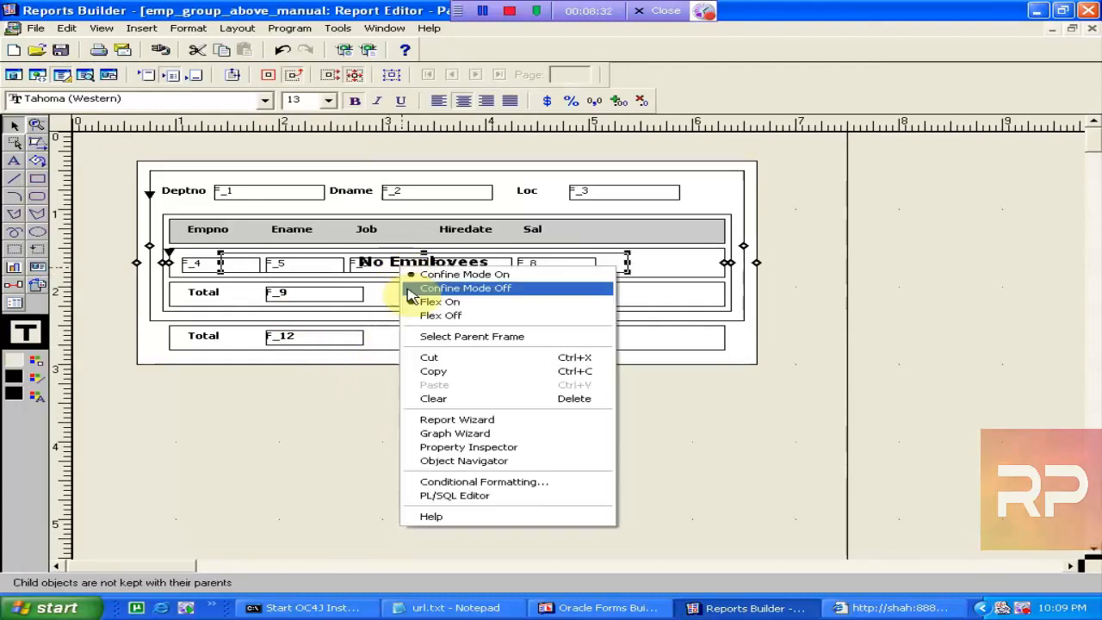
{"action": "left_click", "coordinate": [495, 447]}
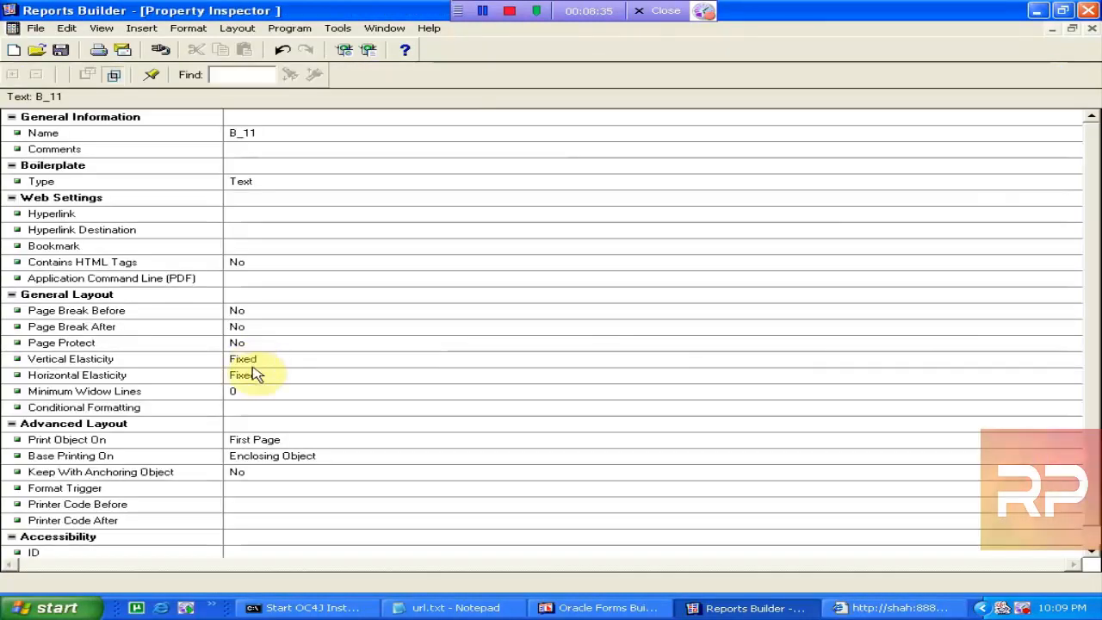
{"action": "left_click", "coordinate": [377, 487]}
{"action": "left_click", "coordinate": [376, 487]}
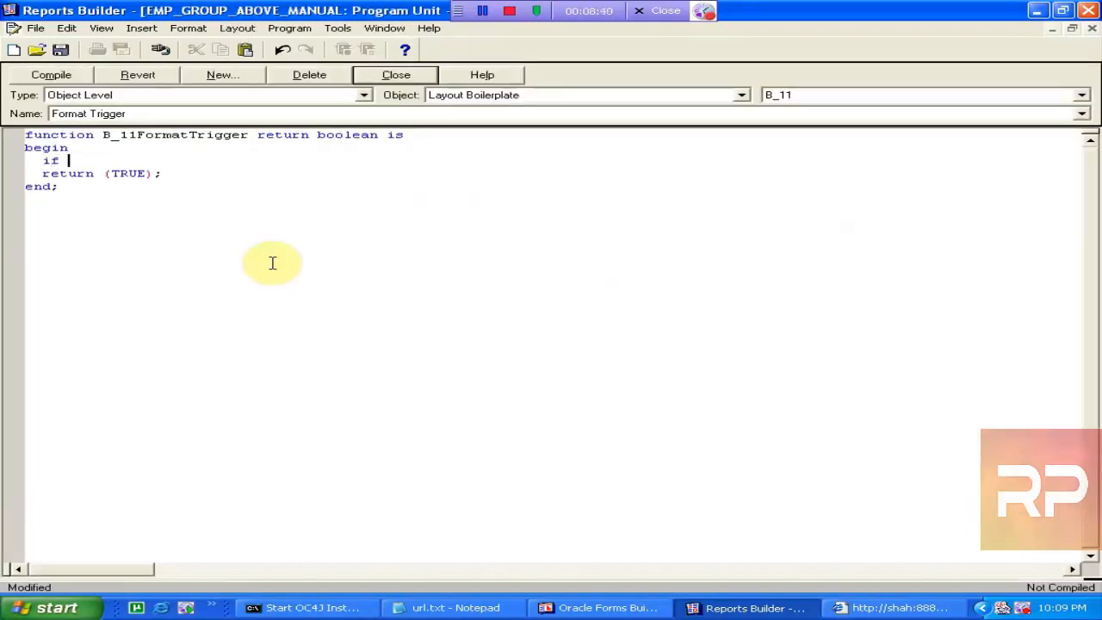
Step: Write the format trigger body with an if block returning TRUE when :CountEmpPerDept=0 and FALSE otherwise, ending with "end if;"
{"action": "type", "text": "if :CountEmpPerDept=0"}
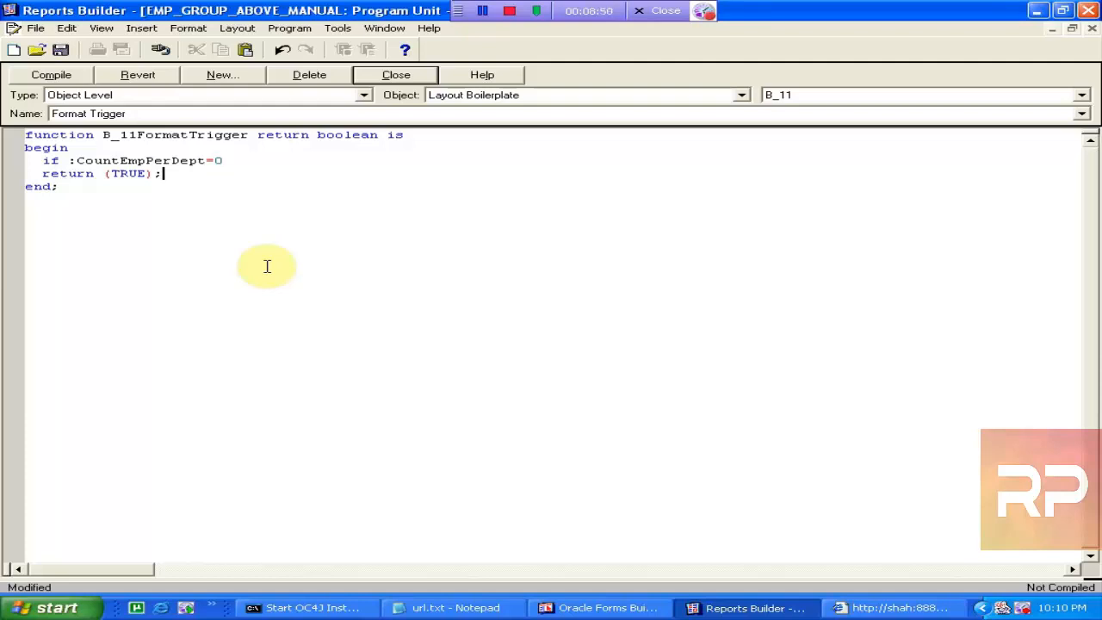
{"action": "key", "text": "Return"}
{"action": "key", "text": "Return"}
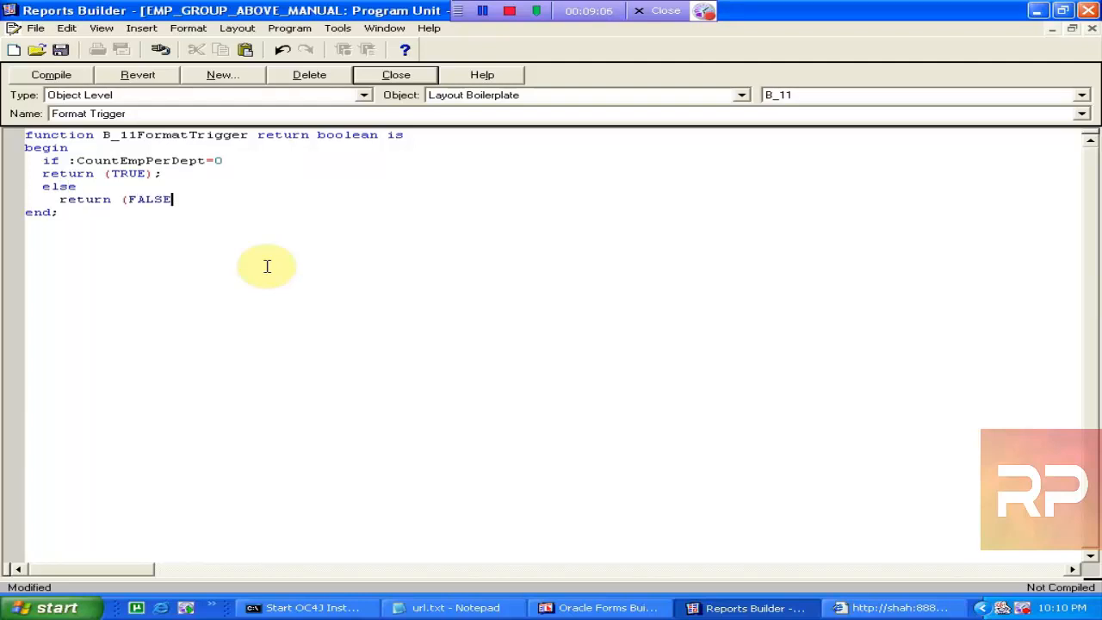
{"action": "key", "text": "Return"}
{"action": "type", "text": "end if;"}
{"action": "key", "text": "Return"}
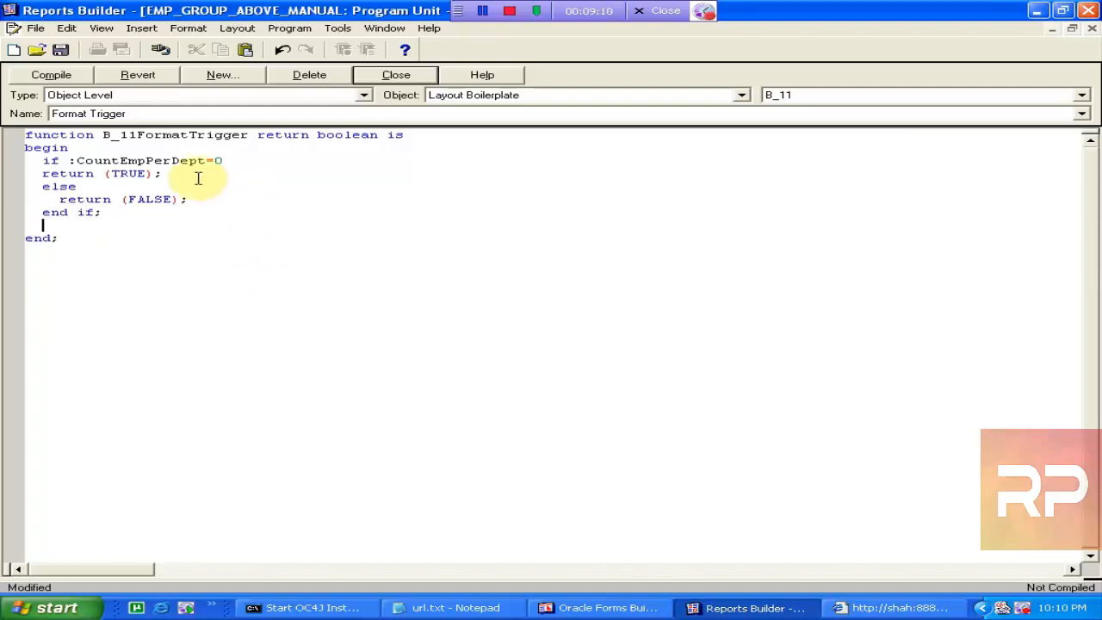
Step: Add the missing "then" after the trigger's if condition, compile the format trigger, and return to the paper layout
{"action": "left_click", "coordinate": [52, 75]}
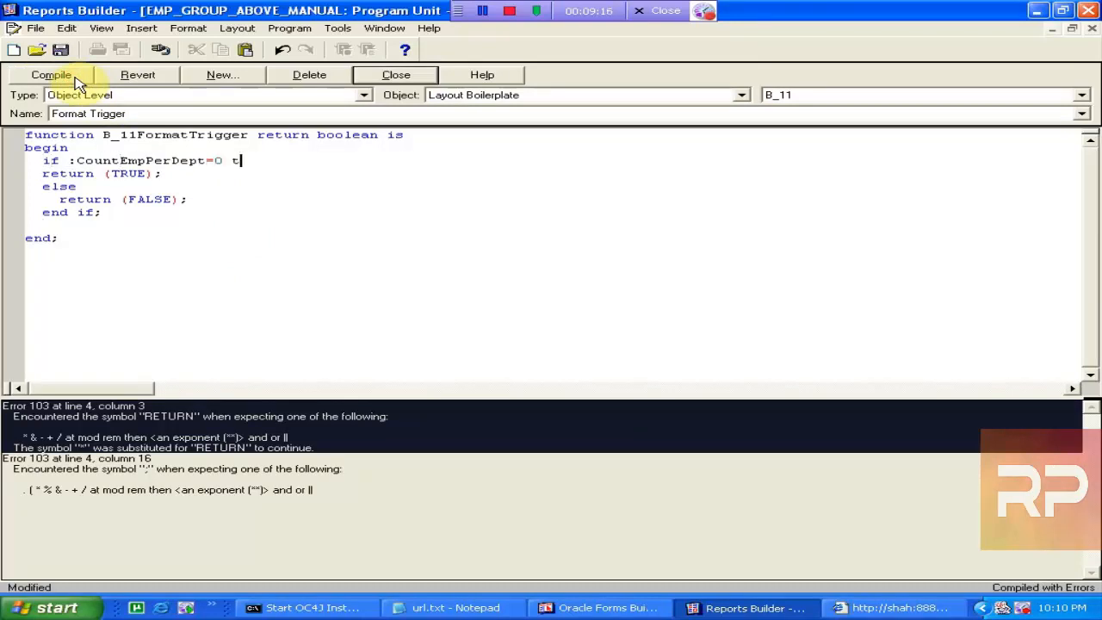
{"action": "left_click", "coordinate": [49, 94]}
{"action": "left_click", "coordinate": [49, 94]}
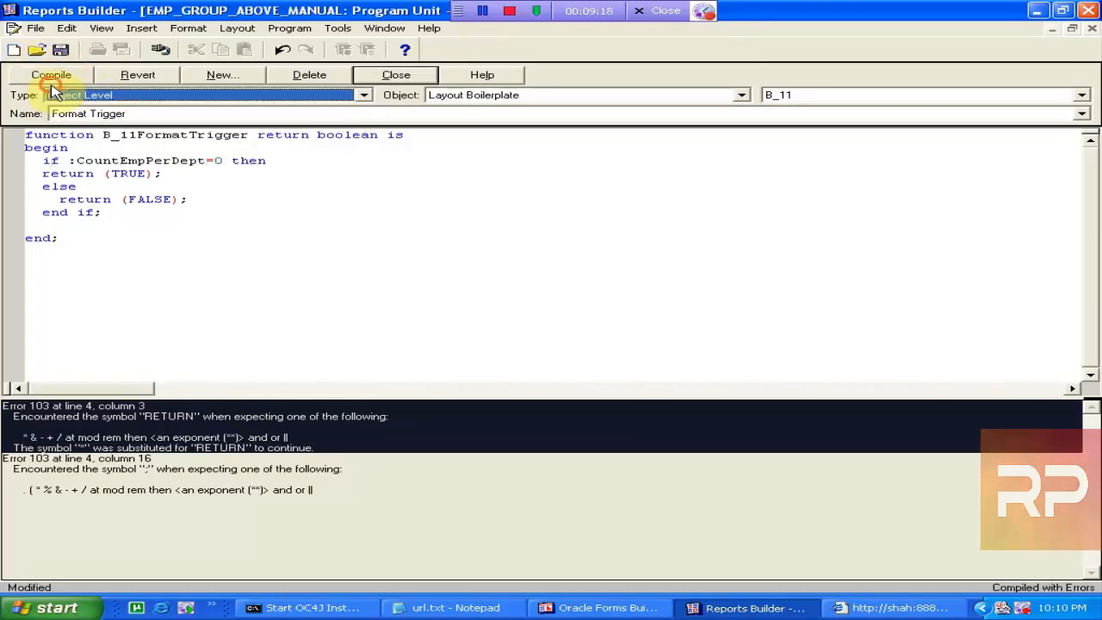
{"action": "left_click", "coordinate": [52, 77]}
{"action": "left_click", "coordinate": [396, 75]}
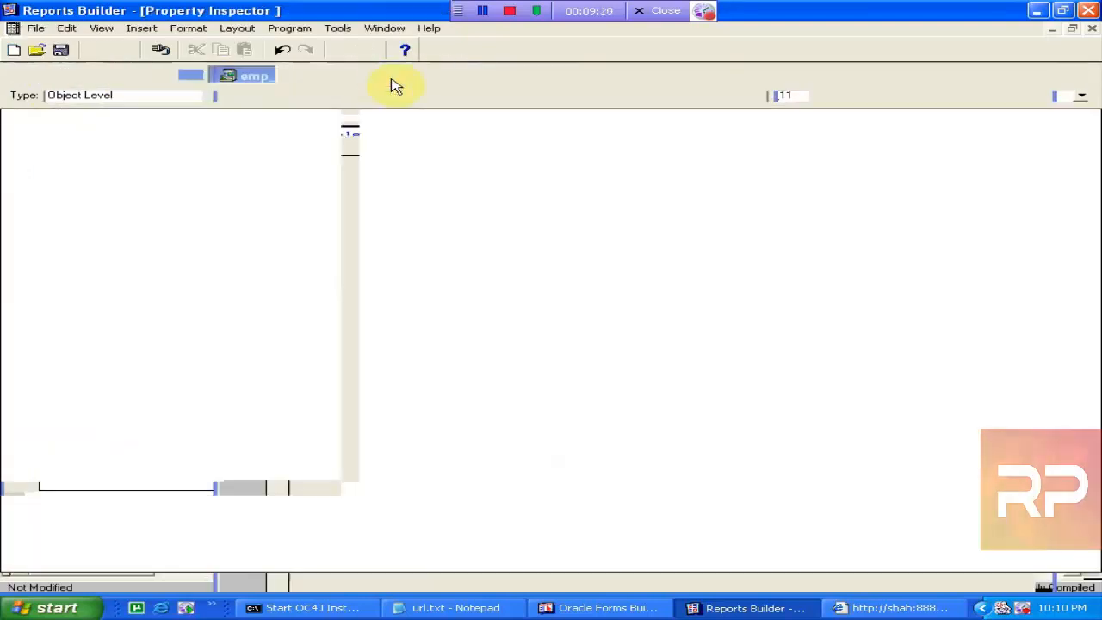
{"action": "left_click", "coordinate": [1090, 29]}
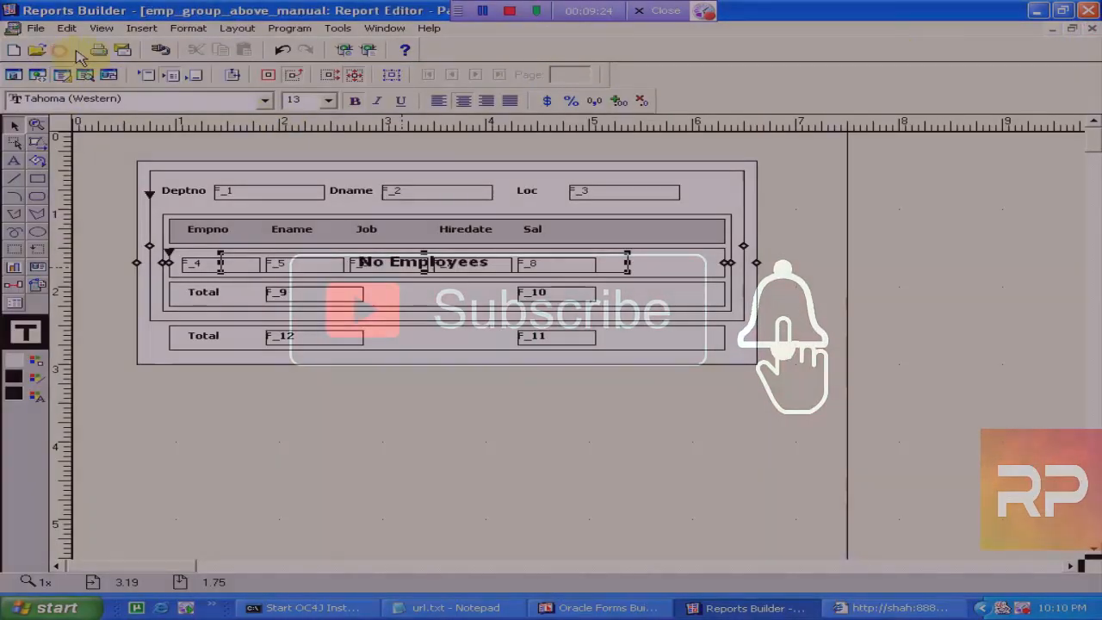
Step: Run the report's paper layout and remove the border line from the "No Employees" label under department 40
{"action": "left_click", "coordinate": [366, 49]}
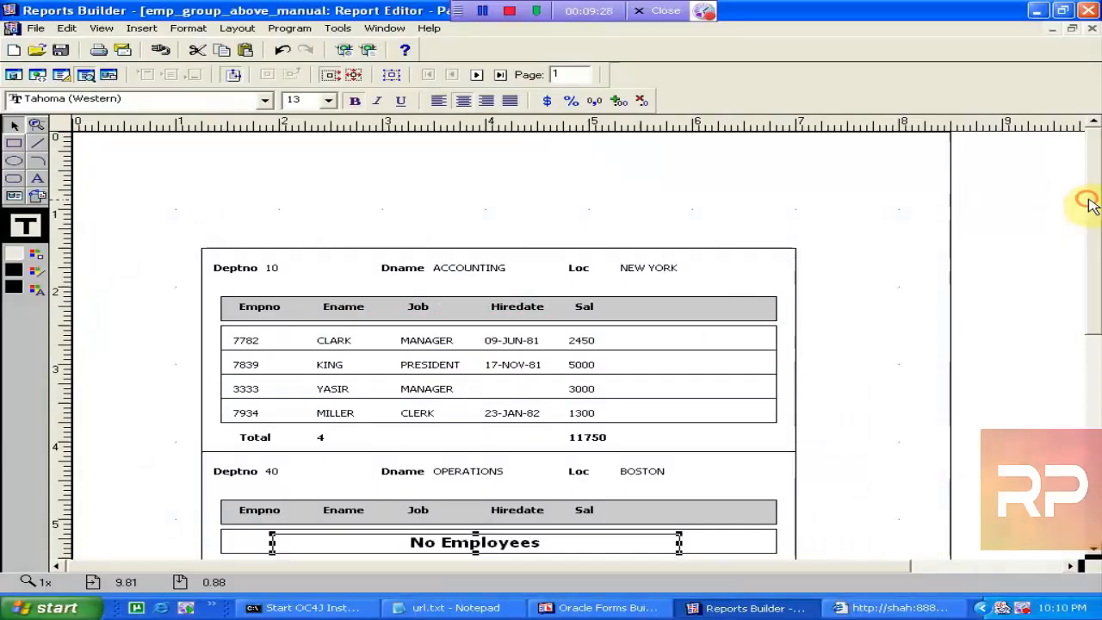
{"action": "left_click_drag", "start_coordinate": [1087, 204], "coordinate": [1095, 265]}
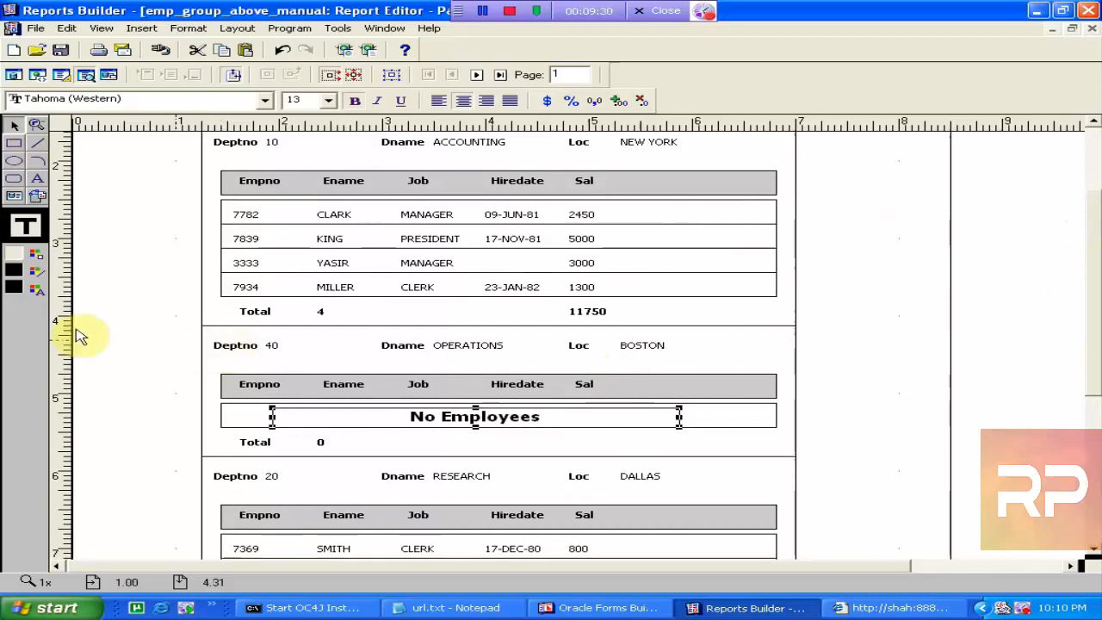
{"action": "left_click", "coordinate": [35, 293]}
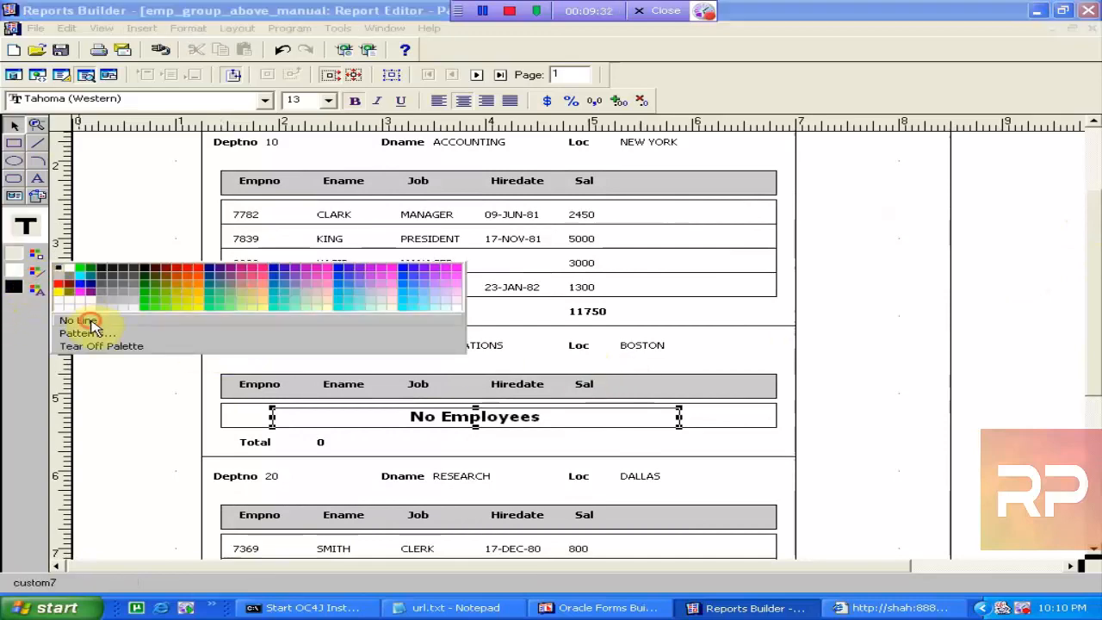
{"action": "left_click", "coordinate": [77, 319]}
{"action": "left_click", "coordinate": [129, 239]}
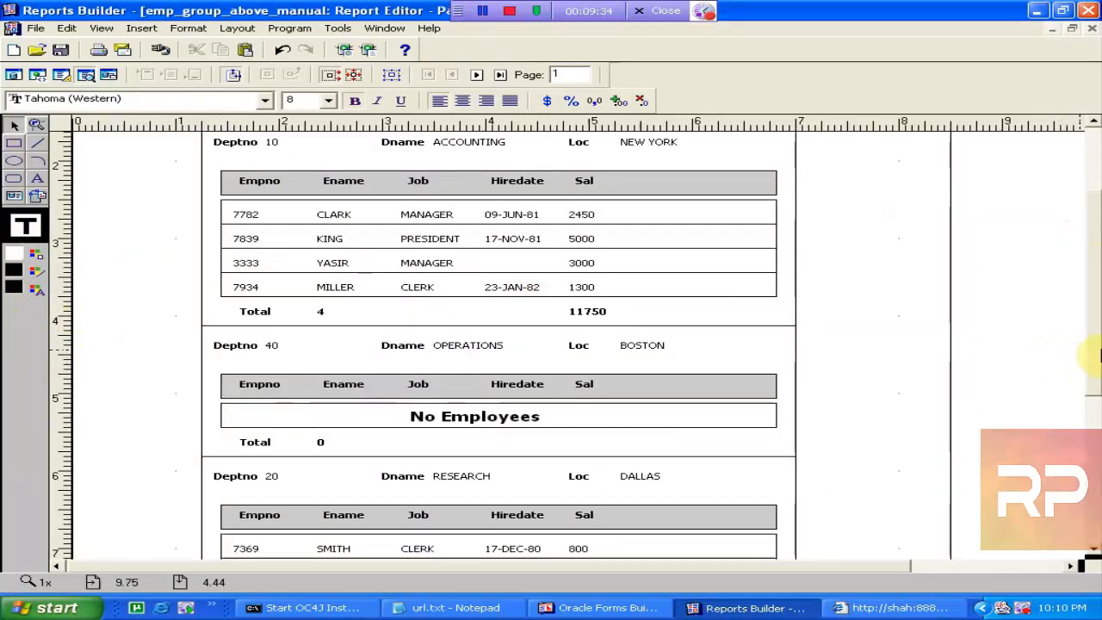
Step: Review both pages of the report output, including the "No Employees" row of the OPERATIONS department
{"action": "left_click_drag", "start_coordinate": [1094, 340], "coordinate": [1093, 257]}
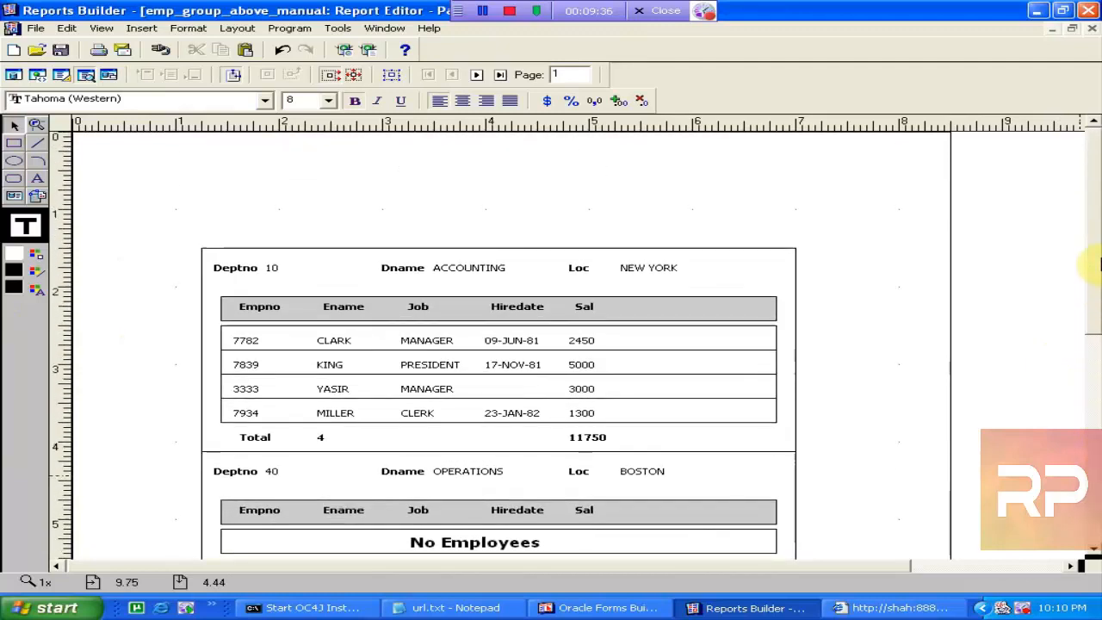
{"action": "left_click", "coordinate": [474, 74]}
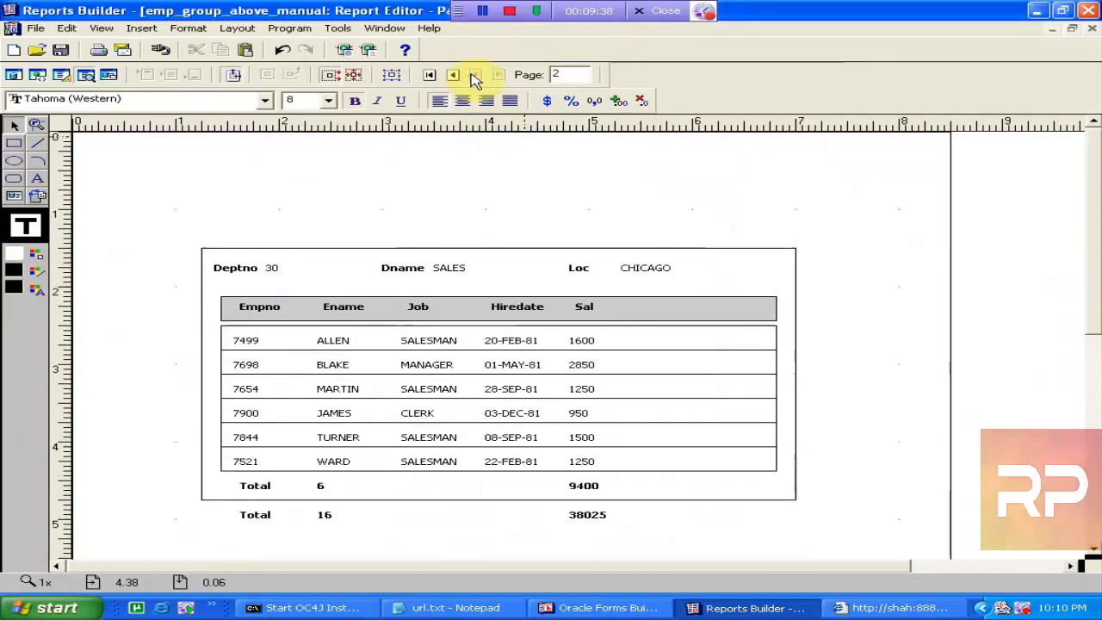
{"action": "left_click", "coordinate": [454, 75]}
{"action": "left_click_drag", "start_coordinate": [1092, 305], "coordinate": [1093, 404]}
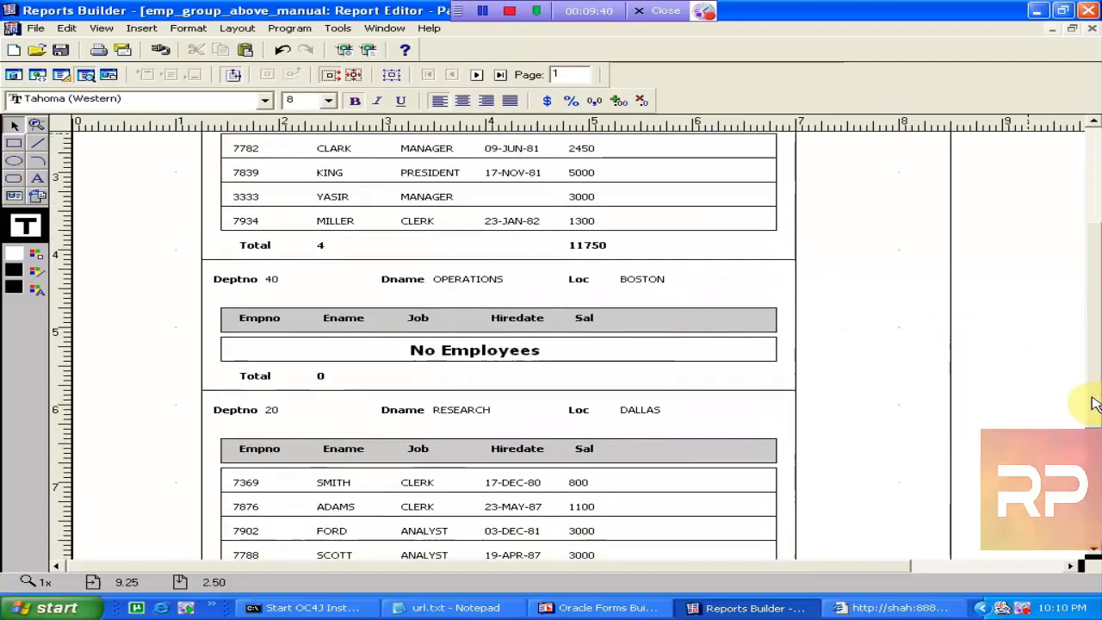
{"action": "left_click", "coordinate": [449, 355]}
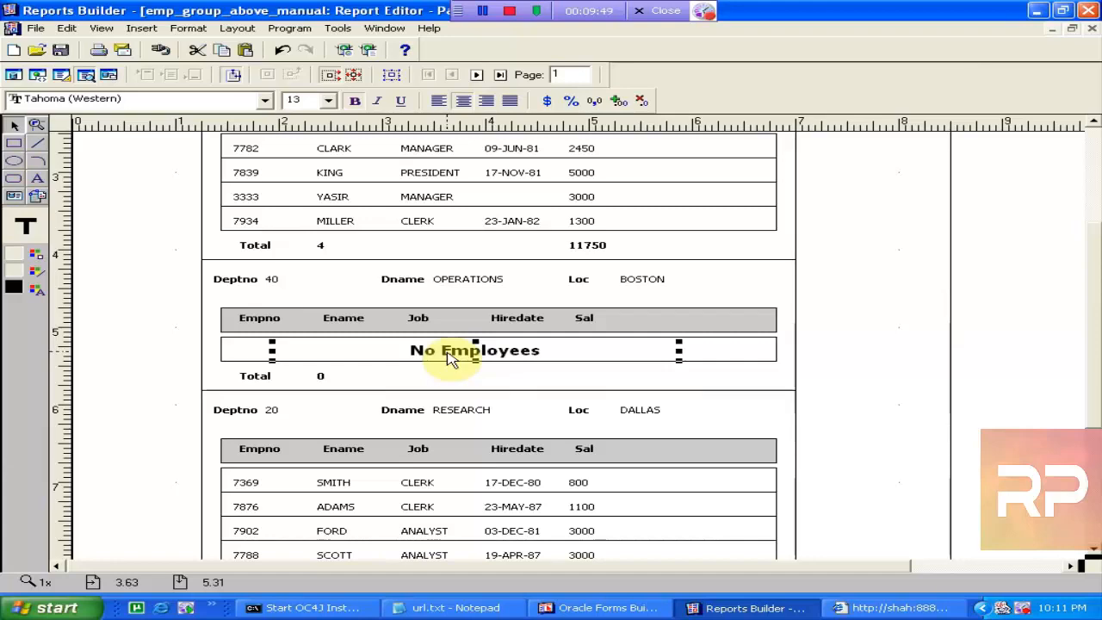
{"action": "left_click_drag", "start_coordinate": [1092, 304], "coordinate": [1093, 191]}
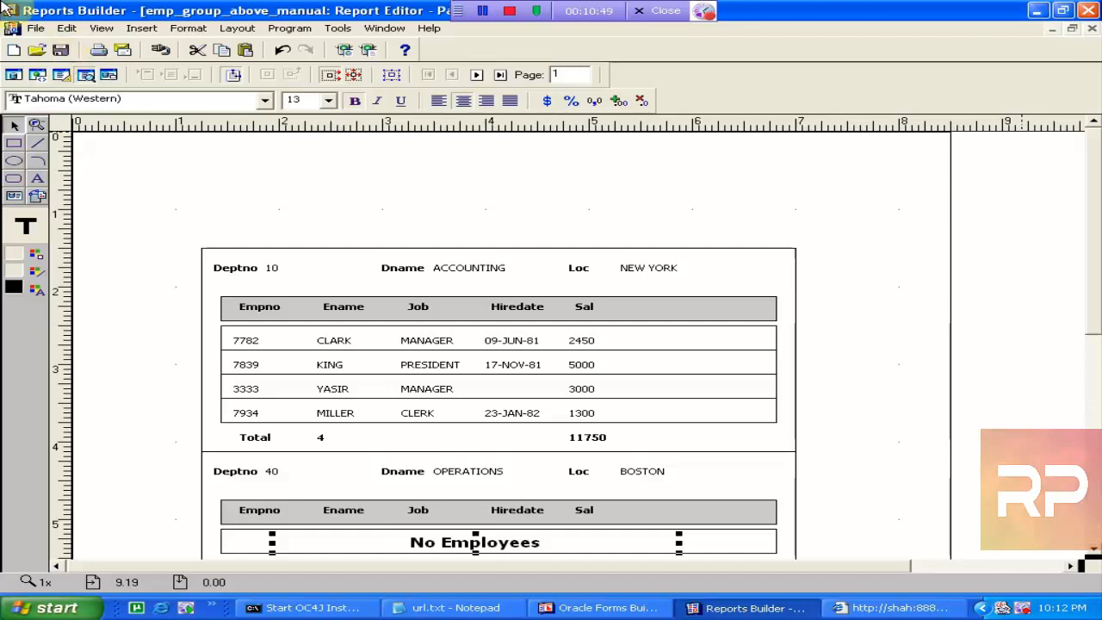
{"action": "left_click", "coordinate": [36, 49]}
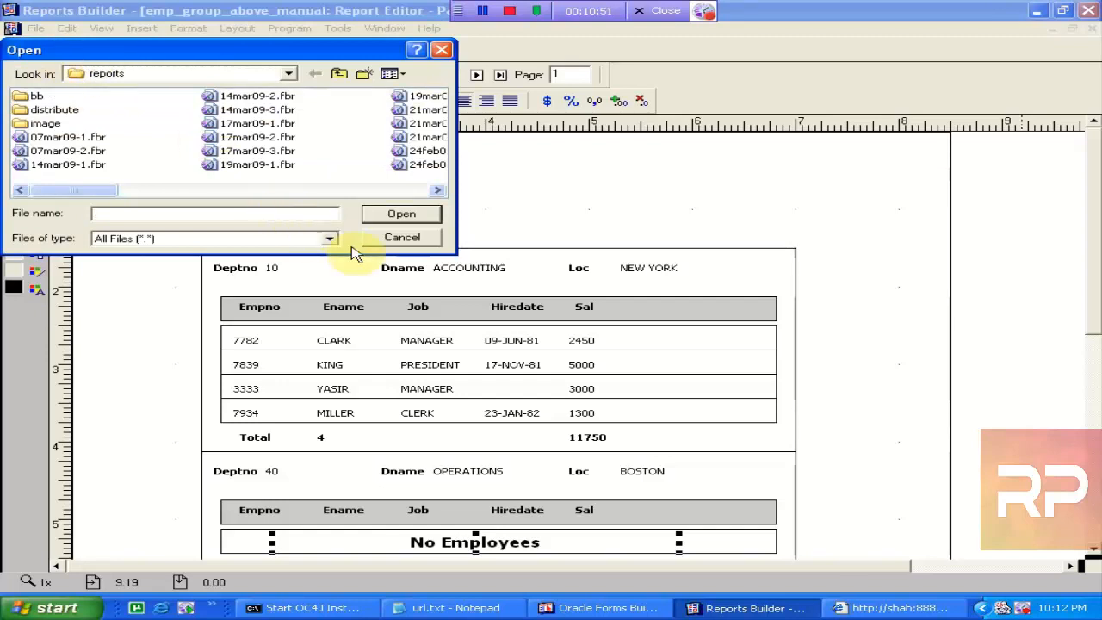
{"action": "left_click", "coordinate": [396, 237]}
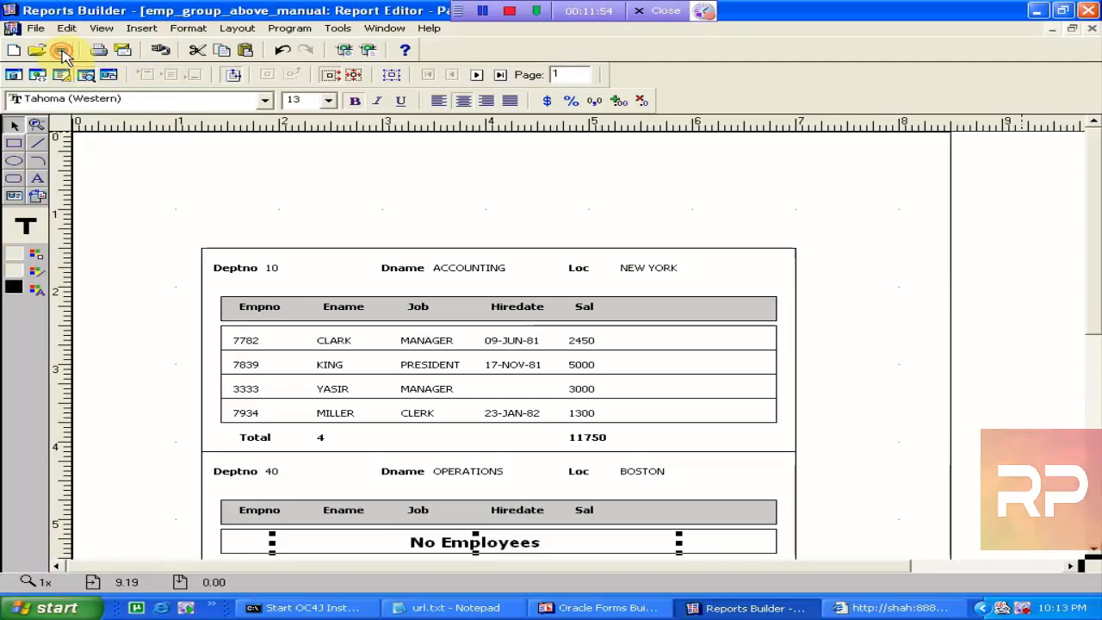
Step: Examine both pages of the report output for how the department 30 (SALES) block breaks across them
{"action": "mouse_move", "coordinate": [1096, 216]}
{"action": "left_mouse_down"}
{"action": "mouse_move", "coordinate": [1093, 398]}
{"action": "mouse_move", "coordinate": [1093, 206]}
{"action": "left_mouse_up"}
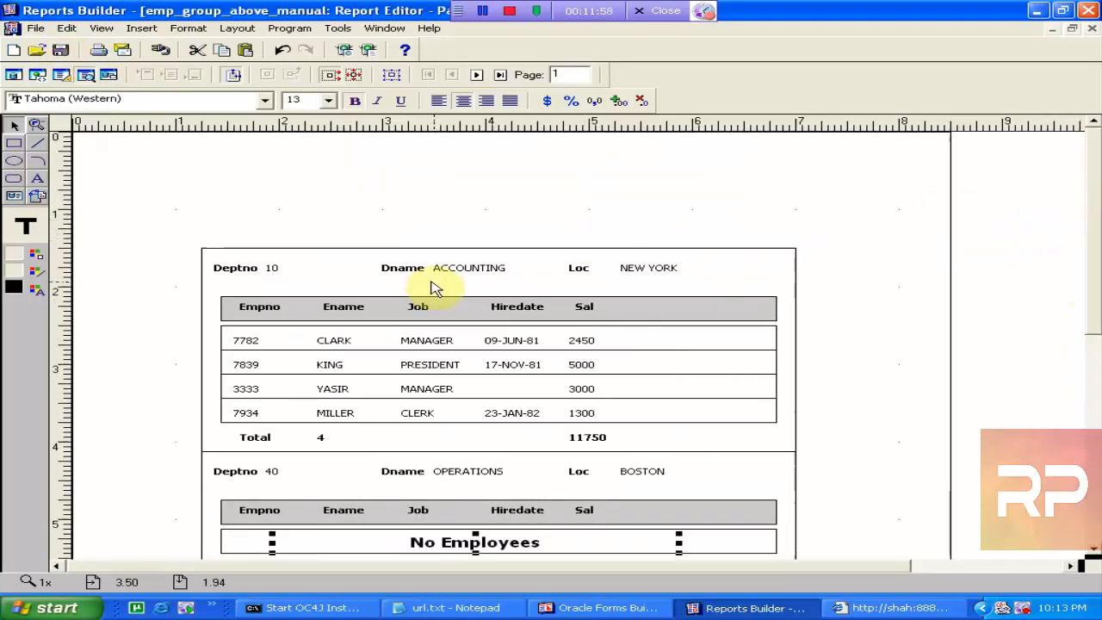
{"action": "left_click", "coordinate": [482, 273]}
{"action": "left_click", "coordinate": [349, 274]}
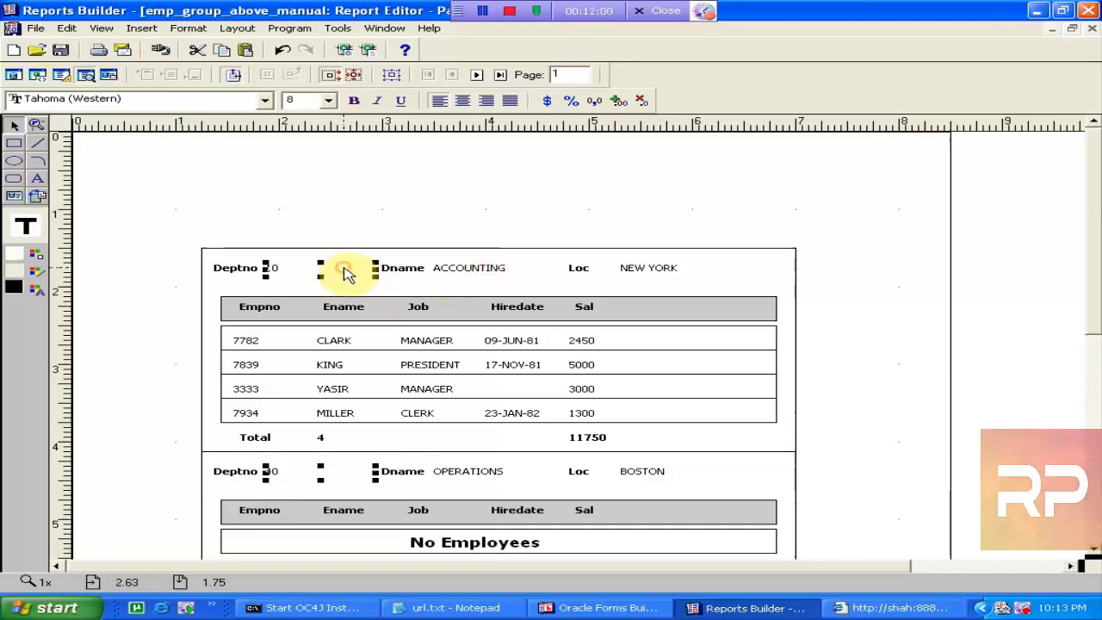
{"action": "left_click", "coordinate": [478, 76]}
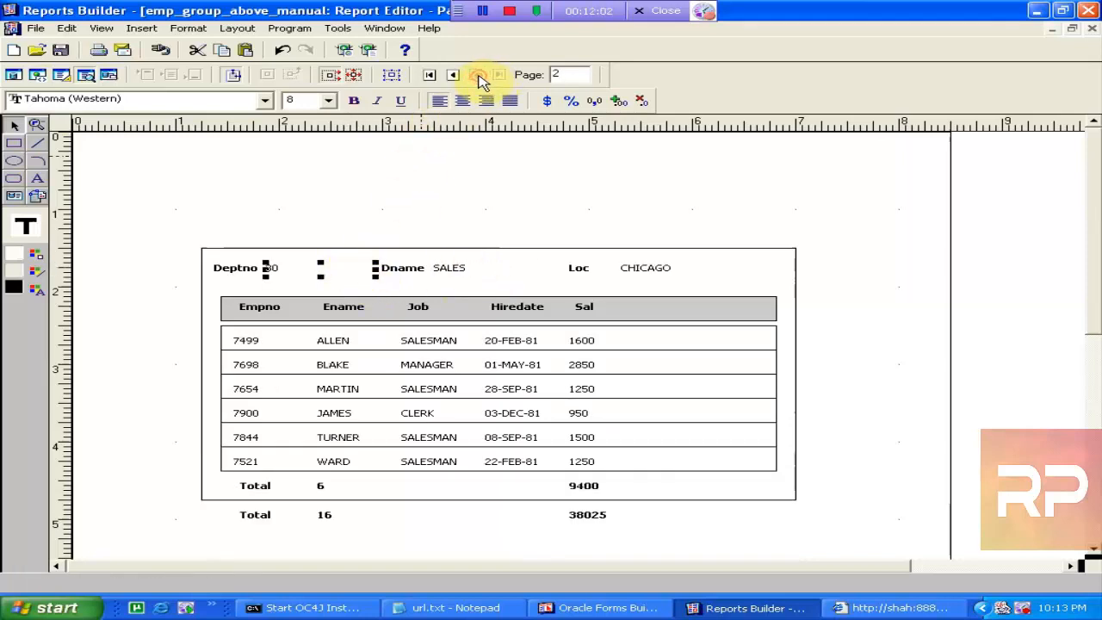
{"action": "left_click", "coordinate": [453, 76]}
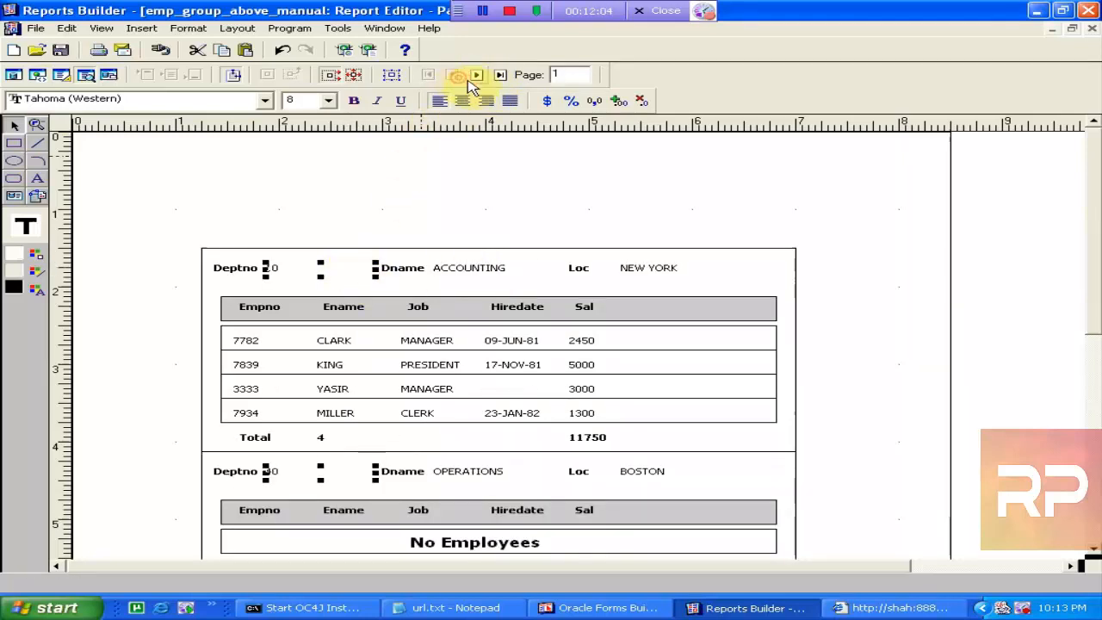
{"action": "left_click_drag", "start_coordinate": [1096, 238], "coordinate": [1095, 415]}
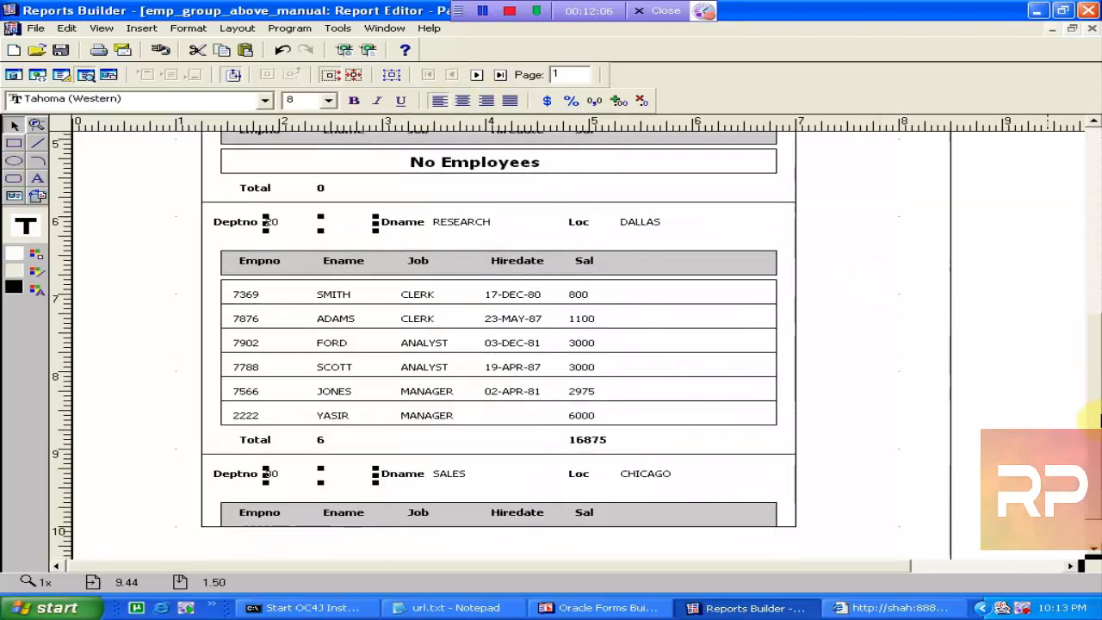
{"action": "left_click", "coordinate": [458, 478]}
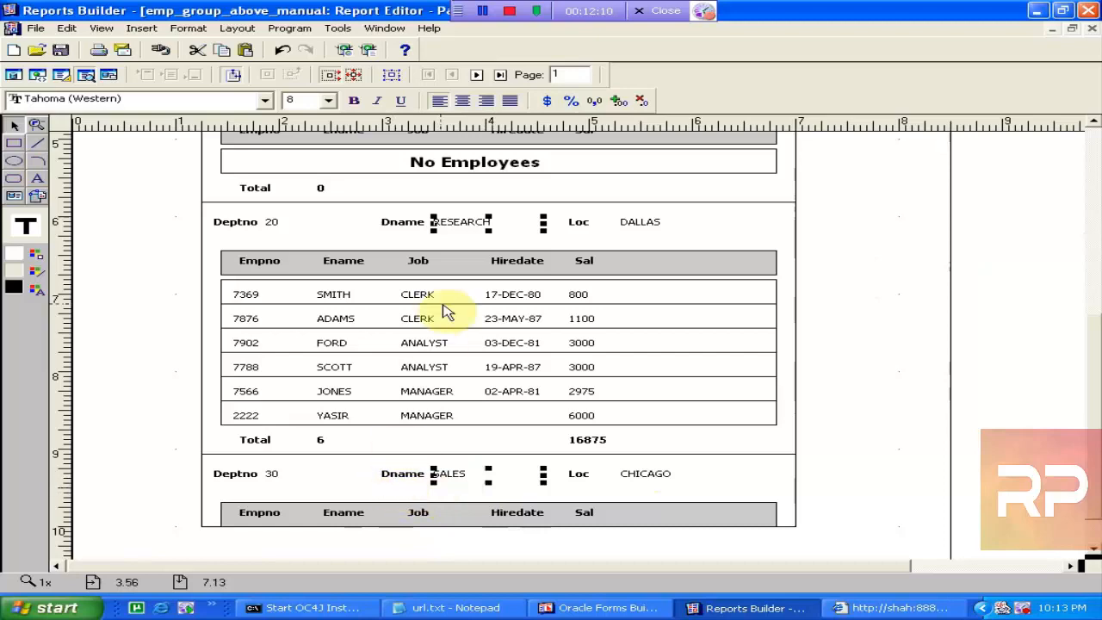
{"action": "left_click", "coordinate": [478, 76]}
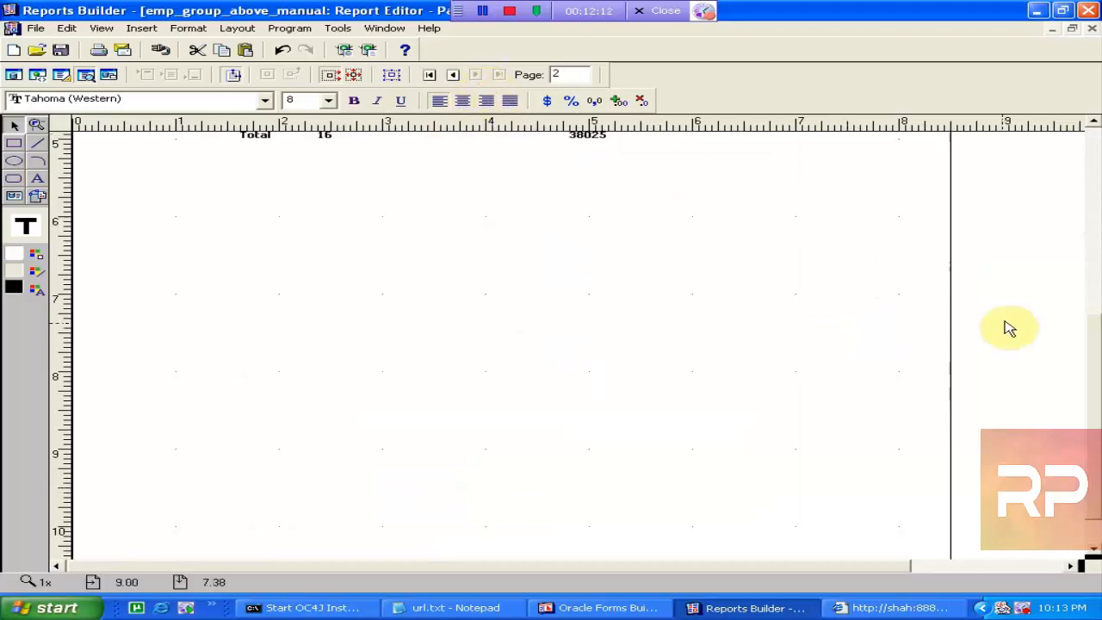
{"action": "left_click_drag", "start_coordinate": [1098, 337], "coordinate": [1094, 170]}
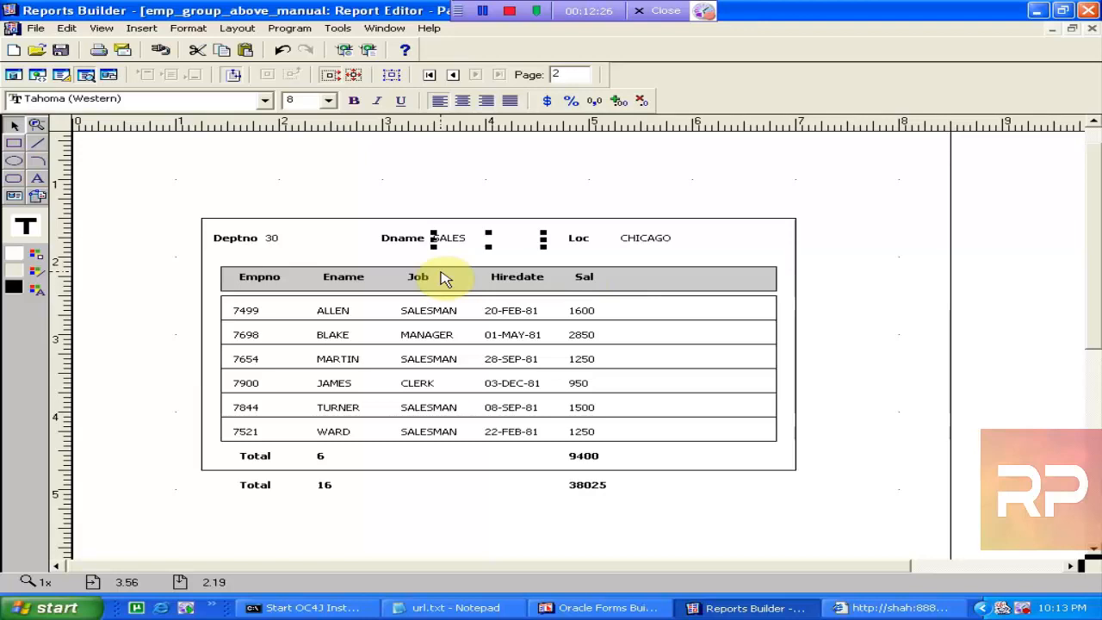
{"action": "left_click", "coordinate": [352, 192]}
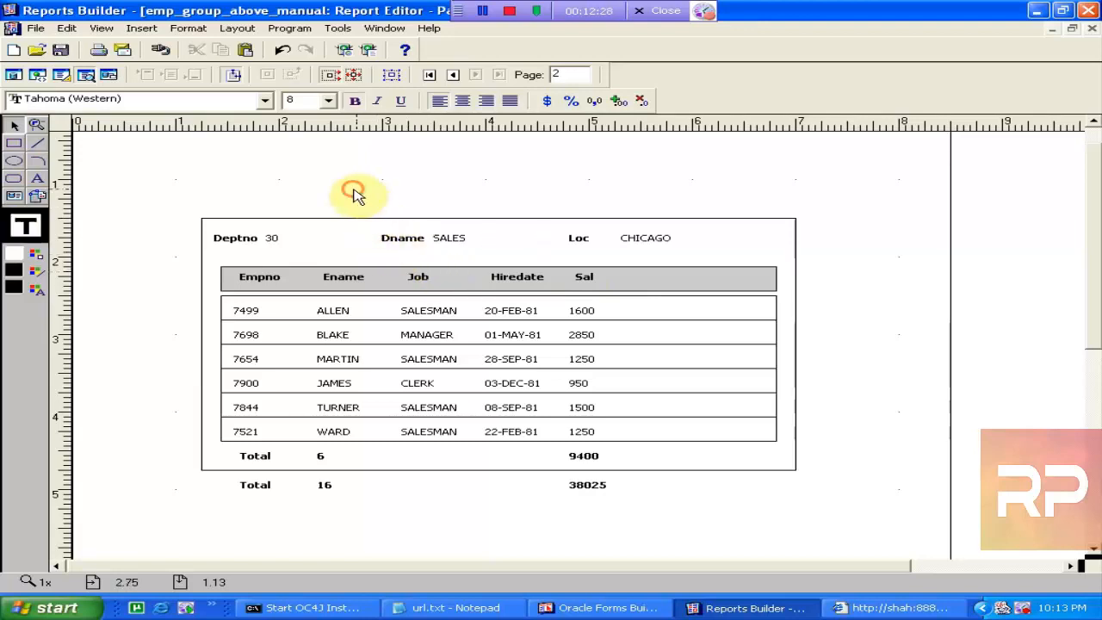
{"action": "left_click", "coordinate": [451, 75]}
{"action": "left_click_drag", "start_coordinate": [1093, 166], "coordinate": [814, 204]}
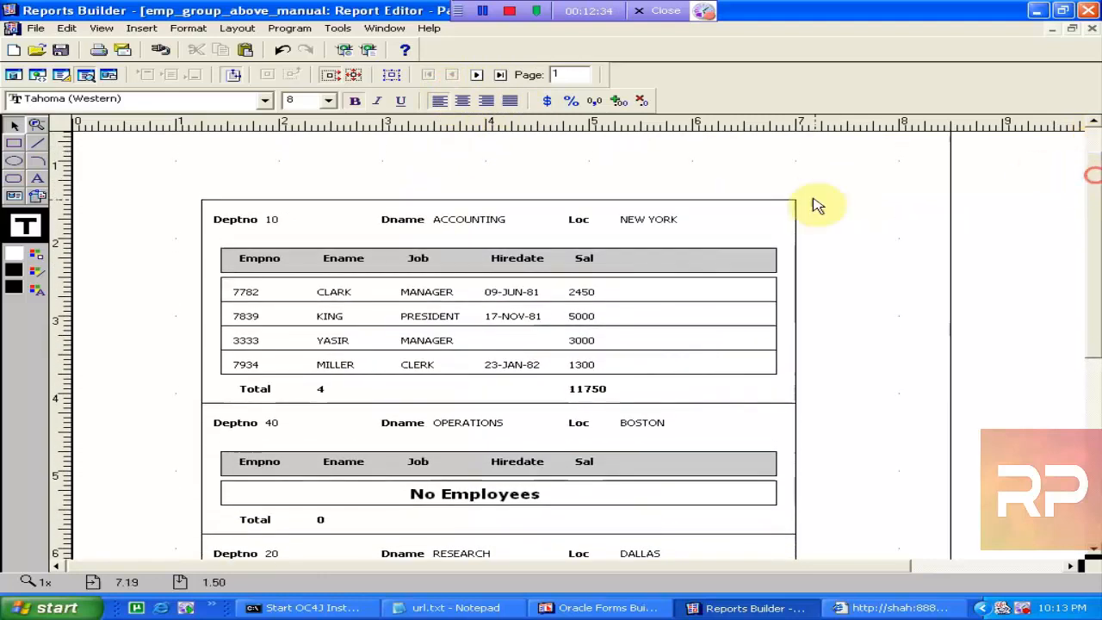
Step: Set Page Protect to Yes for the department repeating frame R_1 and return to the paper design
{"action": "left_click", "coordinate": [485, 218]}
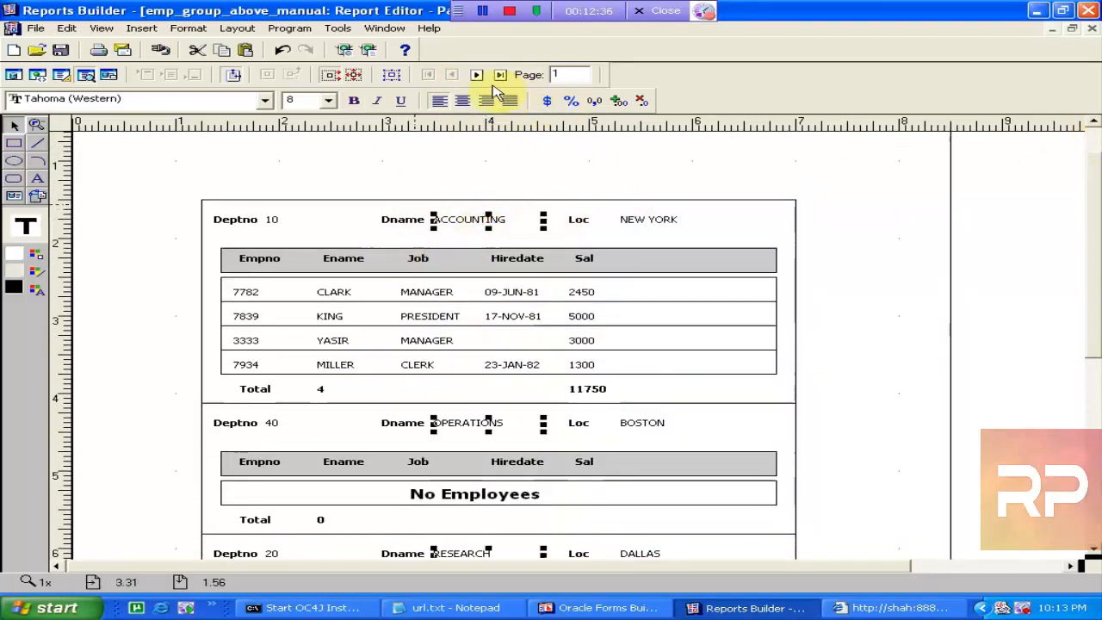
{"action": "left_click", "coordinate": [394, 76]}
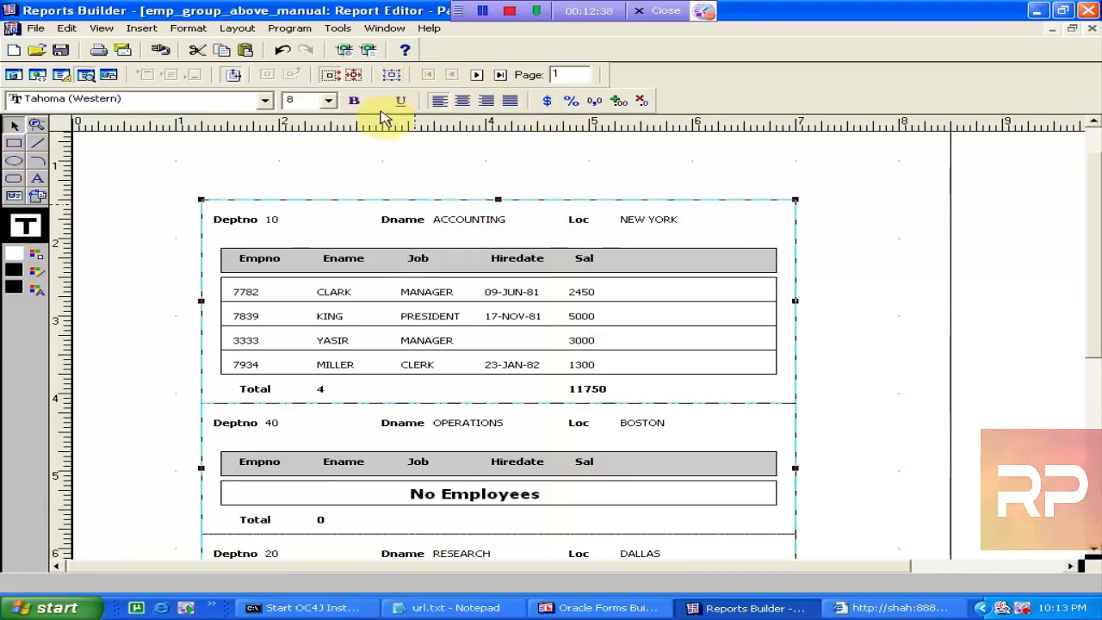
{"action": "double_click", "coordinate": [382, 200]}
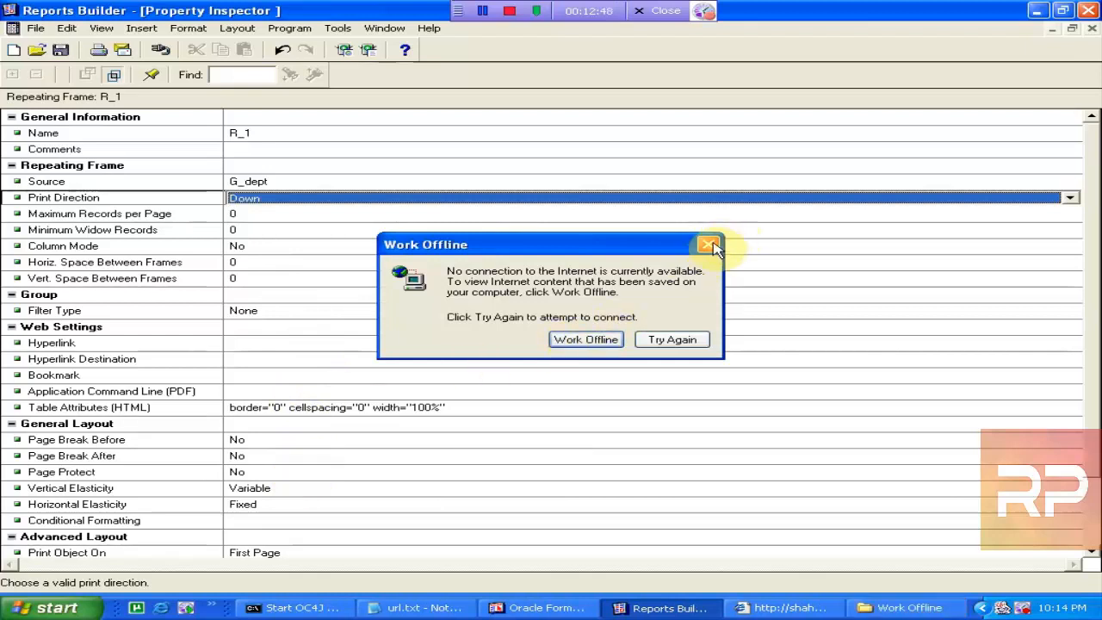
{"action": "left_click", "coordinate": [709, 248]}
{"action": "left_click", "coordinate": [260, 474]}
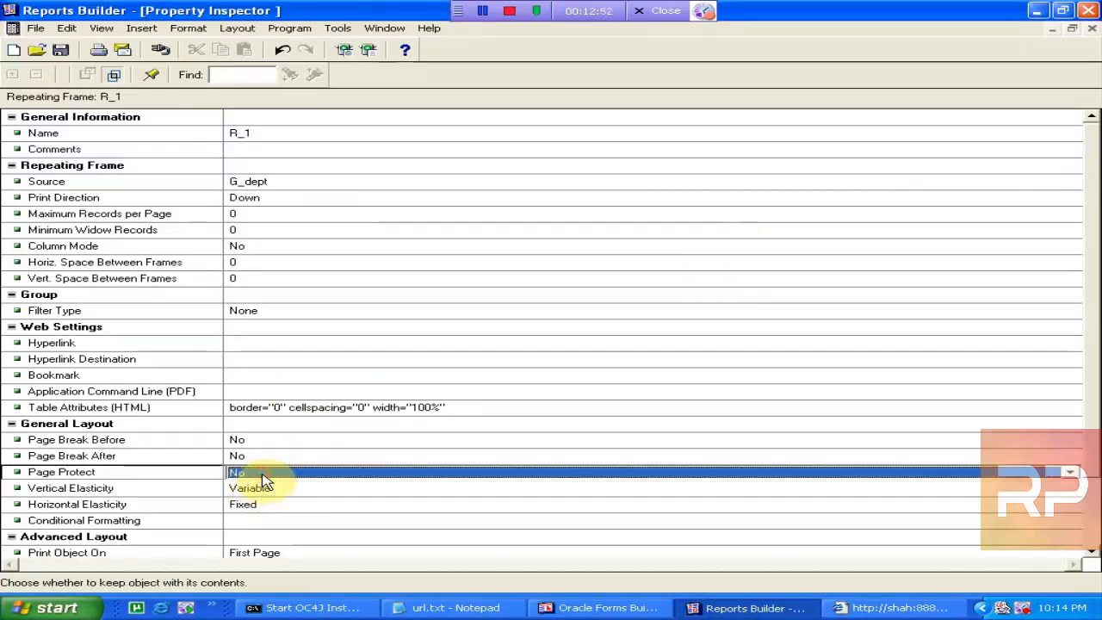
{"action": "left_click", "coordinate": [263, 479]}
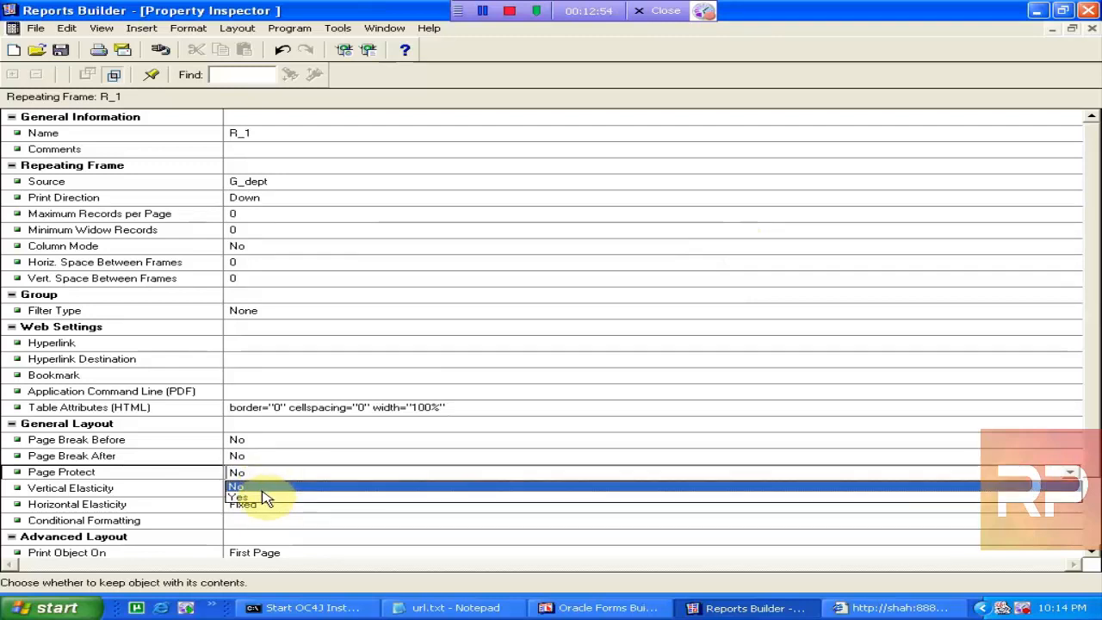
{"action": "left_click", "coordinate": [263, 498]}
{"action": "left_click", "coordinate": [713, 407]}
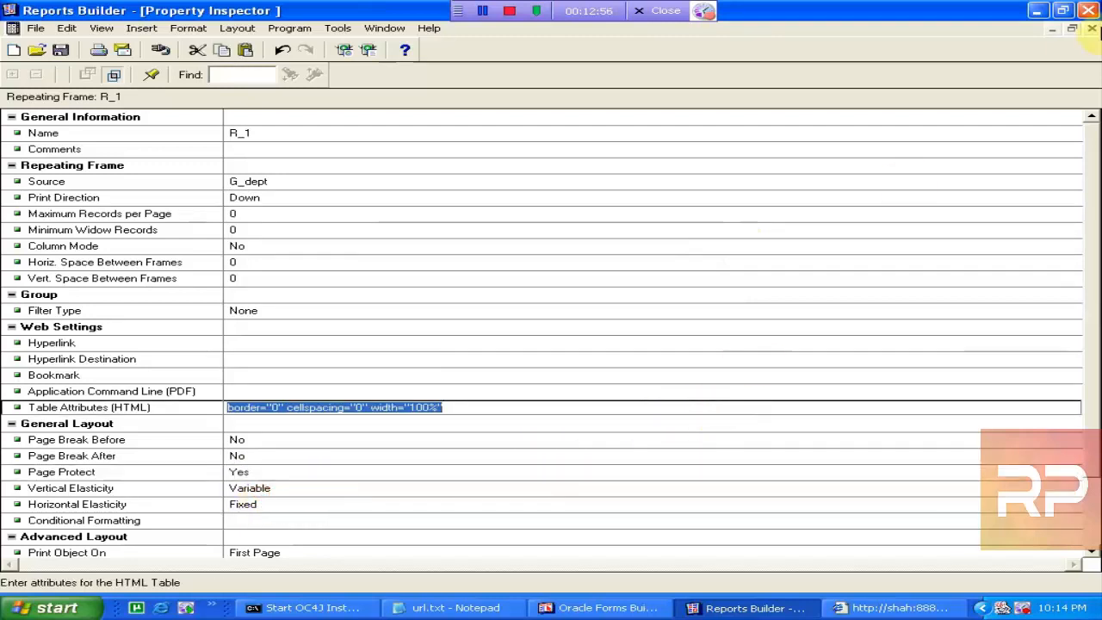
{"action": "left_click", "coordinate": [1091, 28]}
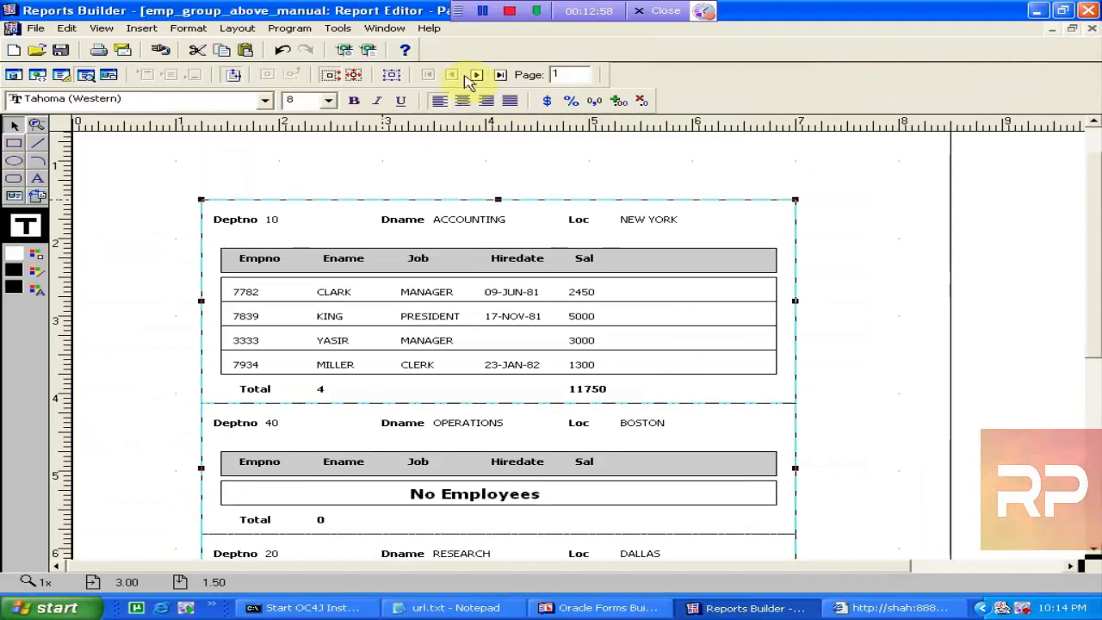
Step: Check both report pages for the placement of the SALES and RESEARCH departments with page protection applied
{"action": "left_click", "coordinate": [476, 76]}
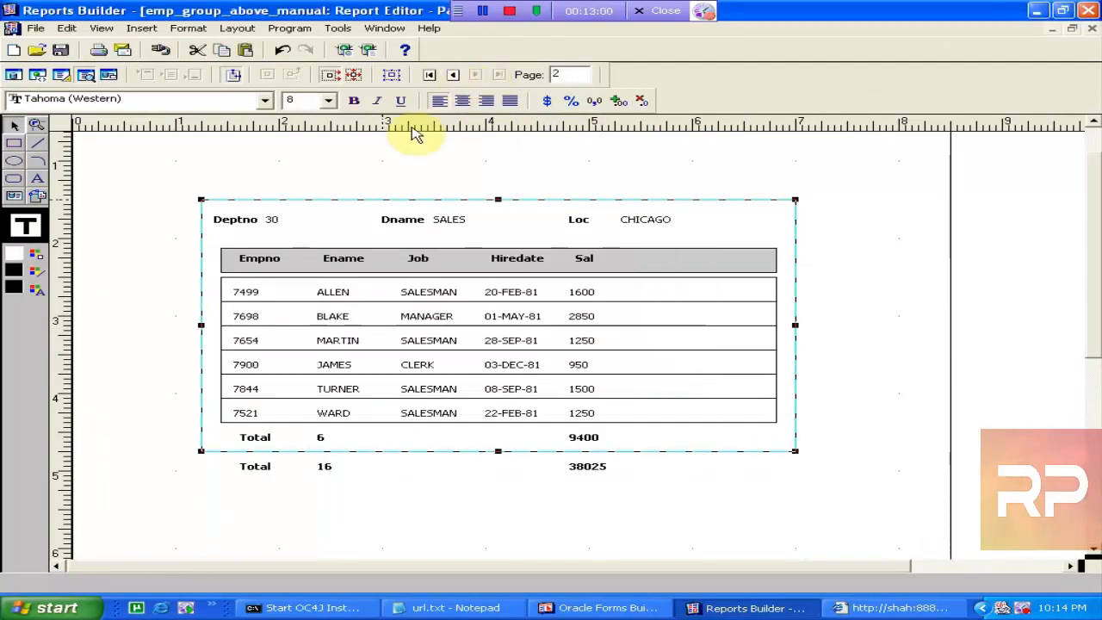
{"action": "left_click", "coordinate": [453, 78]}
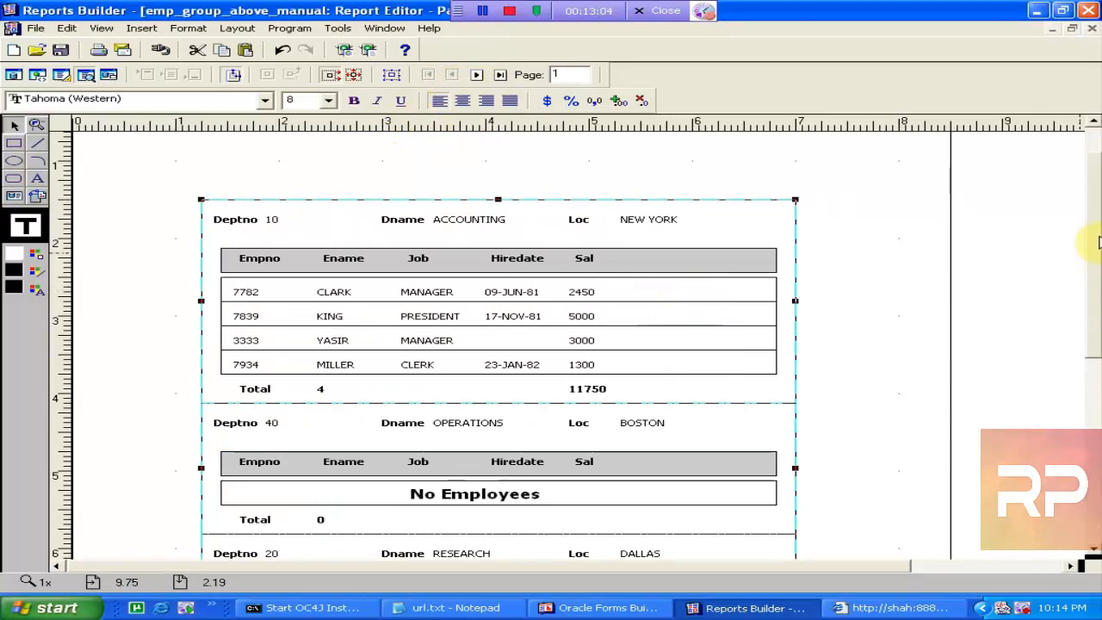
{"action": "left_click_drag", "start_coordinate": [1089, 238], "coordinate": [1092, 375]}
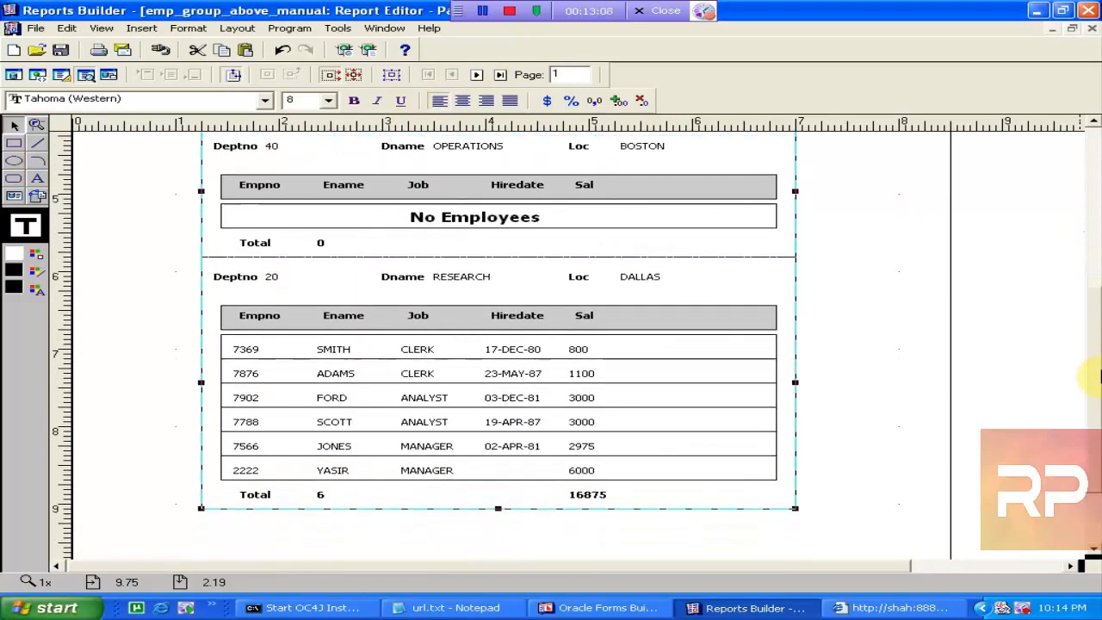
{"action": "left_click_drag", "start_coordinate": [1091, 374], "coordinate": [1093, 207]}
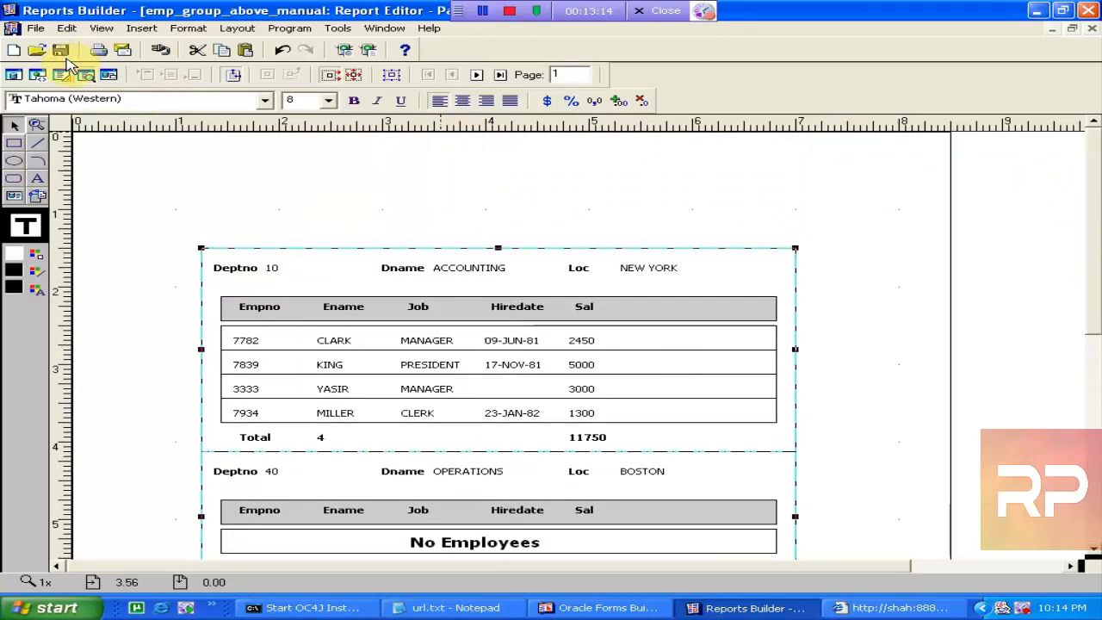
Step: Set Maximum Records per Page to 1 for the department repeating frame R_1 and return to the paper design
{"action": "left_click", "coordinate": [344, 172]}
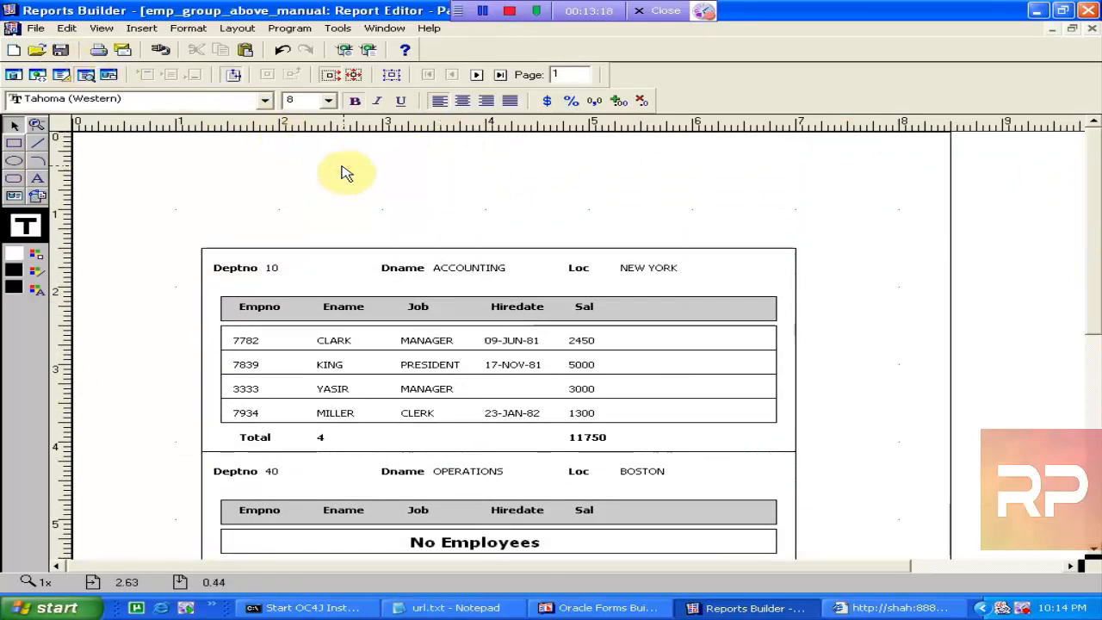
{"action": "left_click", "coordinate": [343, 272]}
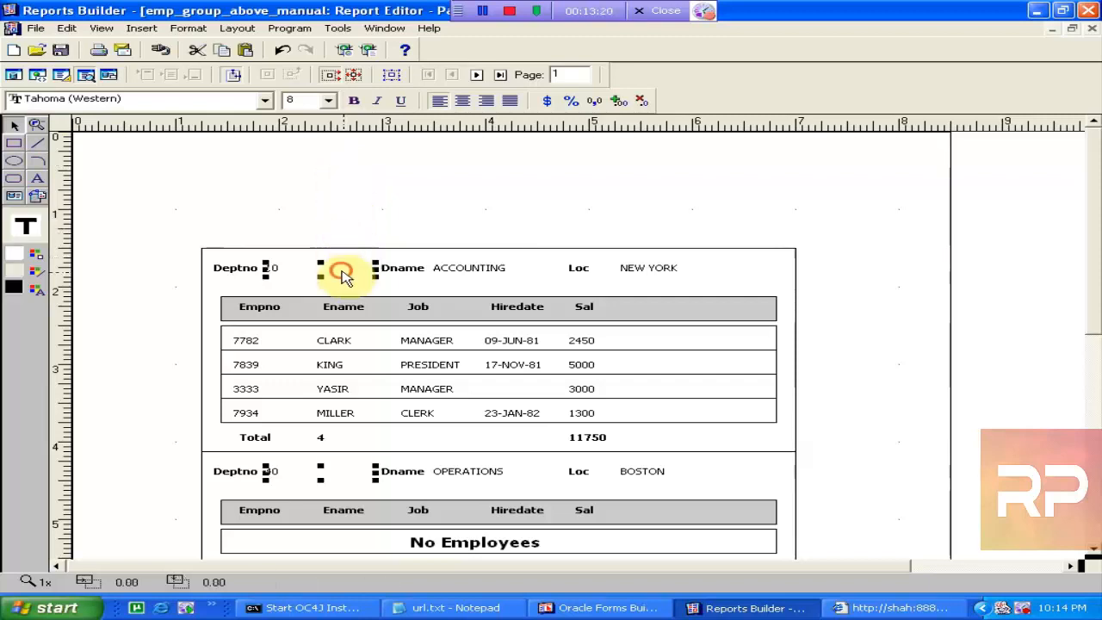
{"action": "left_click", "coordinate": [392, 74]}
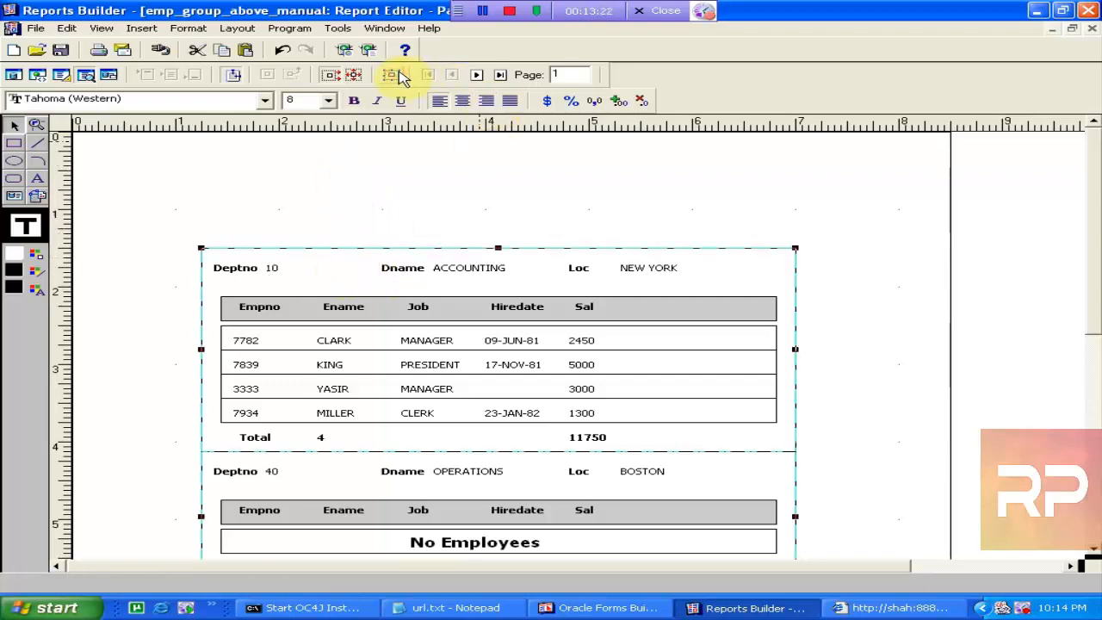
{"action": "key", "text": "F4"}
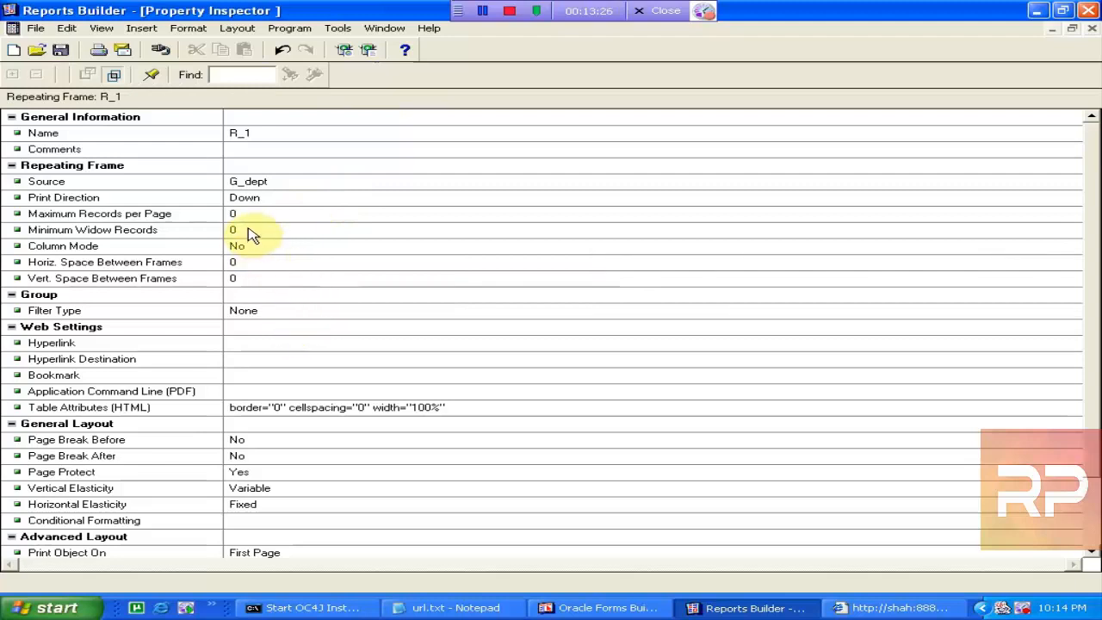
{"action": "left_click", "coordinate": [255, 219]}
{"action": "type", "text": "1"}
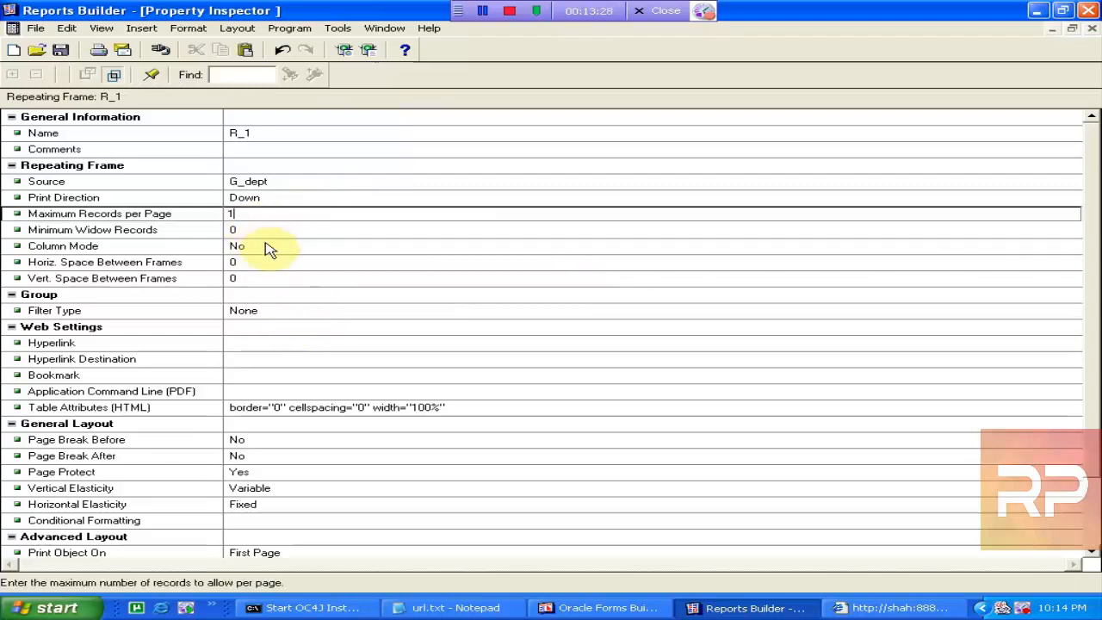
{"action": "left_click", "coordinate": [268, 238]}
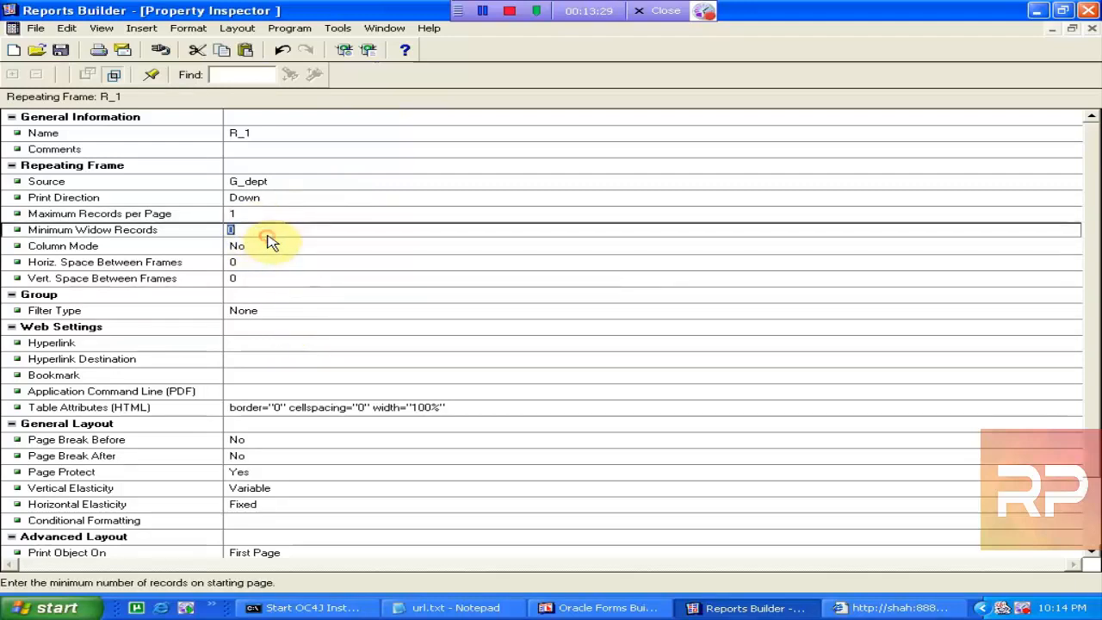
{"action": "left_click", "coordinate": [1091, 29]}
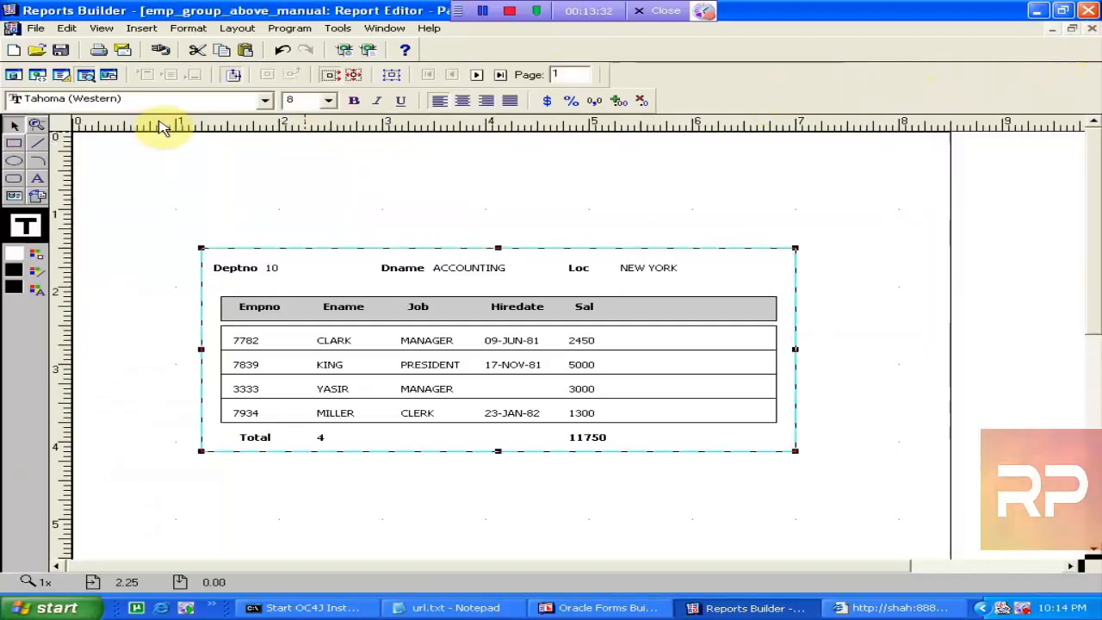
Step: Page through the department pages of the output, return to the OPERATIONS page, and save the report
{"action": "left_click", "coordinate": [478, 74]}
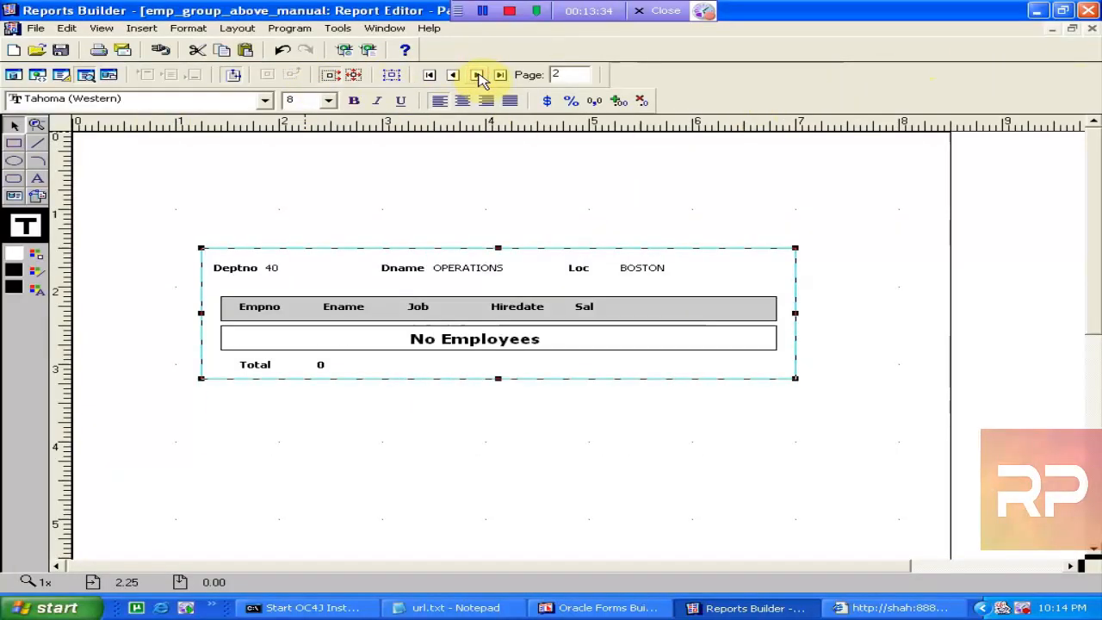
{"action": "left_click", "coordinate": [477, 74]}
{"action": "left_click", "coordinate": [451, 75]}
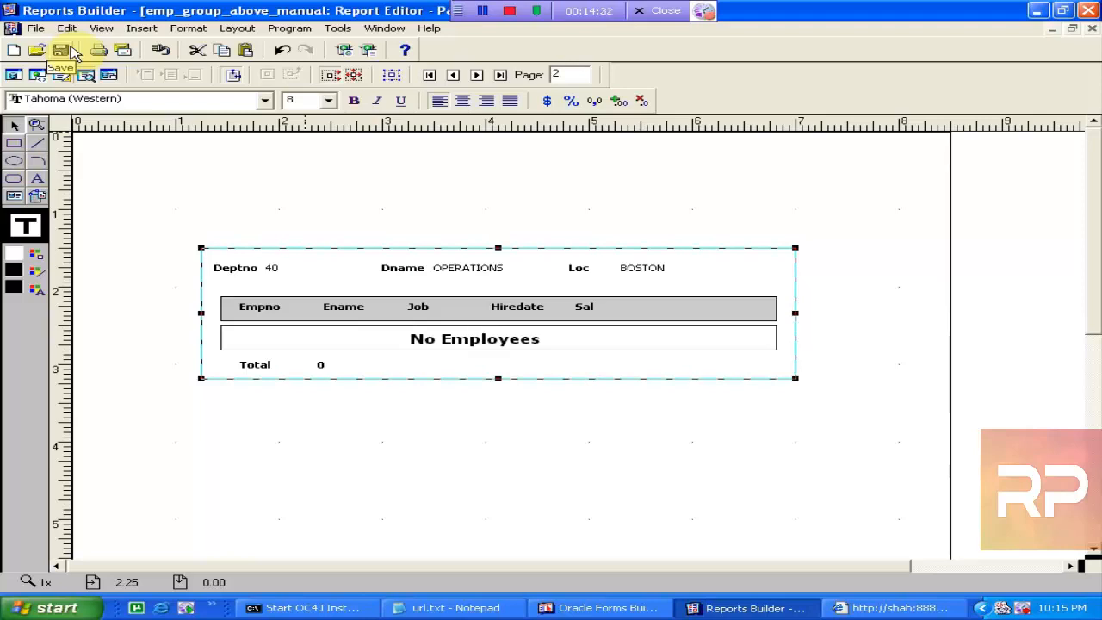
{"action": "left_click", "coordinate": [69, 51]}
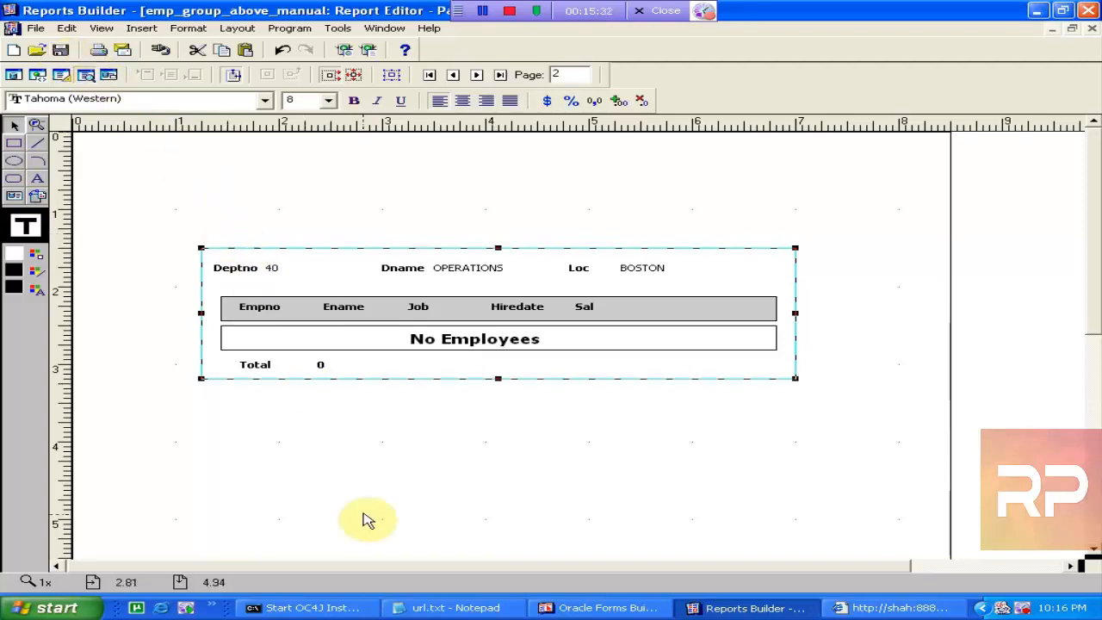
Step: Look through the open windows: the Forms Builder parameter form, url.txt, the OC4J instance, and the emp_group_above_manual web report in the browser
{"action": "left_click", "coordinate": [603, 607]}
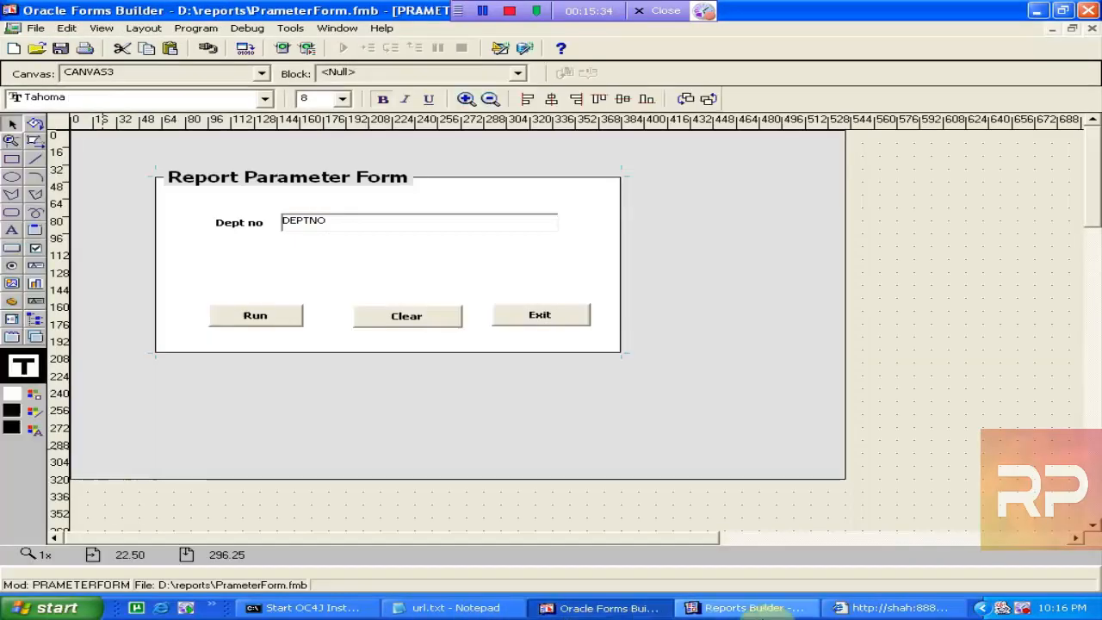
{"action": "left_click", "coordinate": [842, 612]}
{"action": "left_click", "coordinate": [761, 611]}
{"action": "left_click", "coordinate": [644, 610]}
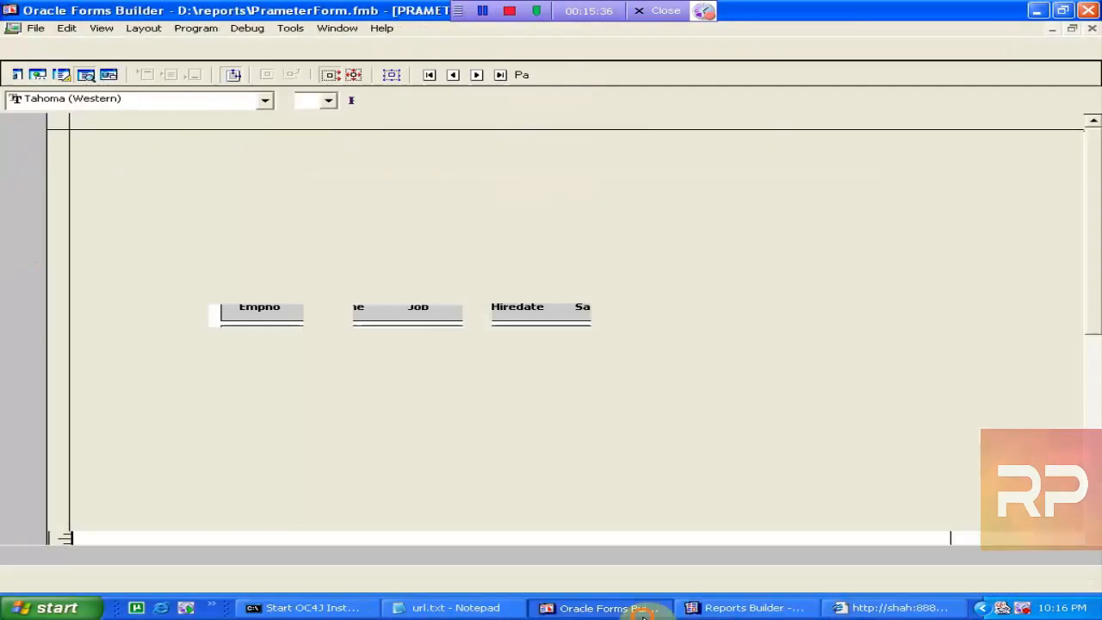
{"action": "left_click", "coordinate": [495, 613]}
{"action": "left_click", "coordinate": [306, 607]}
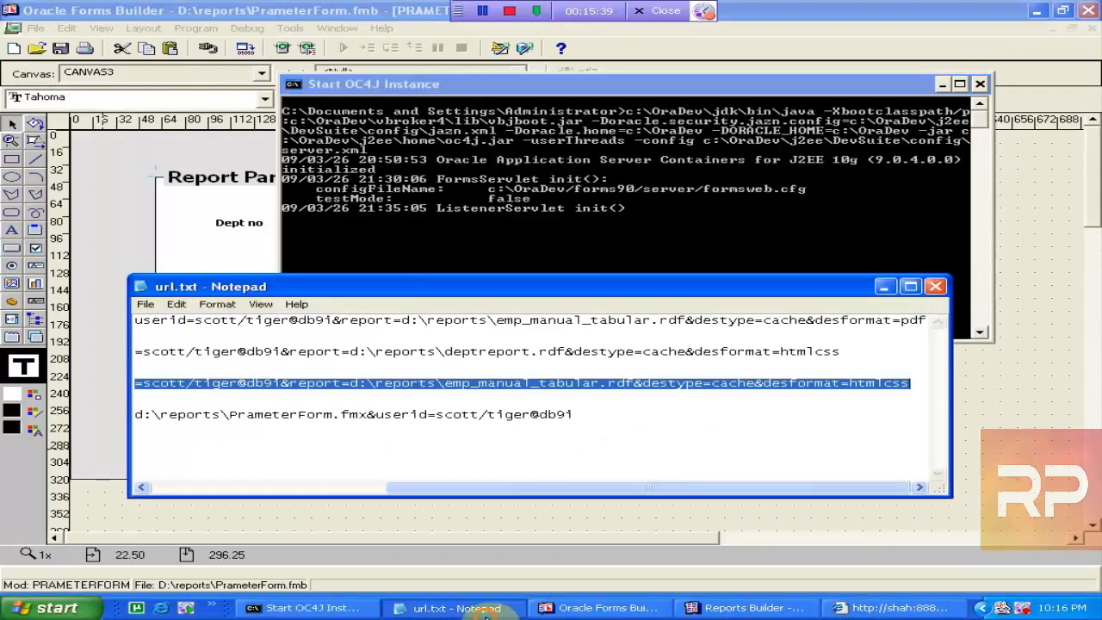
{"action": "left_click", "coordinate": [632, 613]}
{"action": "left_click", "coordinate": [747, 609]}
{"action": "left_click", "coordinate": [895, 609]}
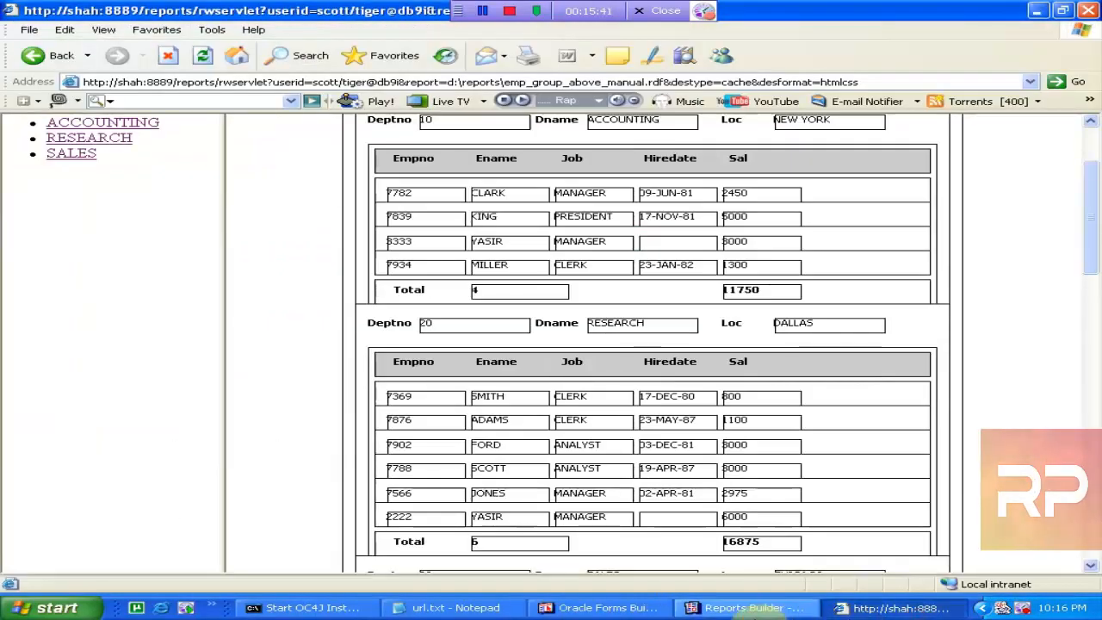
Step: Switch back to Reports Builder and close the Report Editor of emp_group_above_manual to return to the Object Navigator
{"action": "left_click", "coordinate": [747, 608]}
{"action": "left_click", "coordinate": [602, 609]}
{"action": "left_click", "coordinate": [456, 609]}
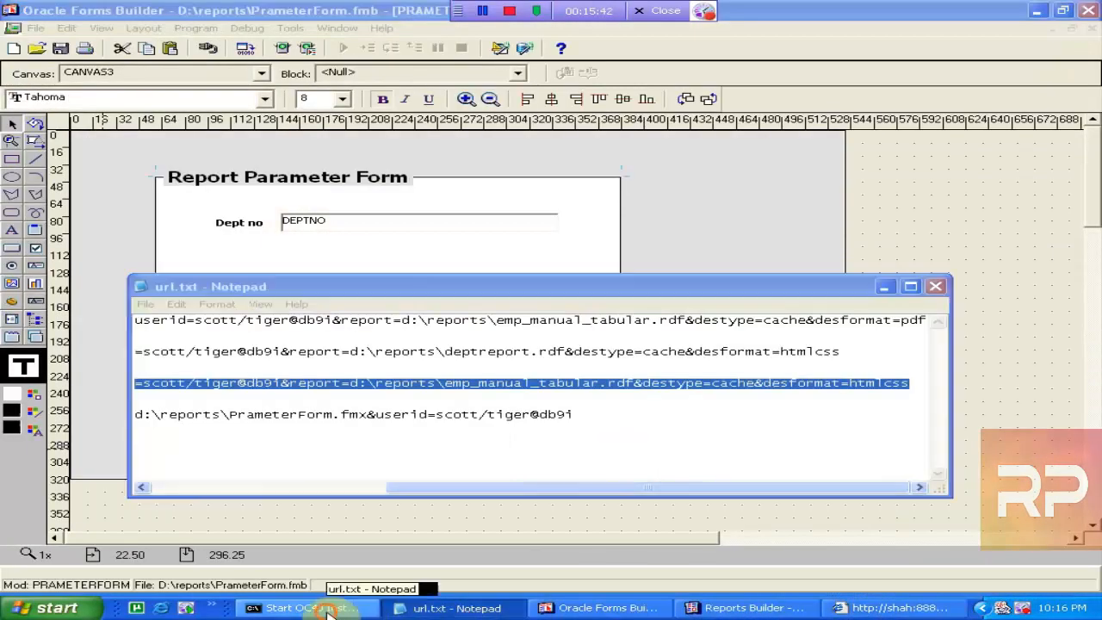
{"action": "left_click", "coordinate": [305, 609]}
{"action": "left_click", "coordinate": [482, 613]}
{"action": "left_click", "coordinate": [602, 608]}
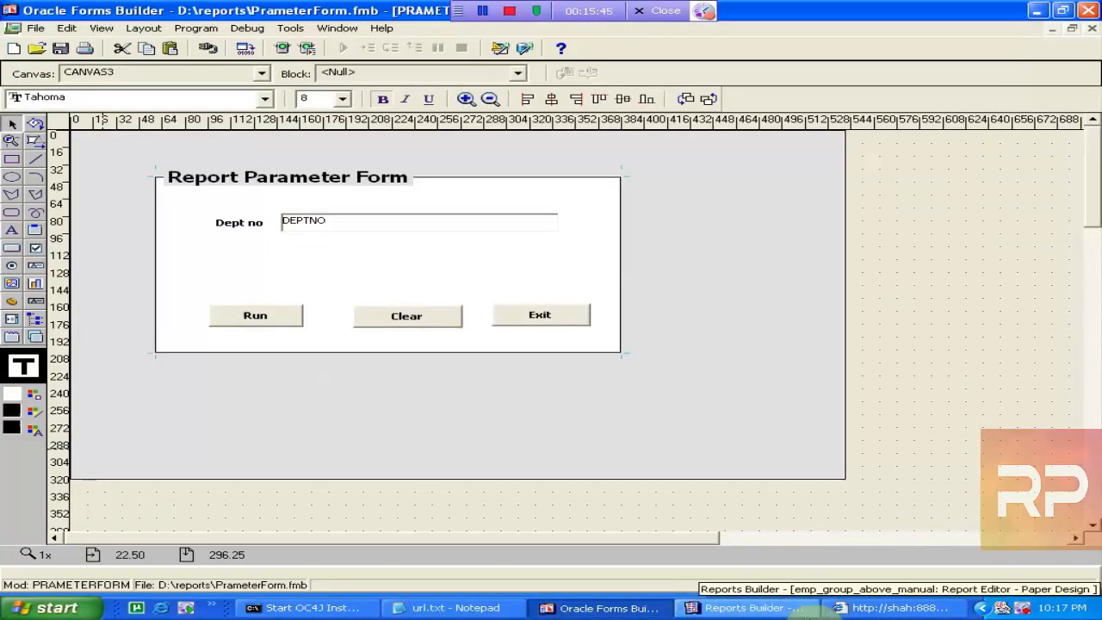
{"action": "left_click", "coordinate": [747, 609]}
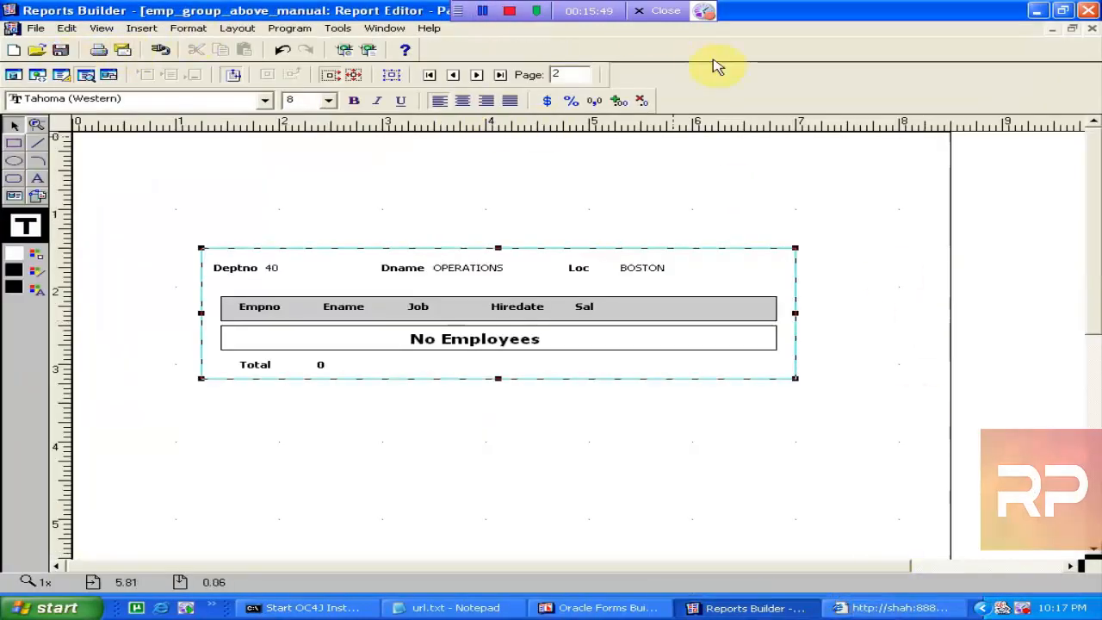
{"action": "left_click", "coordinate": [1092, 27]}
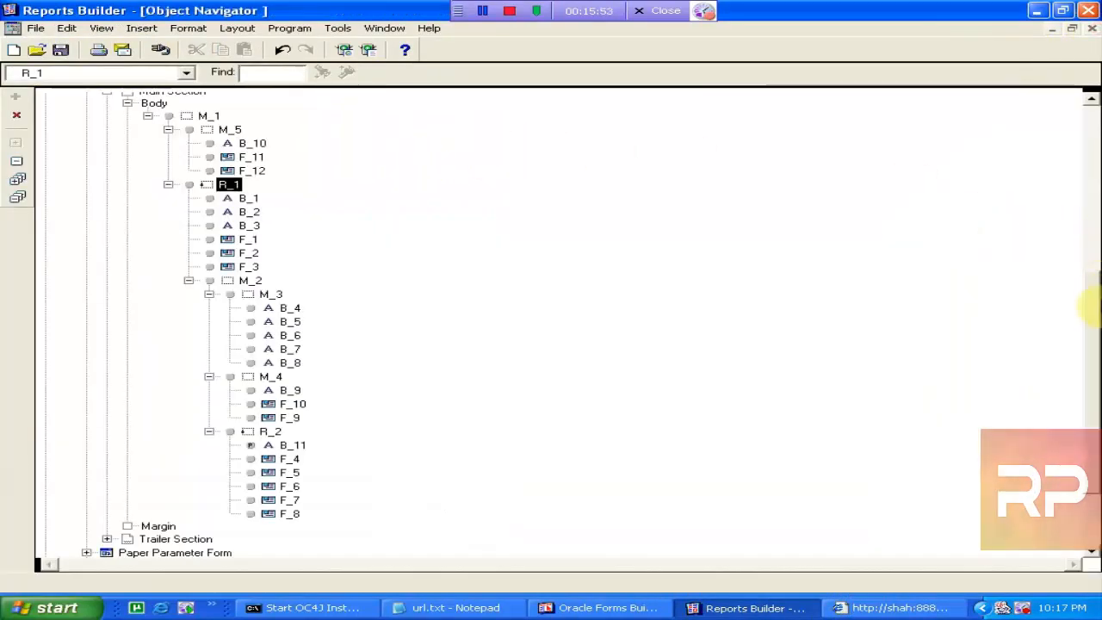
Step: Review the data model nodes of EMP_GROUP_ABOVE_MANUAL and collapse its Queries and Main Section nodes
{"action": "left_click_drag", "start_coordinate": [1087, 308], "coordinate": [1089, 111]}
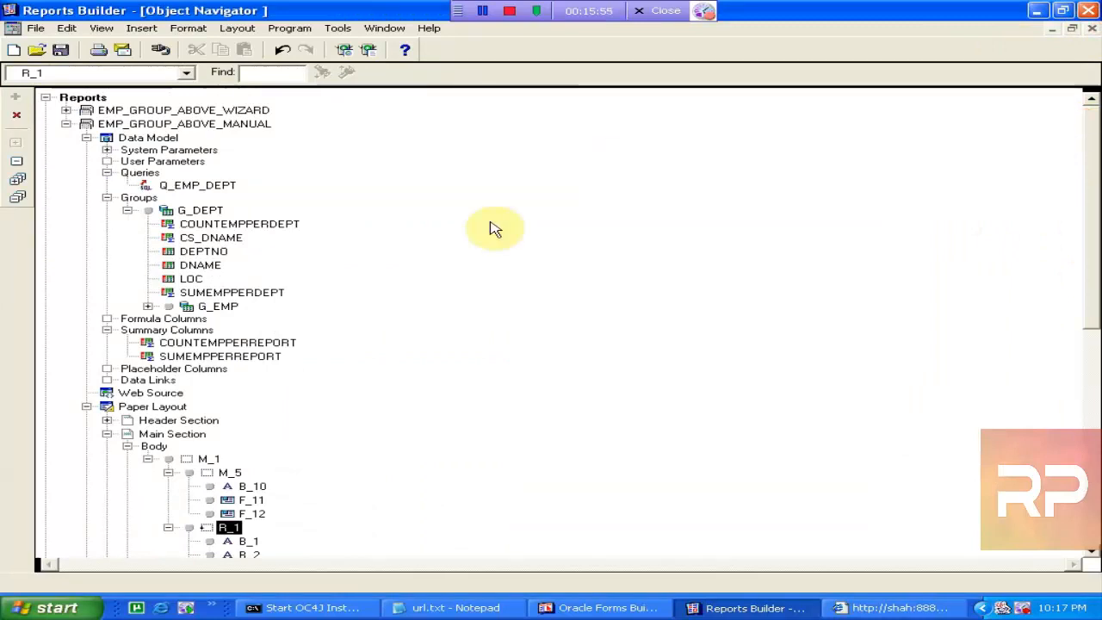
{"action": "left_click", "coordinate": [171, 151]}
{"action": "left_click", "coordinate": [140, 162]}
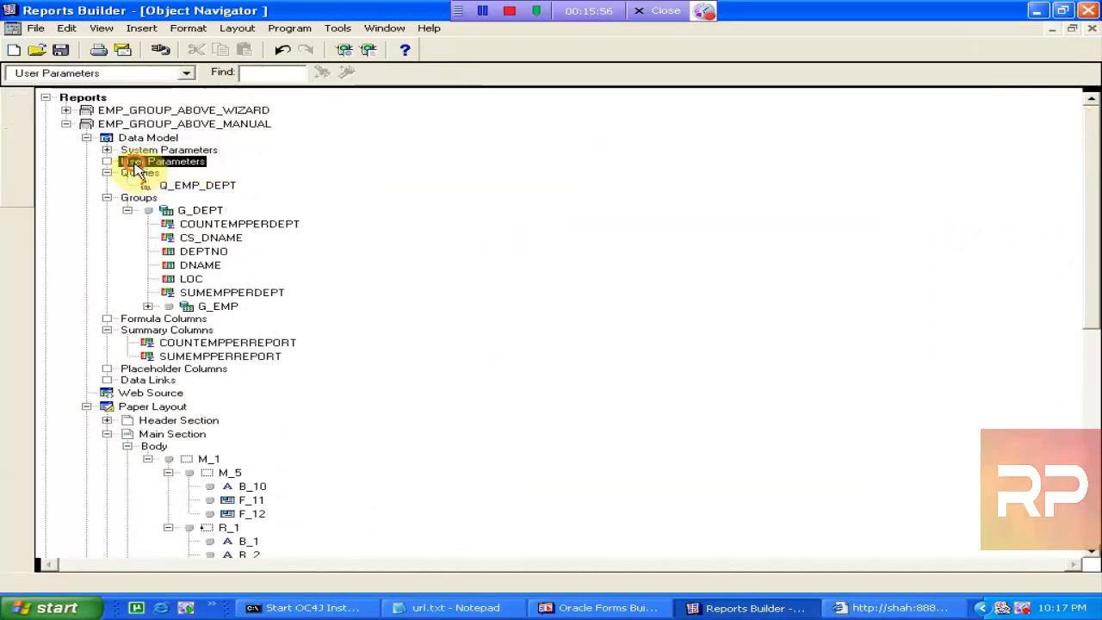
{"action": "left_click", "coordinate": [107, 172]}
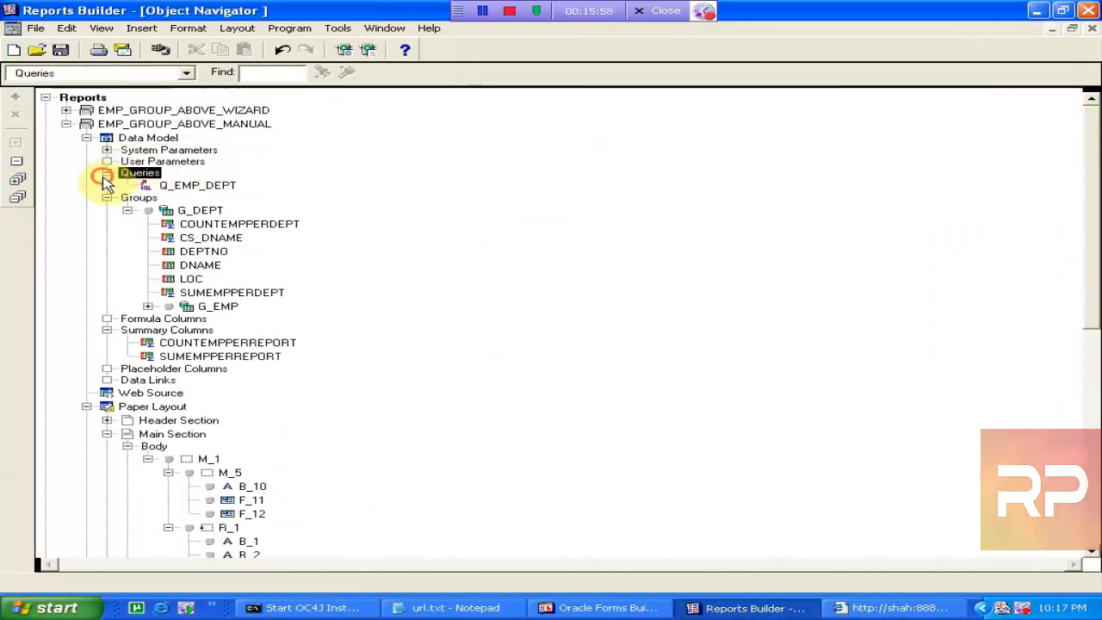
{"action": "left_click", "coordinate": [185, 197]}
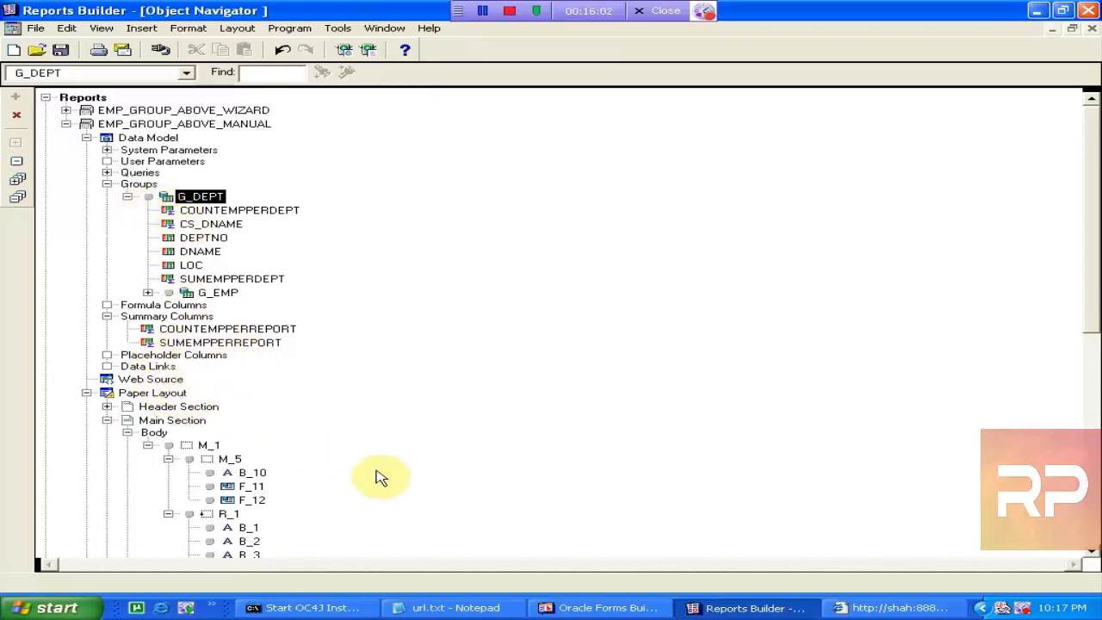
{"action": "left_click", "coordinate": [107, 420]}
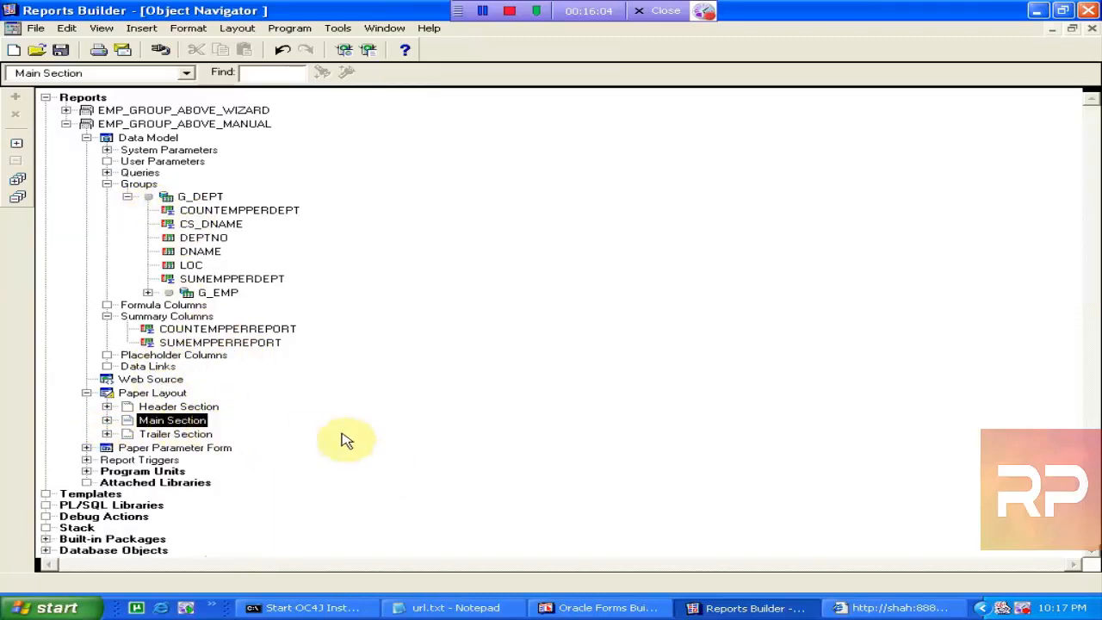
Step: Examine the Paper Parameter Form, Report Triggers, Attached Libraries and PL/SQL Libraries nodes, and expand Program Units to view the format trigger function
{"action": "left_click", "coordinate": [215, 448]}
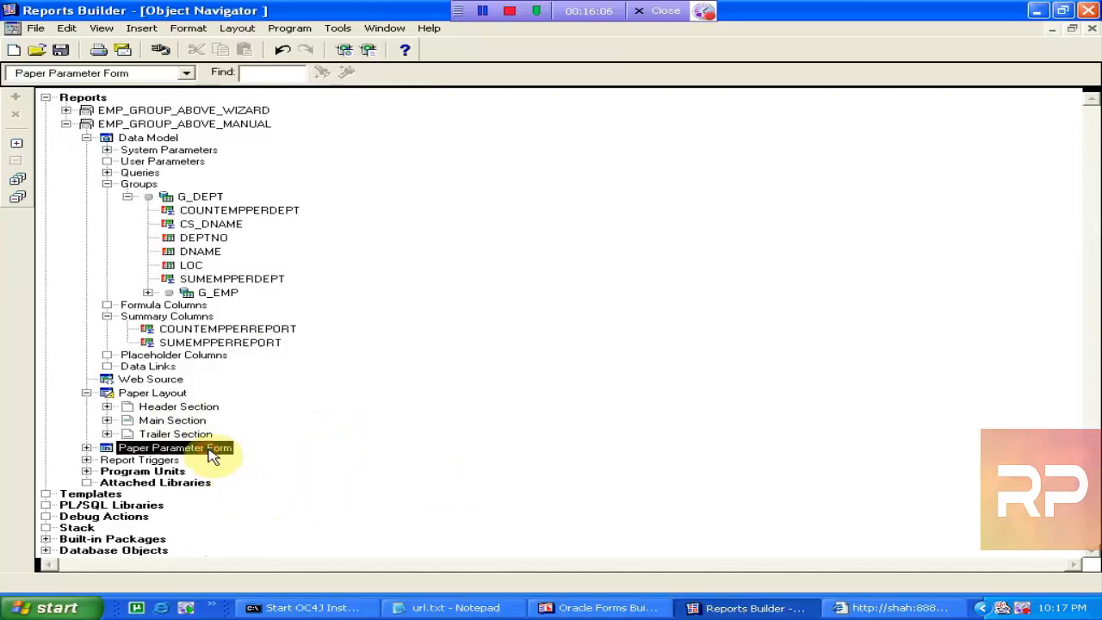
{"action": "left_click", "coordinate": [144, 462]}
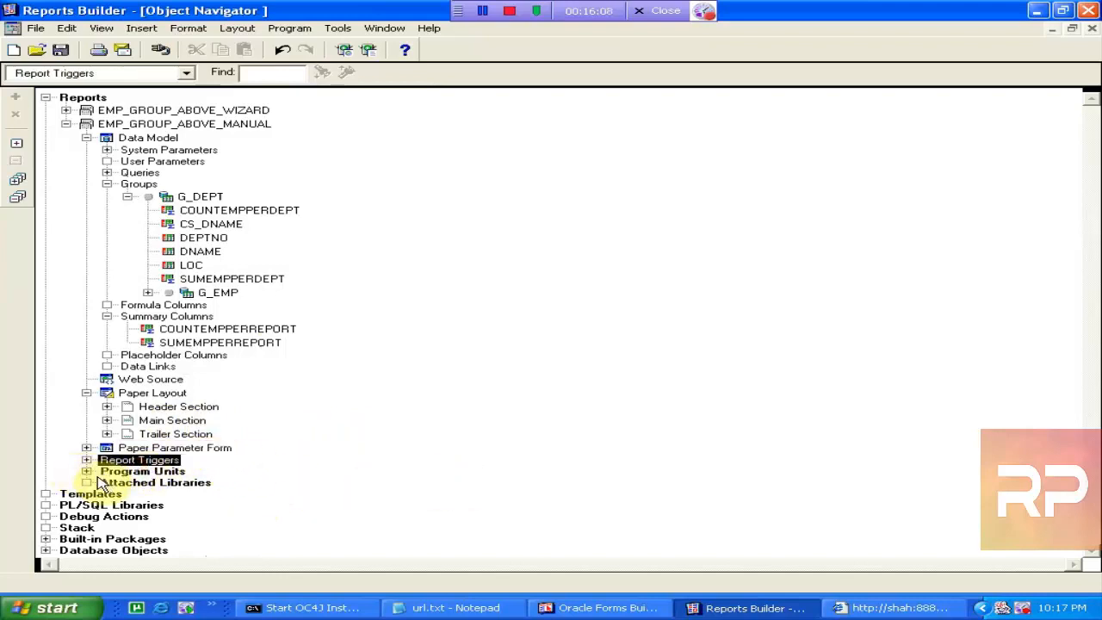
{"action": "left_click", "coordinate": [87, 472]}
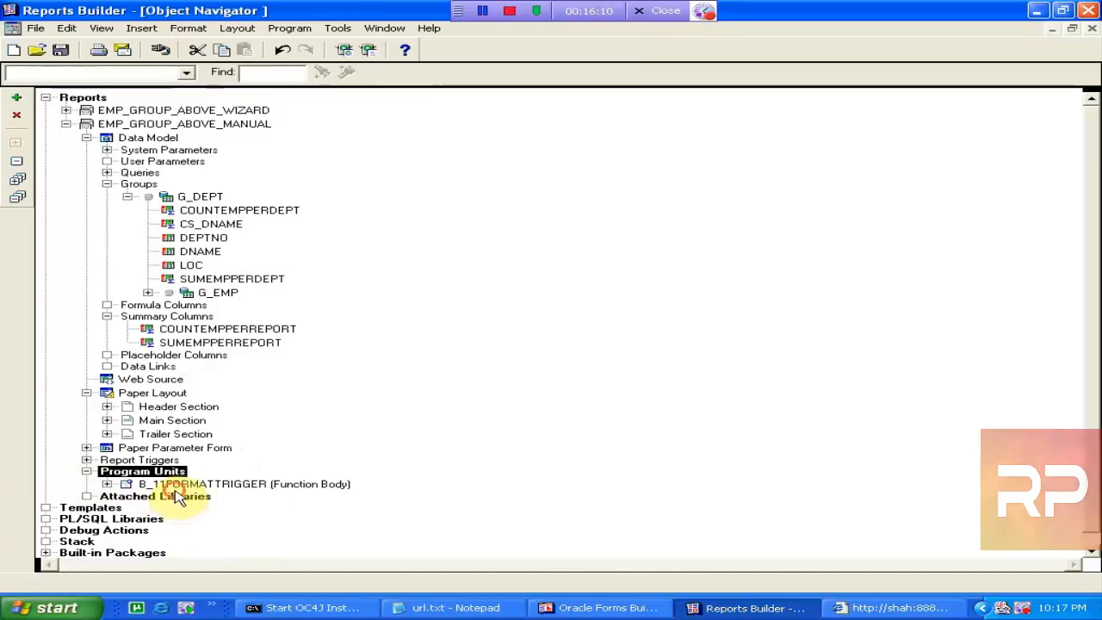
{"action": "left_click", "coordinate": [176, 487]}
{"action": "left_click", "coordinate": [107, 498]}
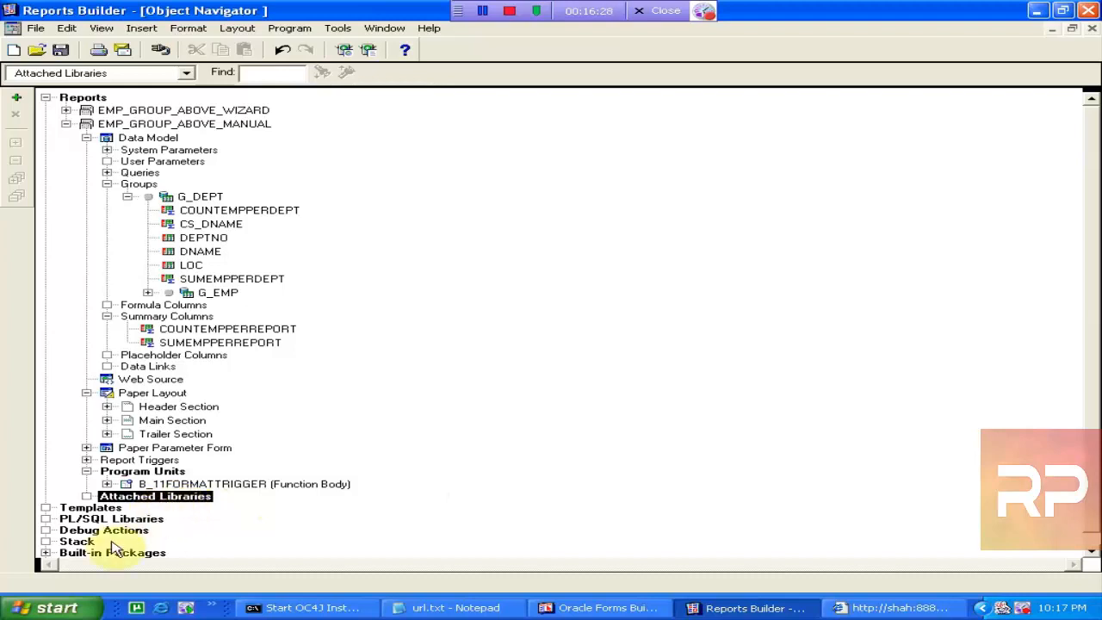
{"action": "left_click", "coordinate": [71, 520]}
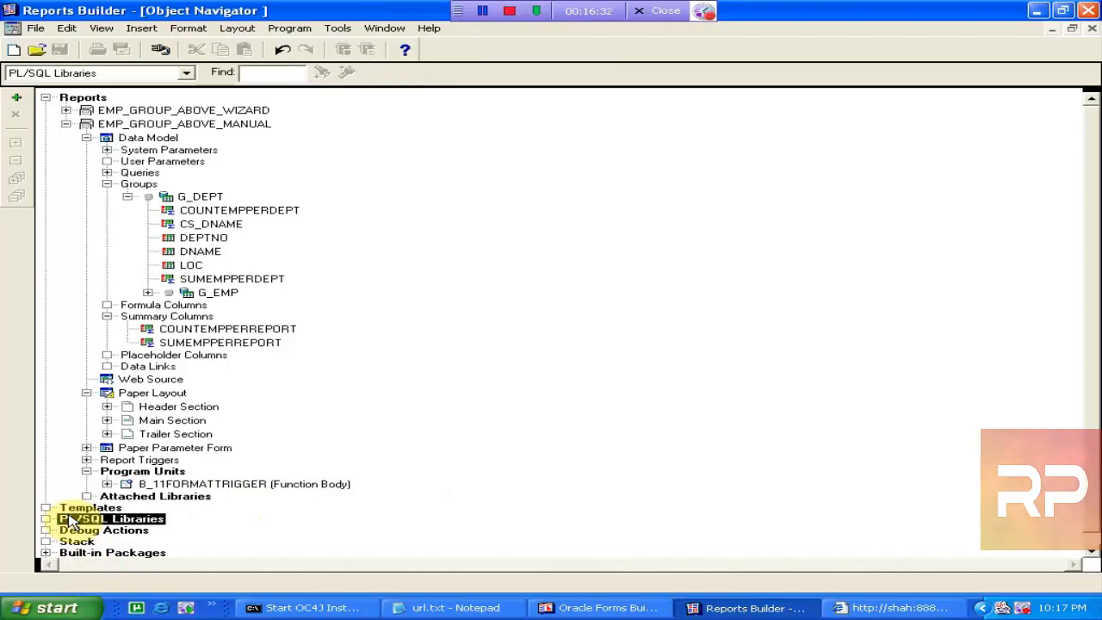
{"action": "left_click", "coordinate": [142, 497]}
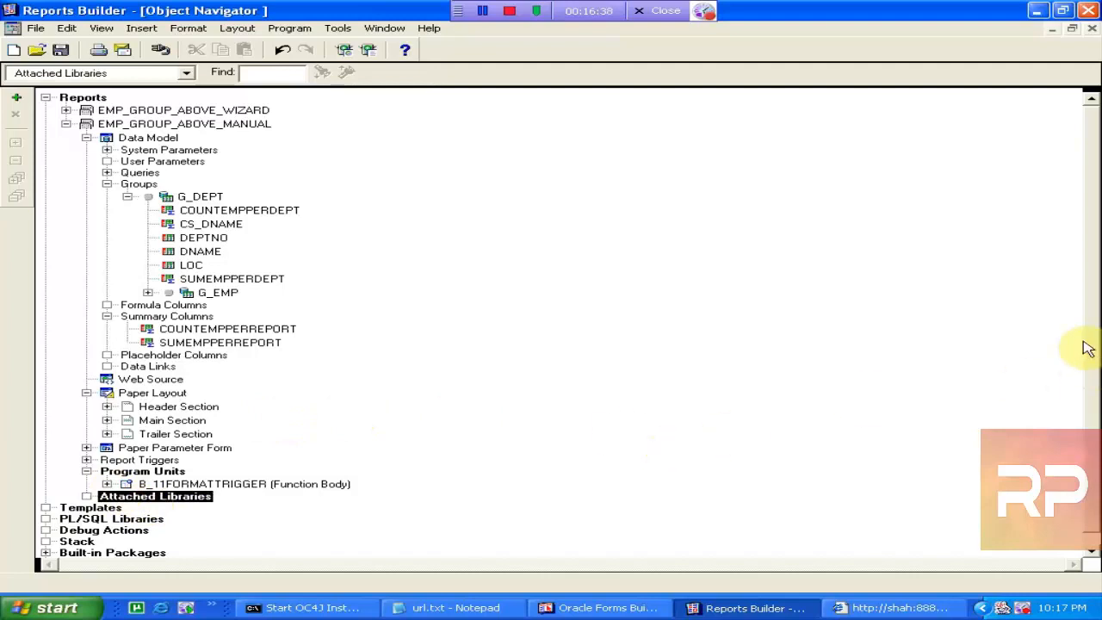
{"action": "scroll", "coordinate": [1096, 417], "scroll_direction": "down", "scroll_amount": 1}
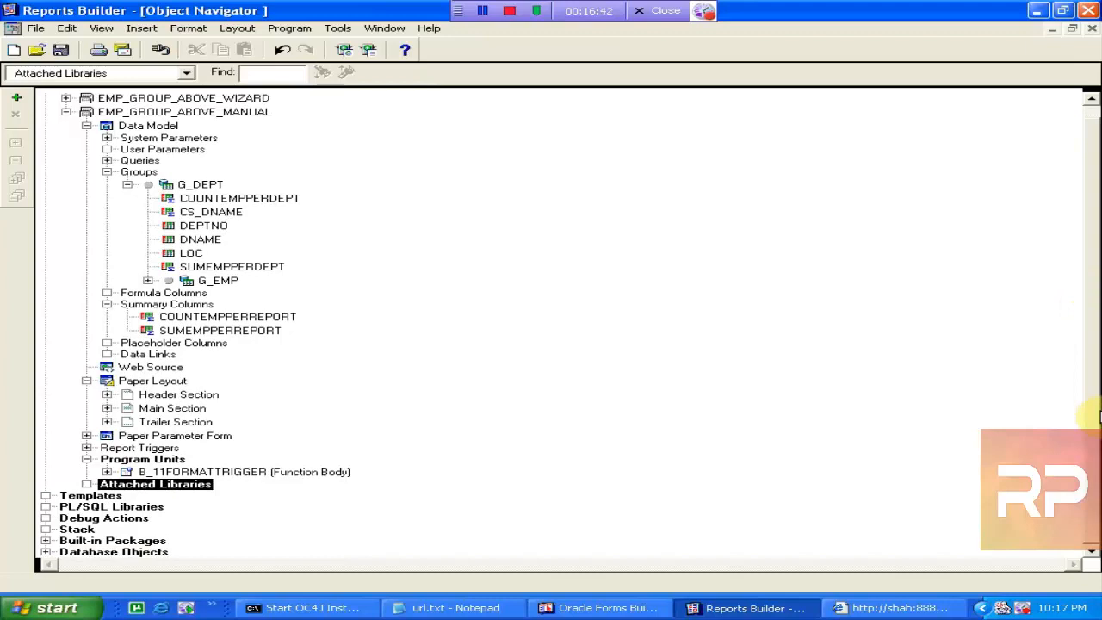
{"action": "scroll", "coordinate": [1097, 416], "scroll_direction": "up", "scroll_amount": 1}
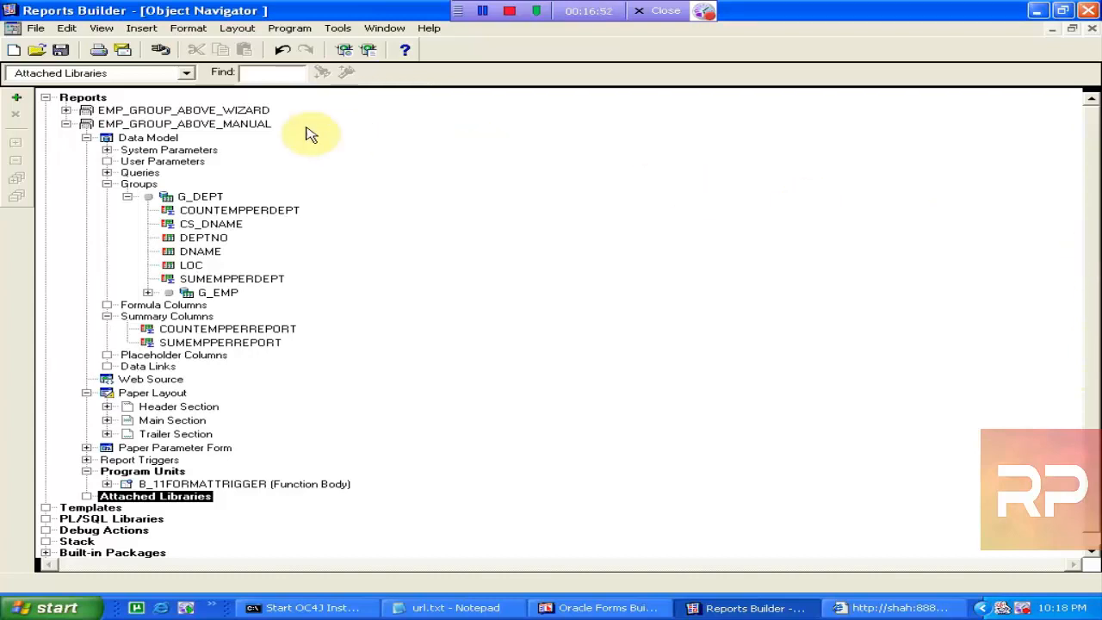
{"action": "left_click", "coordinate": [181, 31]}
{"action": "mouse_move", "coordinate": [148, 36]}
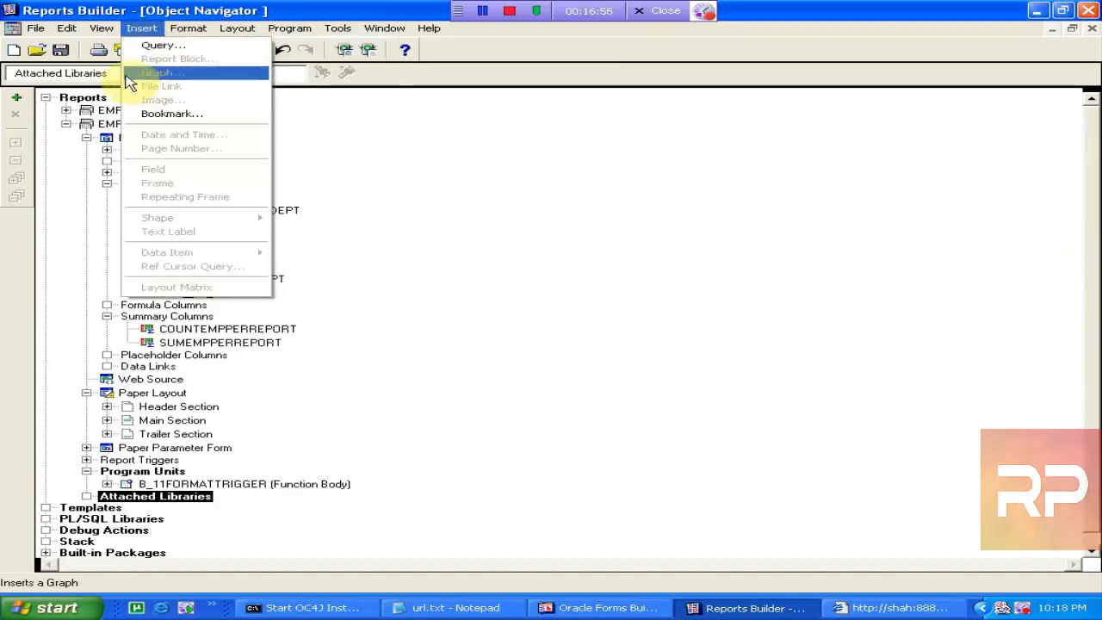
{"action": "mouse_move", "coordinate": [212, 32]}
{"action": "mouse_move", "coordinate": [242, 38]}
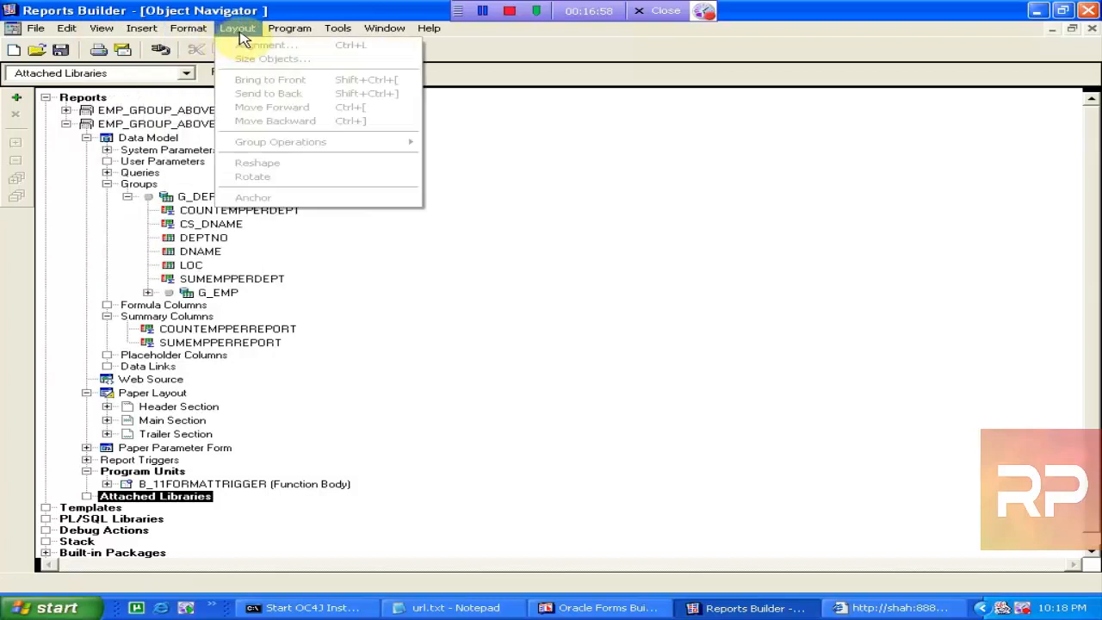
{"action": "mouse_move", "coordinate": [278, 37]}
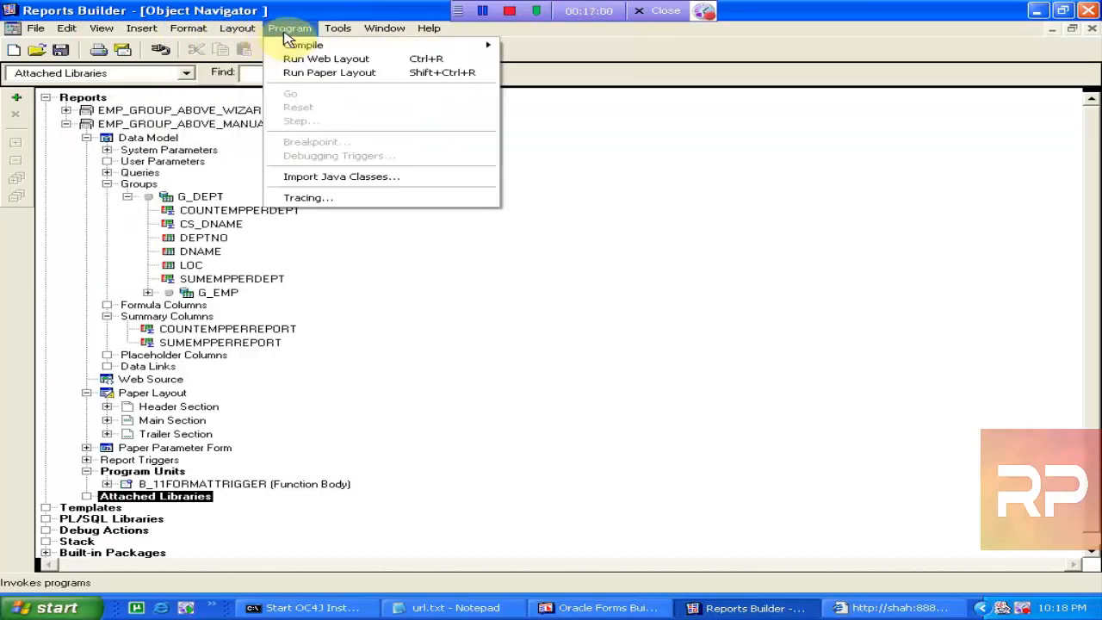
{"action": "mouse_move", "coordinate": [340, 39]}
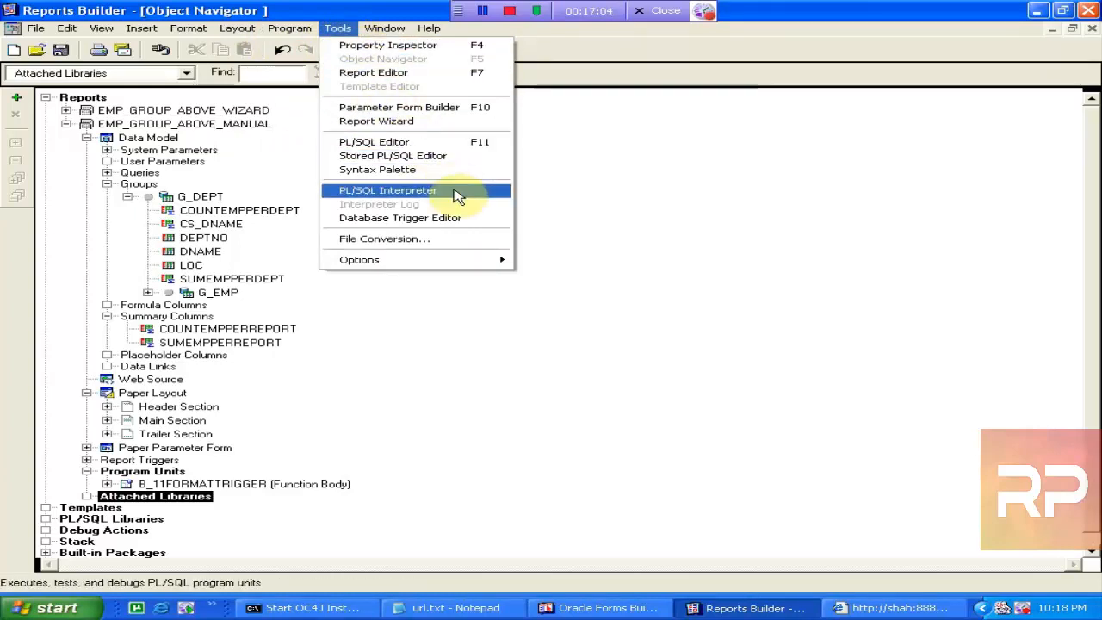
{"action": "mouse_move", "coordinate": [454, 260]}
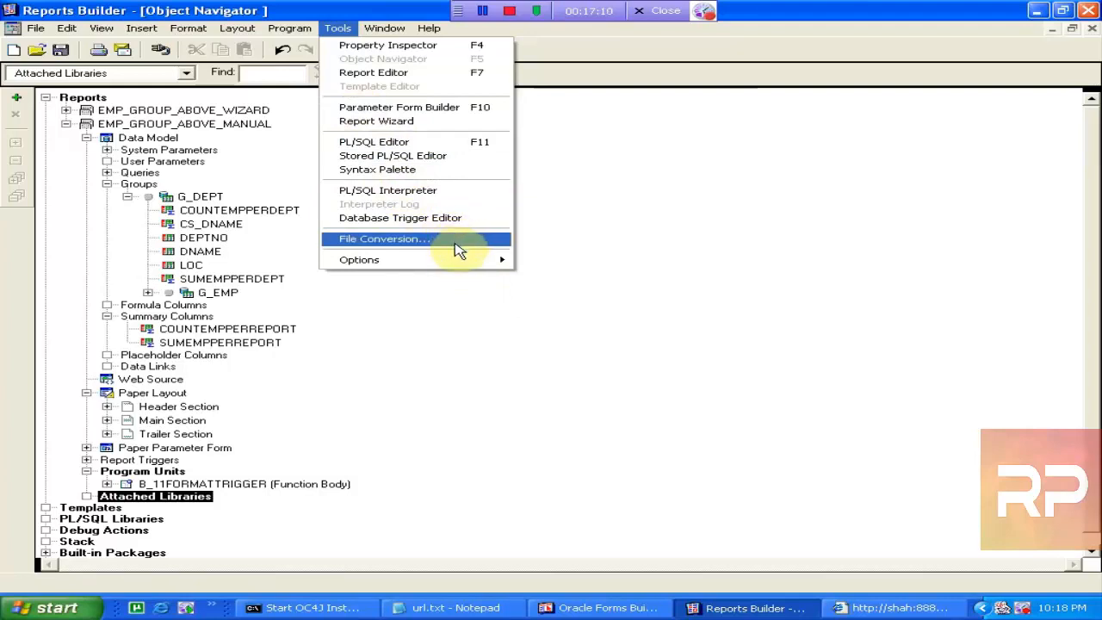
{"action": "left_click", "coordinate": [395, 240]}
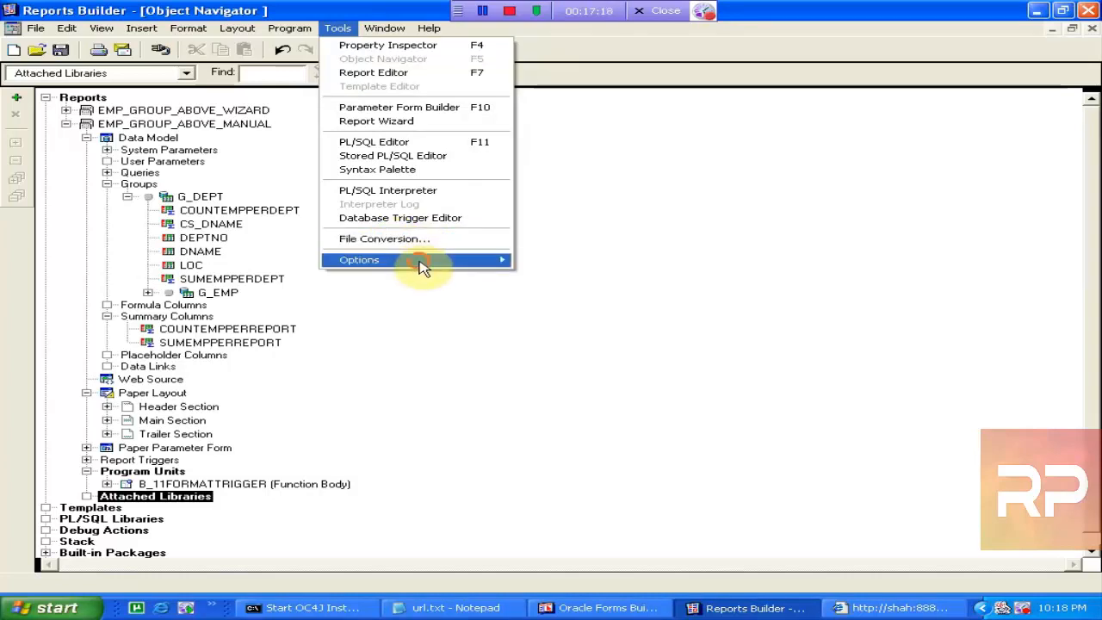
{"action": "mouse_move", "coordinate": [421, 266]}
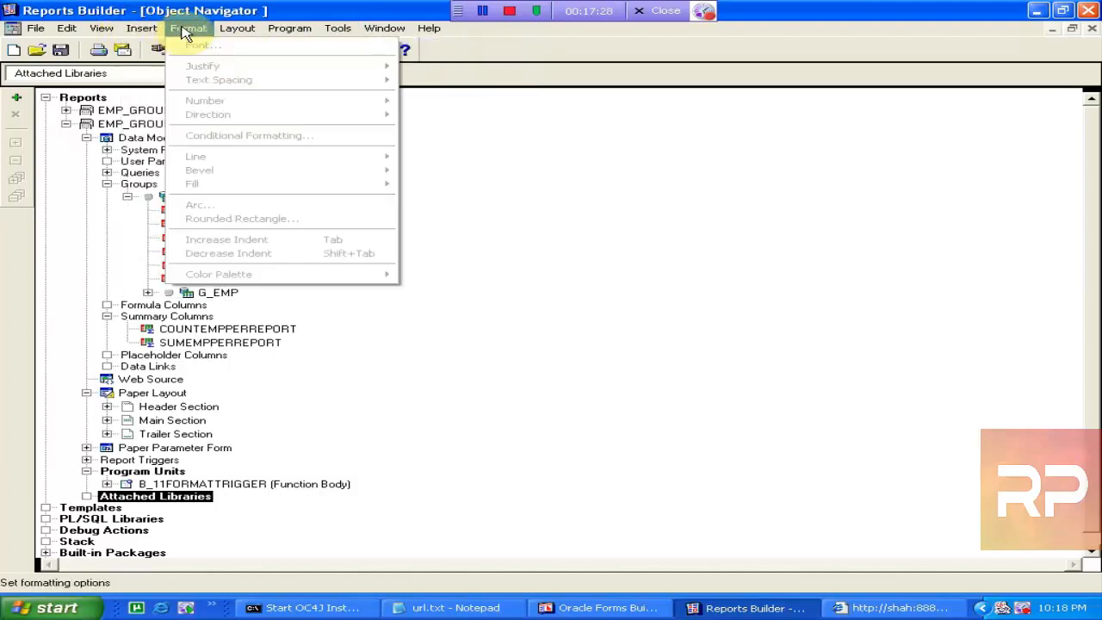
{"action": "left_click", "coordinate": [211, 18]}
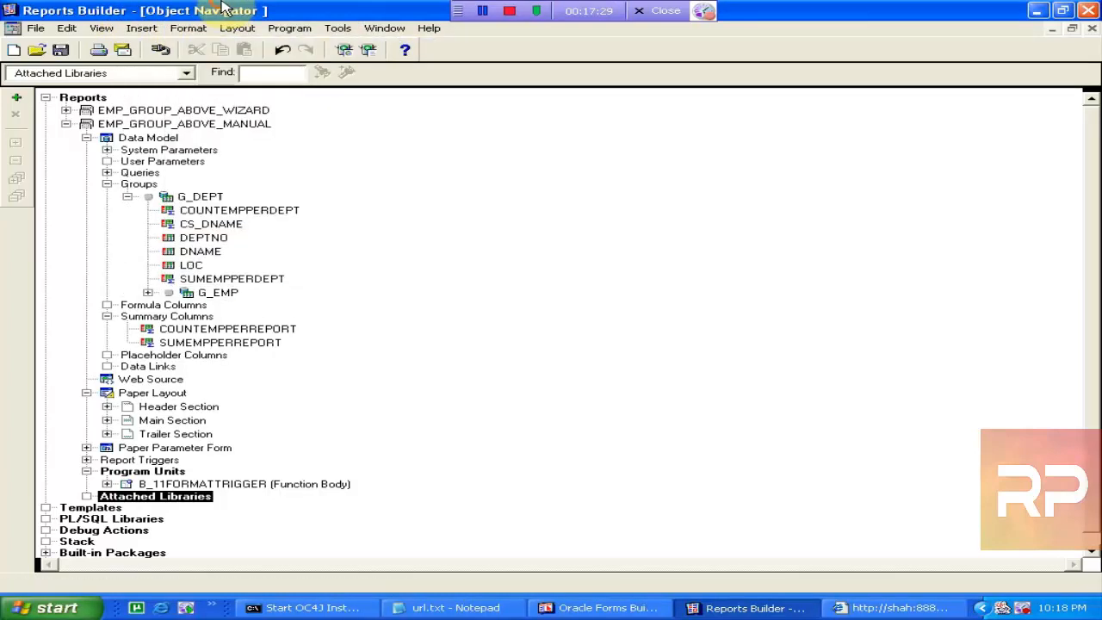
{"action": "left_click", "coordinate": [34, 28]}
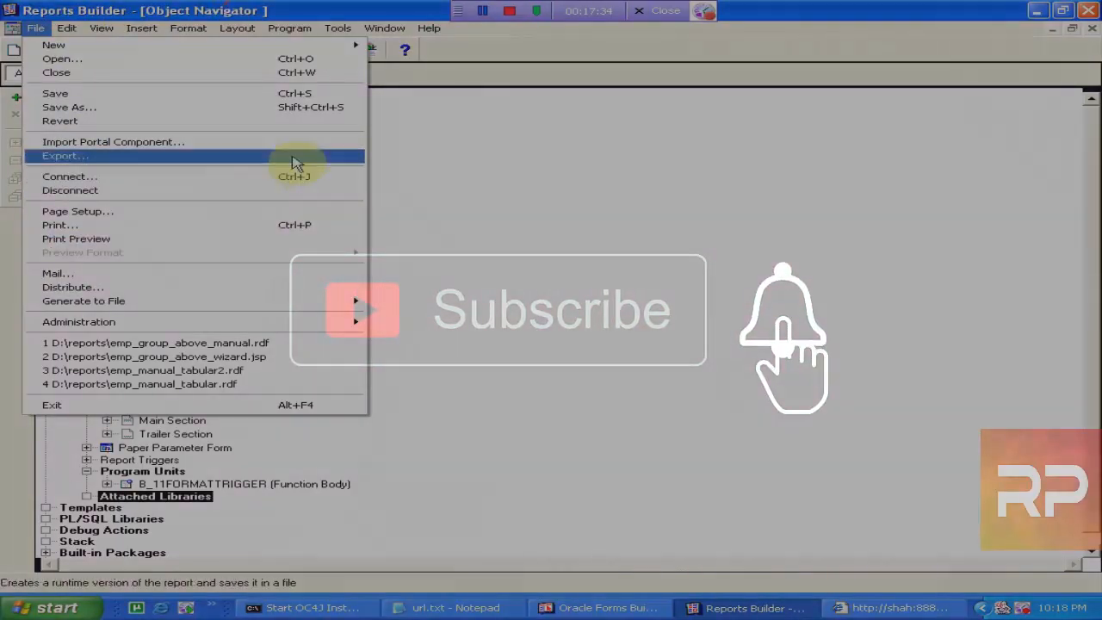
{"action": "left_click", "coordinate": [856, 65]}
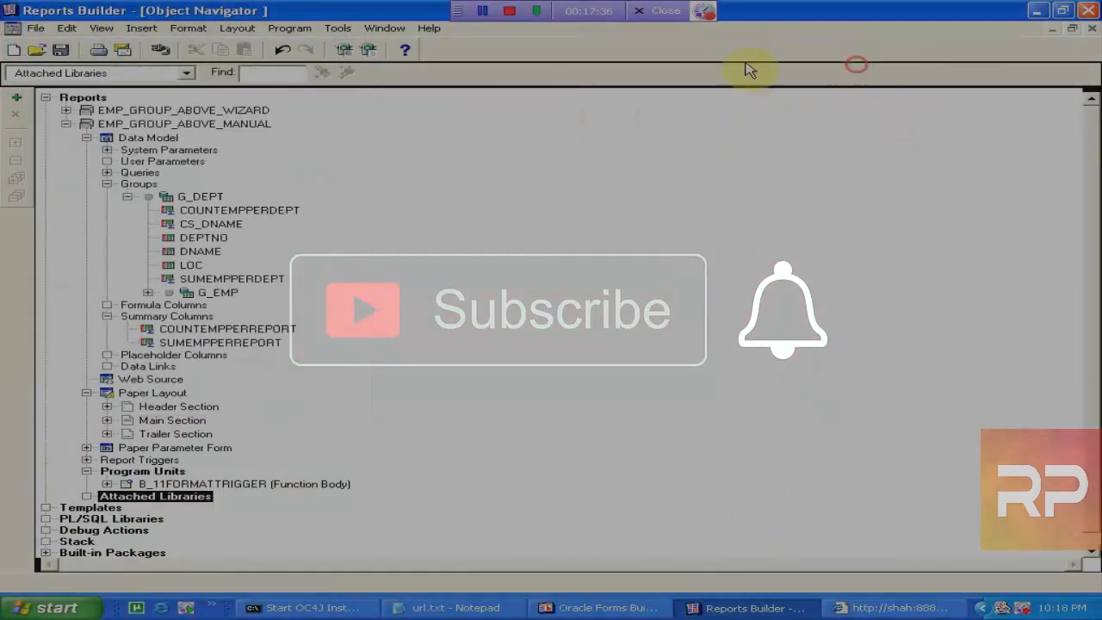